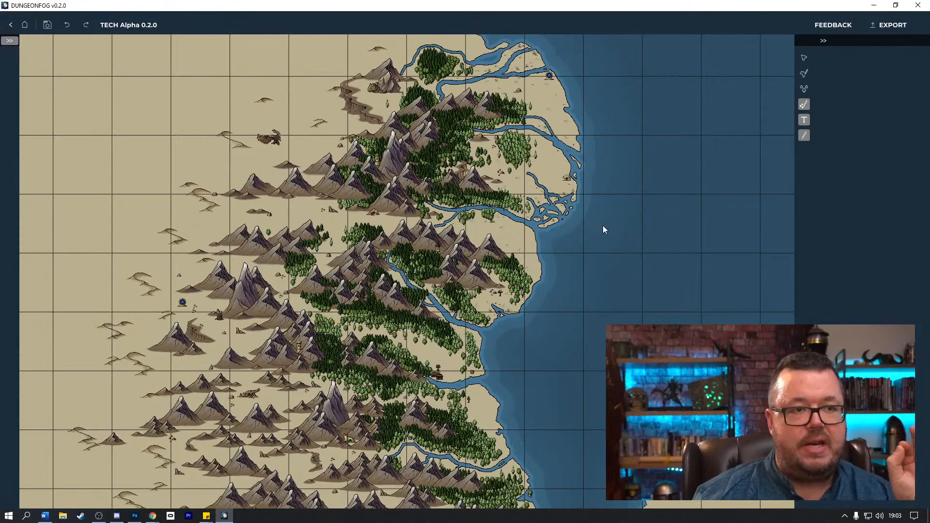
{"action": "scroll", "coordinate": [601, 226], "scroll_direction": "down", "scroll_amount": 2}
{"action": "scroll", "coordinate": [614, 298], "scroll_direction": "up", "scroll_amount": 2}
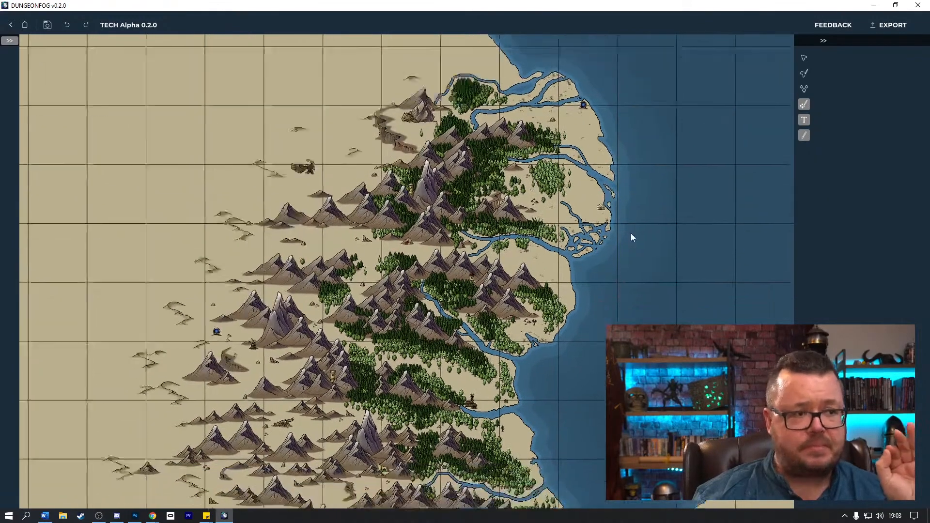
{"action": "scroll", "coordinate": [629, 231], "scroll_direction": "down", "scroll_amount": 2}
{"action": "scroll", "coordinate": [624, 225], "scroll_direction": "up", "scroll_amount": 2}
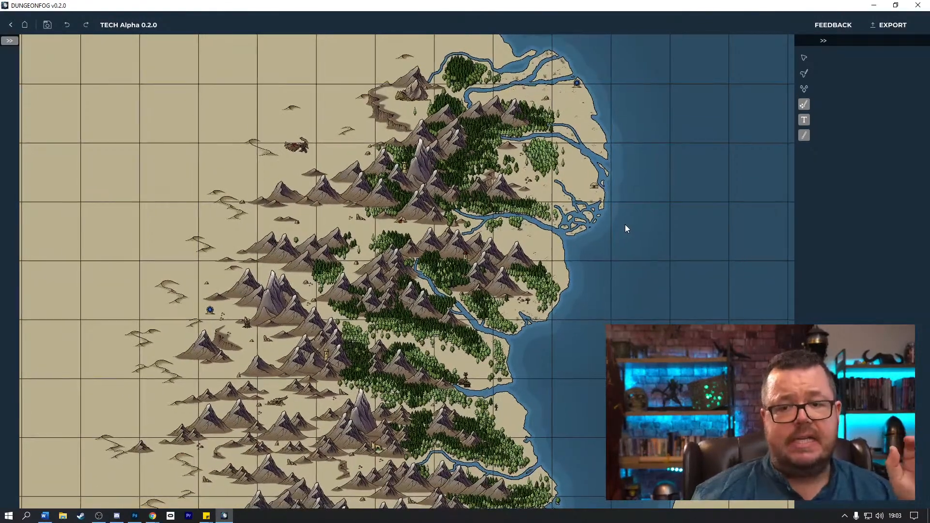
{"action": "left_click_drag", "start_coordinate": [624, 224], "coordinate": [614, 222]}
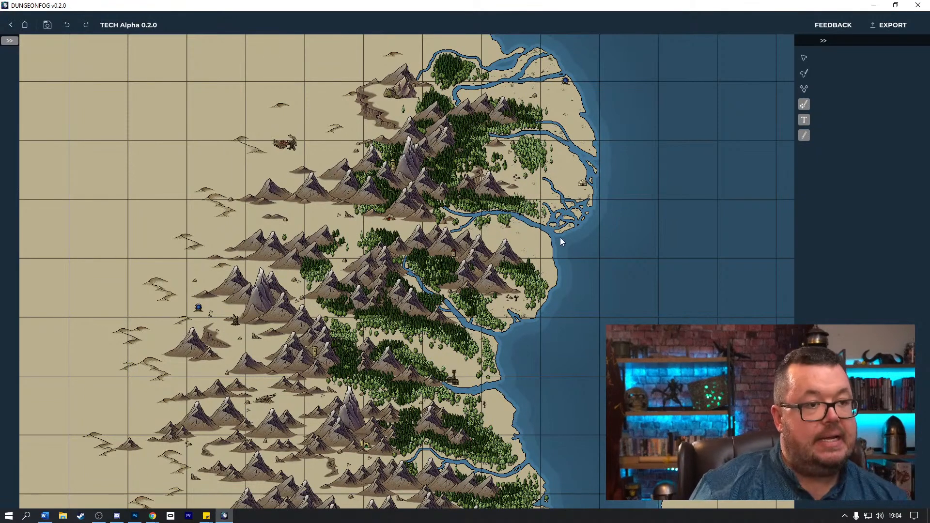
Step: Examine the northern coast up close, covering its river deltas, forests, mountains, canyon and the dragon lair in the northwest
{"action": "scroll", "coordinate": [548, 246], "scroll_direction": "up", "scroll_amount": 5}
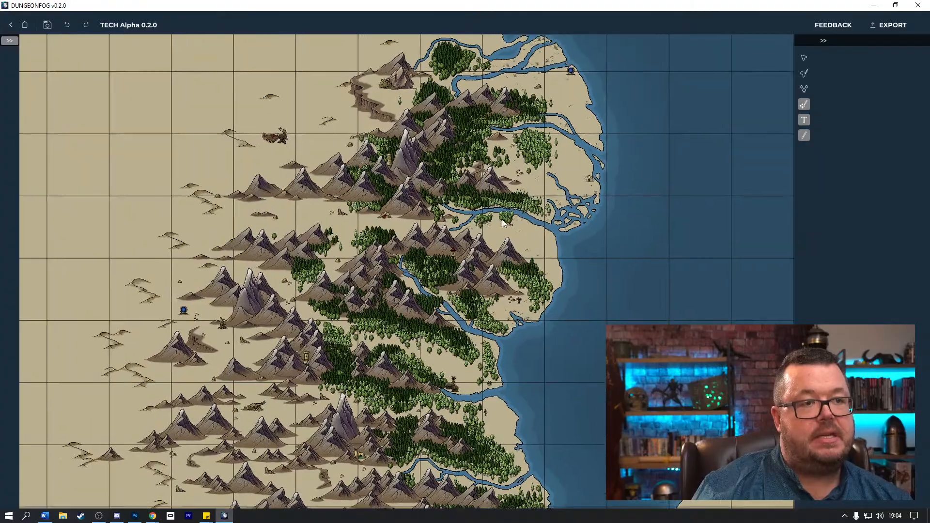
{"action": "scroll", "coordinate": [574, 246], "scroll_direction": "up", "scroll_amount": 5}
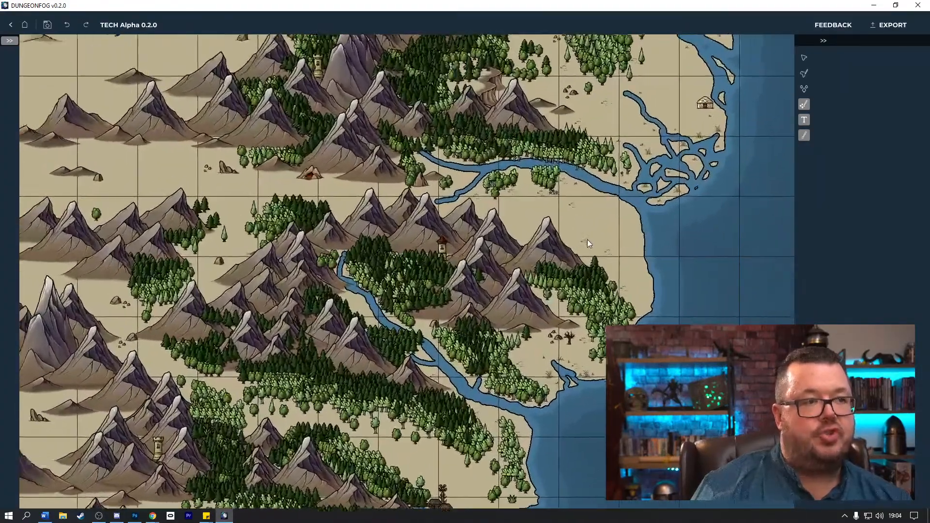
{"action": "scroll", "coordinate": [646, 262], "scroll_direction": "down", "scroll_amount": 5}
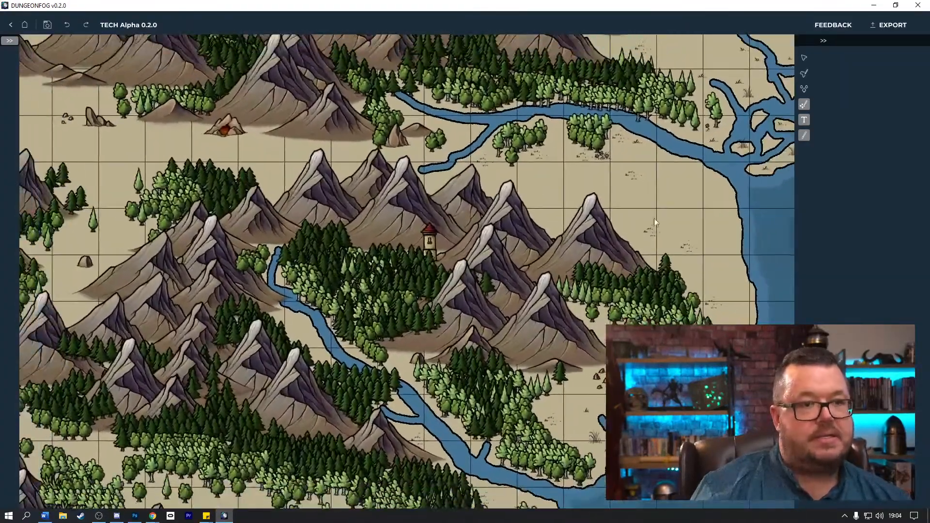
{"action": "scroll", "coordinate": [510, 213], "scroll_direction": "up", "scroll_amount": 4}
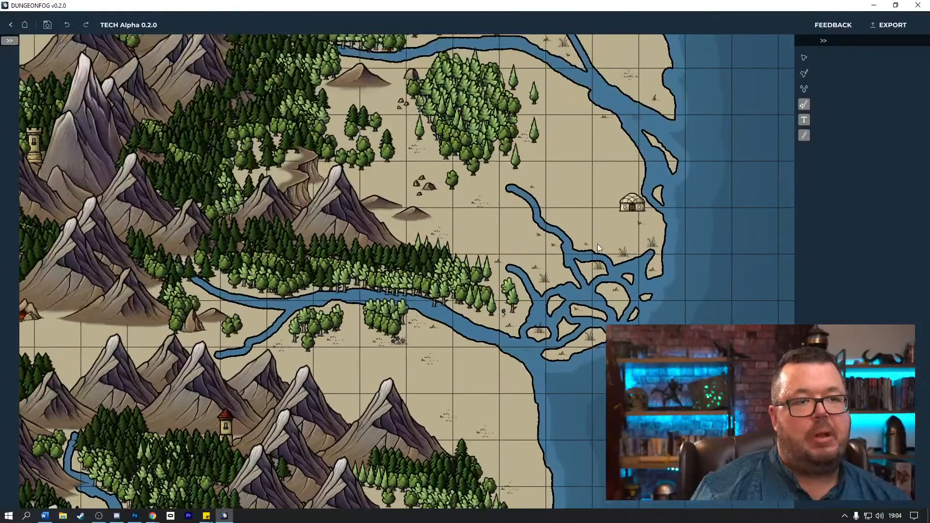
{"action": "scroll", "coordinate": [623, 239], "scroll_direction": "up", "scroll_amount": 5}
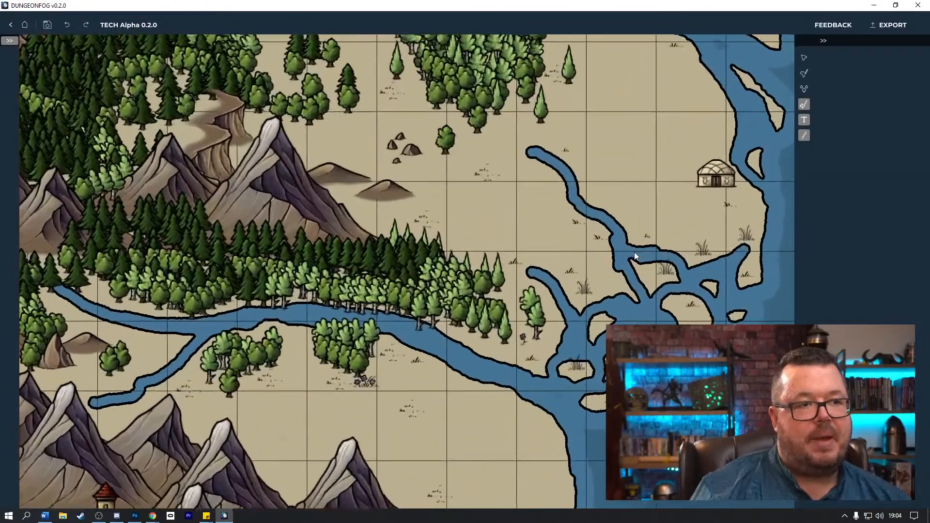
{"action": "scroll", "coordinate": [636, 253], "scroll_direction": "up", "scroll_amount": 1}
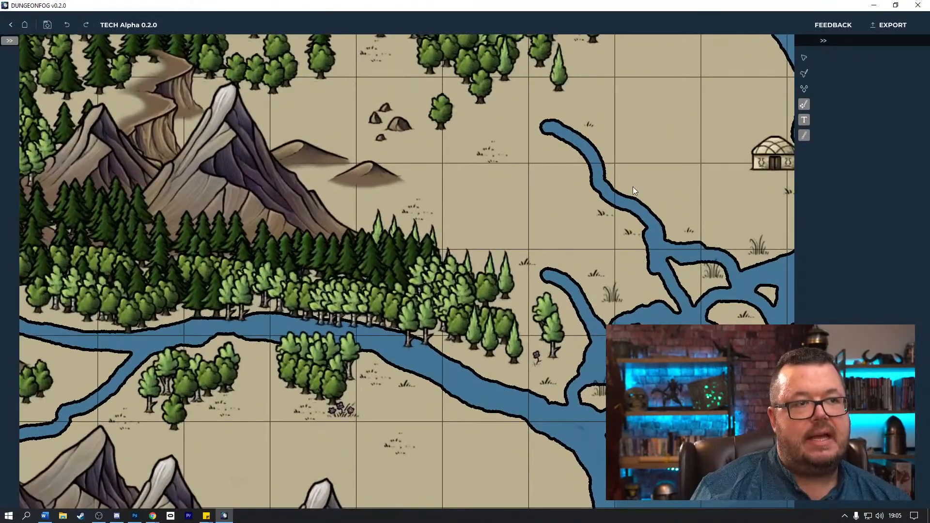
{"action": "scroll", "coordinate": [633, 189], "scroll_direction": "down", "scroll_amount": 5}
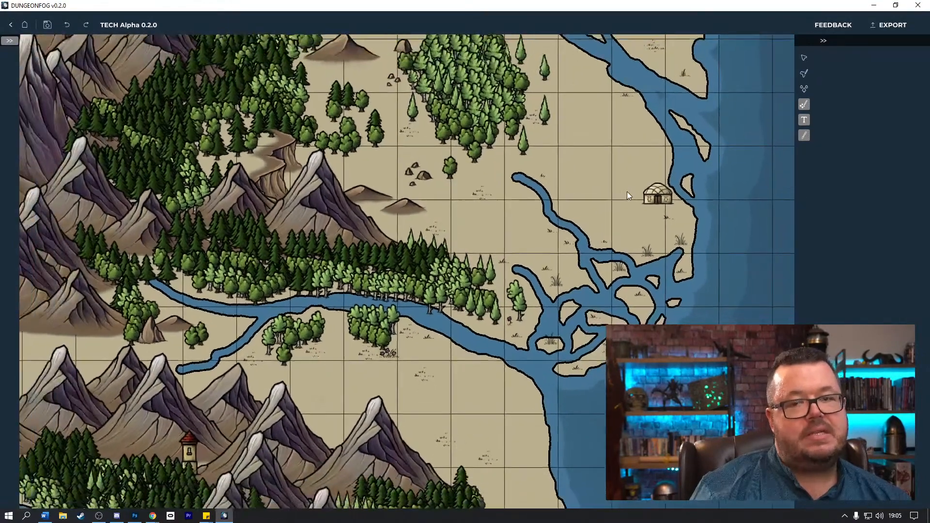
{"action": "left_click_drag", "start_coordinate": [627, 190], "coordinate": [580, 286]}
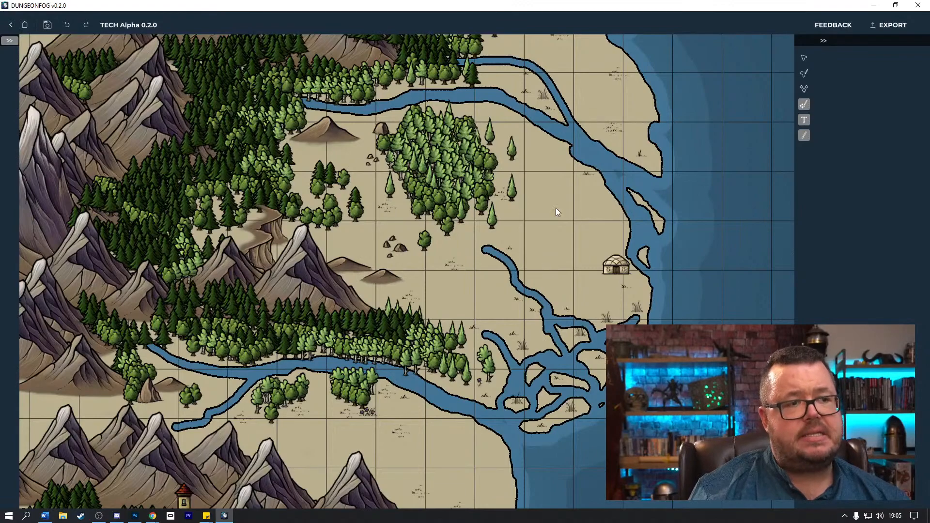
{"action": "left_click_drag", "start_coordinate": [555, 188], "coordinate": [566, 266]}
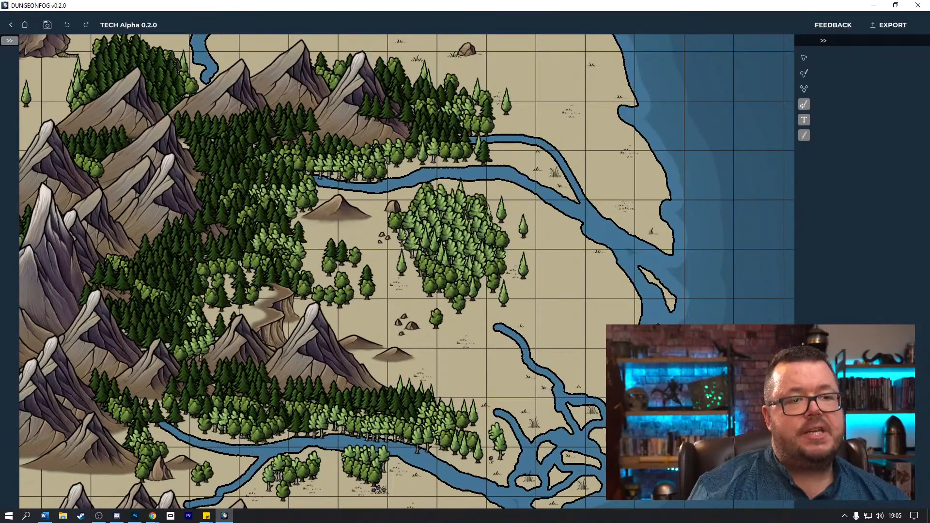
{"action": "left_click_drag", "start_coordinate": [447, 248], "coordinate": [484, 421]}
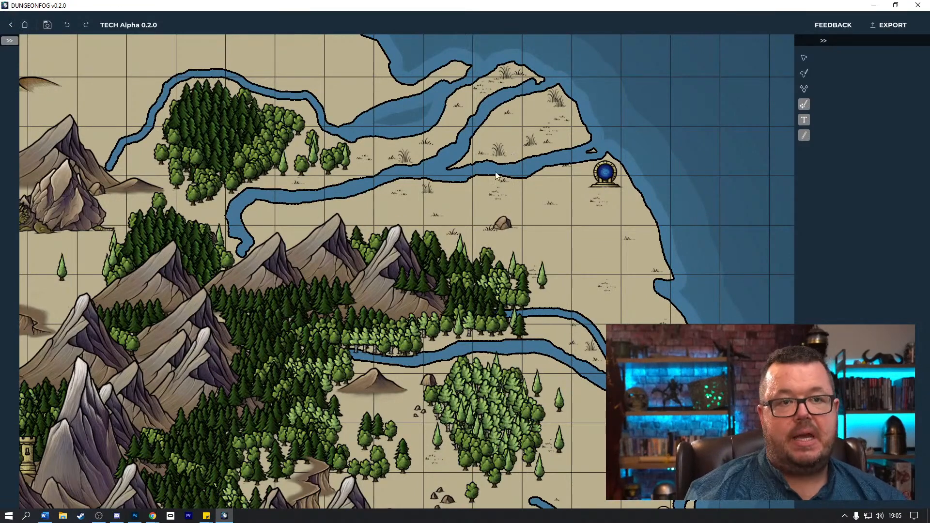
{"action": "left_click_drag", "start_coordinate": [392, 293], "coordinate": [460, 203]}
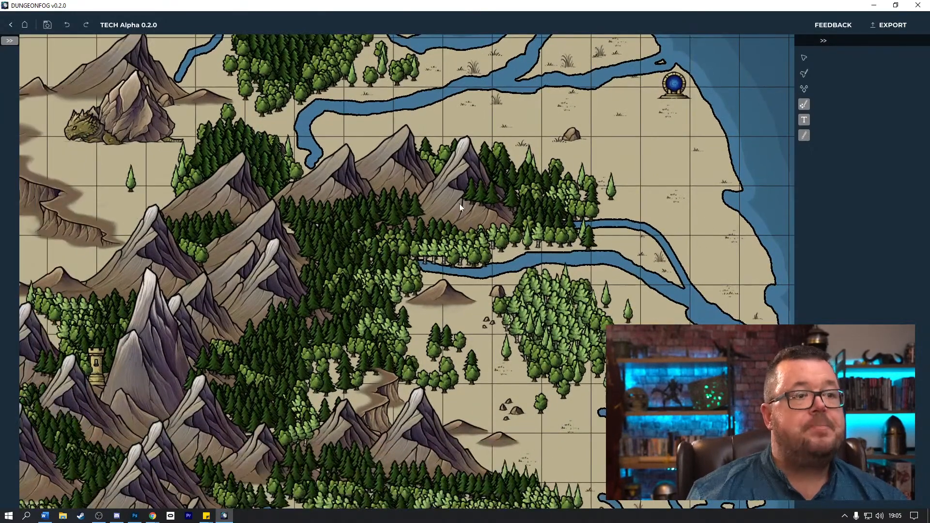
{"action": "left_click_drag", "start_coordinate": [460, 334], "coordinate": [718, 347]}
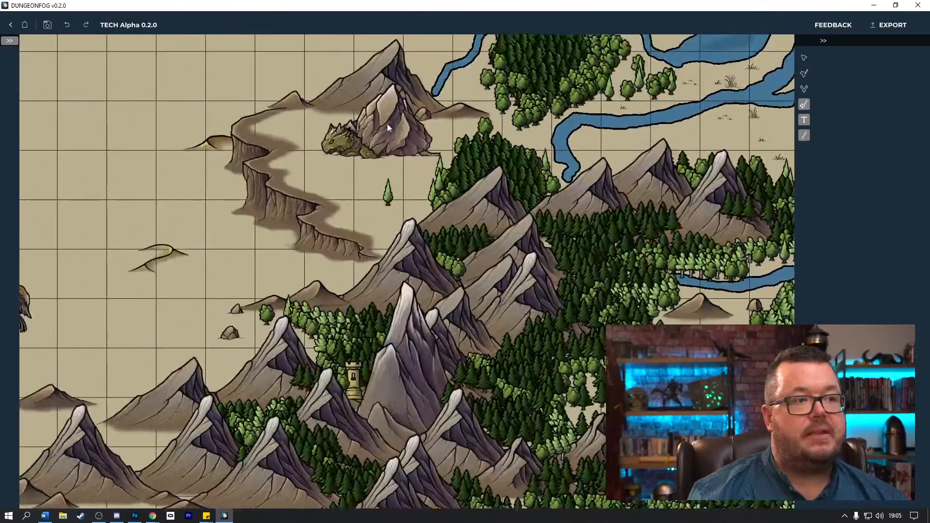
{"action": "left_click_drag", "start_coordinate": [382, 175], "coordinate": [391, 199]}
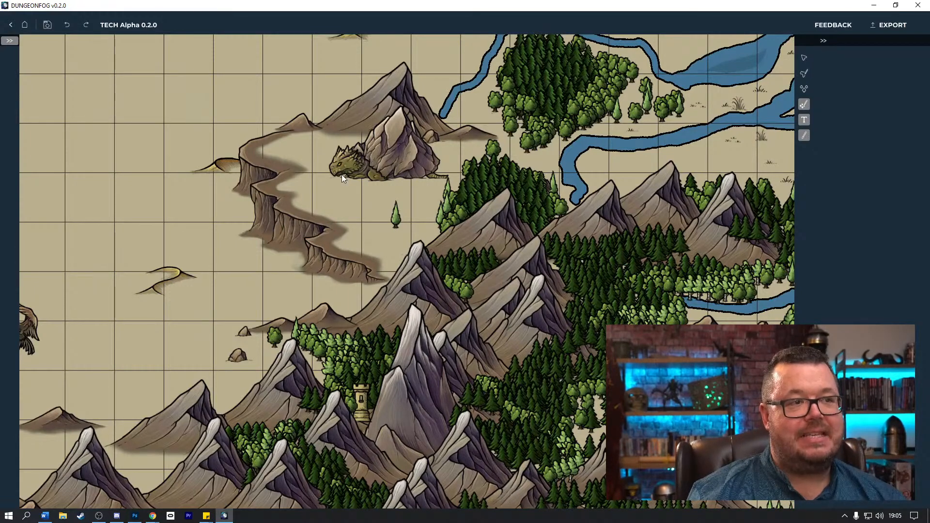
{"action": "left_click_drag", "start_coordinate": [470, 261], "coordinate": [420, 203]}
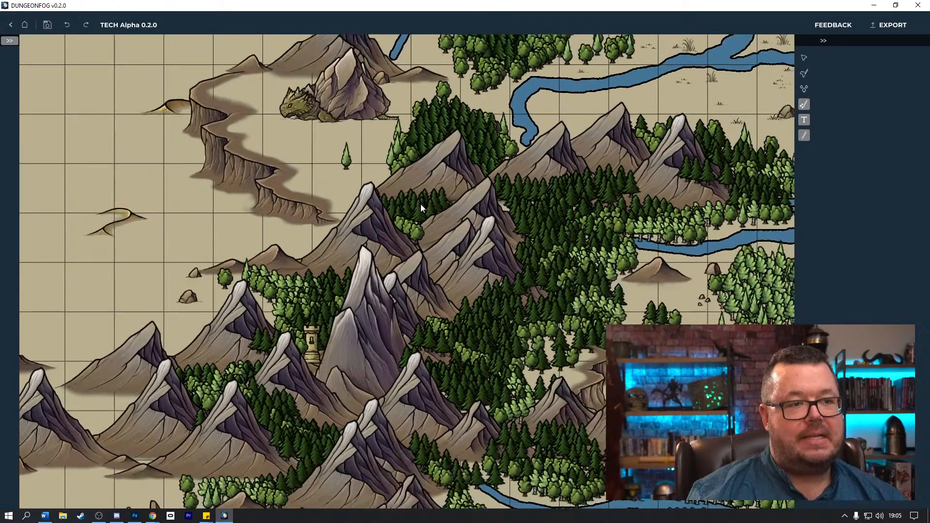
Step: Move the watchtower beside the tallest northern mountain slightly south, so its base tucks in behind the neighbouring slopes, and deselect it
{"action": "left_click_drag", "start_coordinate": [415, 247], "coordinate": [504, 104]}
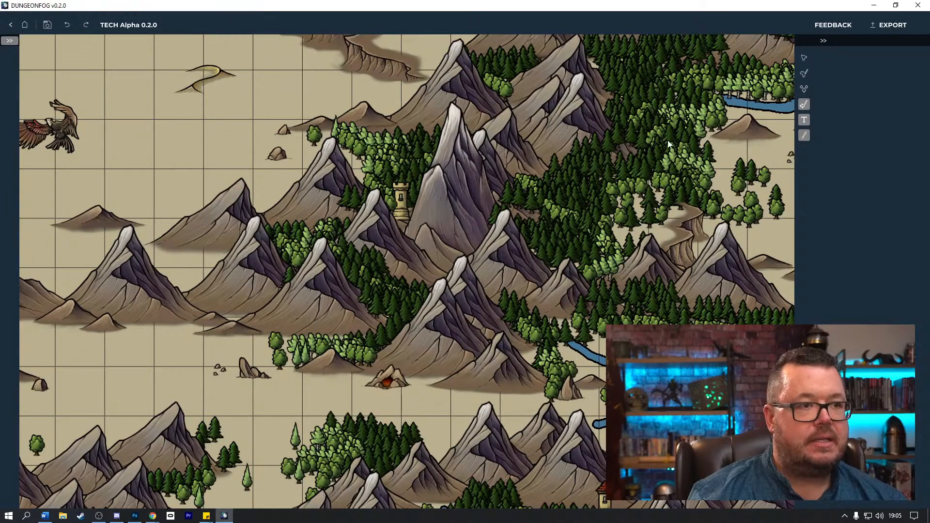
{"action": "left_click", "coordinate": [803, 58]}
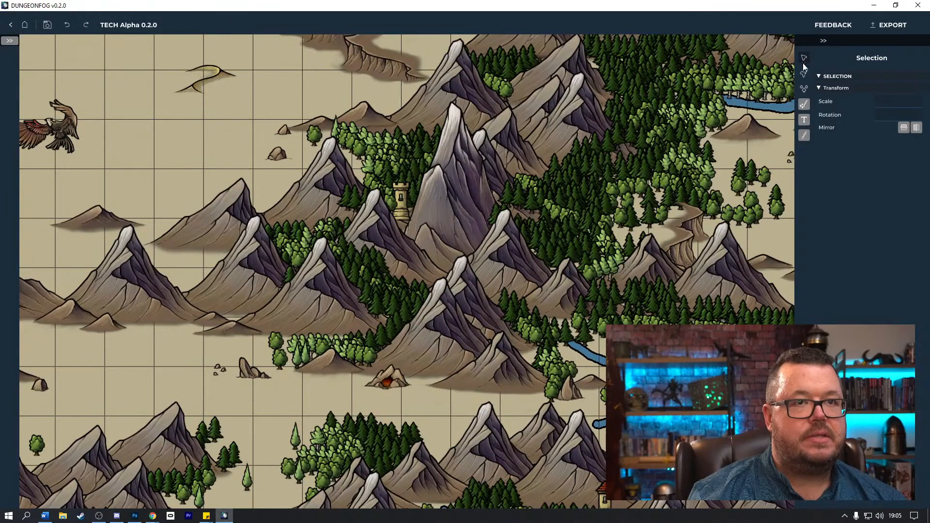
{"action": "left_click", "coordinate": [401, 213]}
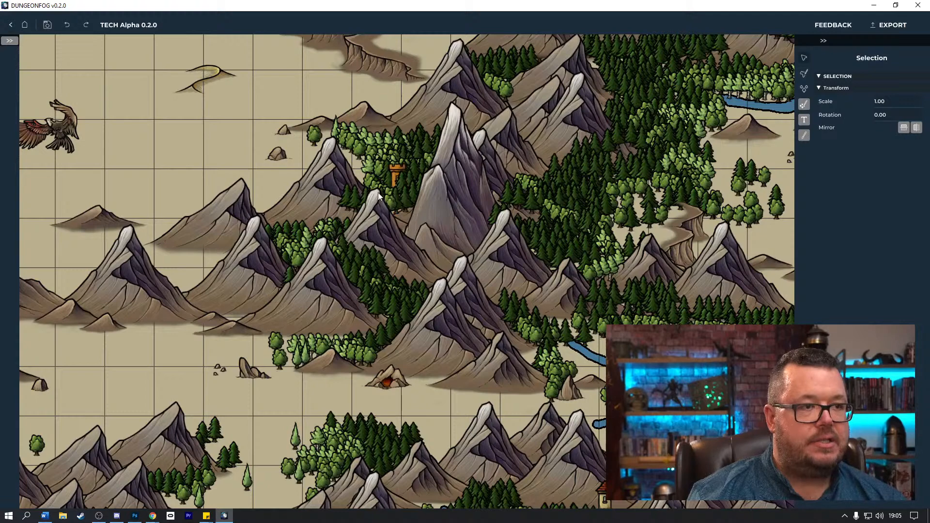
{"action": "left_click_drag", "start_coordinate": [402, 198], "coordinate": [407, 236]}
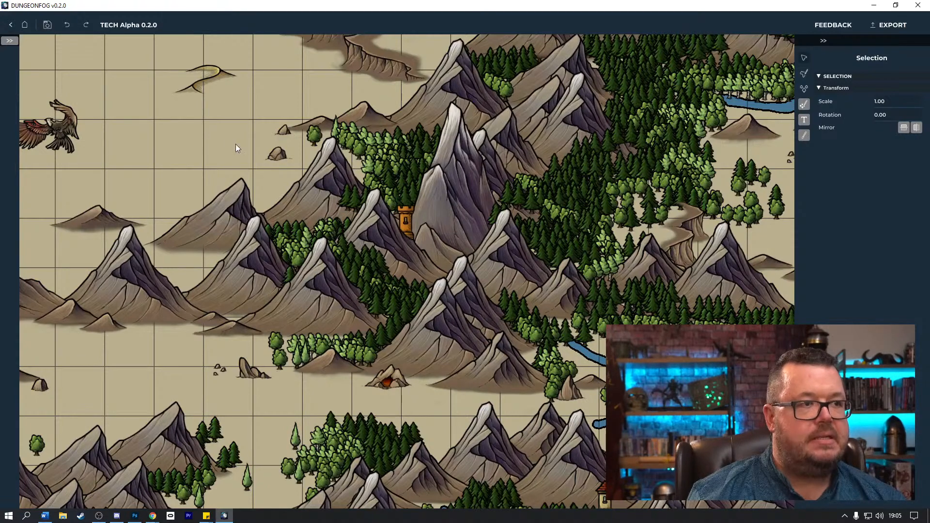
{"action": "left_click", "coordinate": [234, 164]}
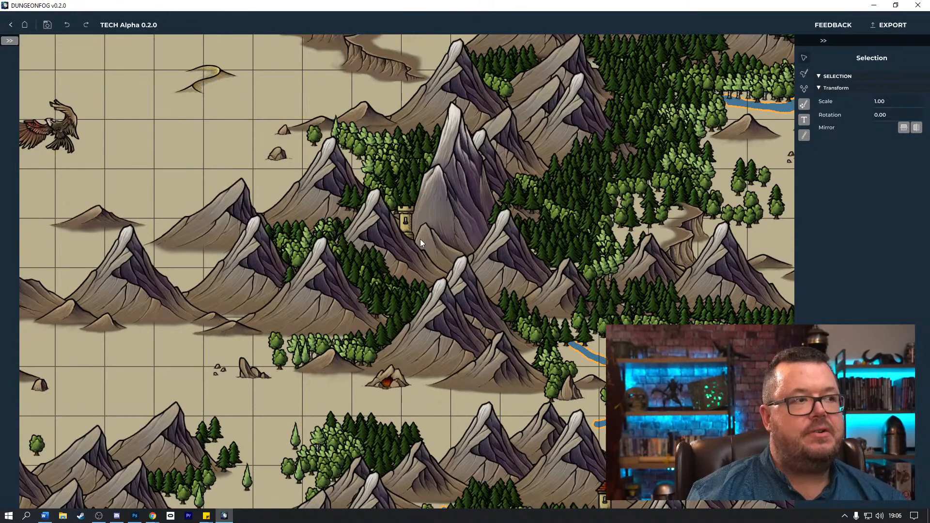
Step: Examine the western foothills and the central coast's mountains, forests and river, ending with an overview of the whole region
{"action": "left_click_drag", "start_coordinate": [200, 187], "coordinate": [284, 109]}
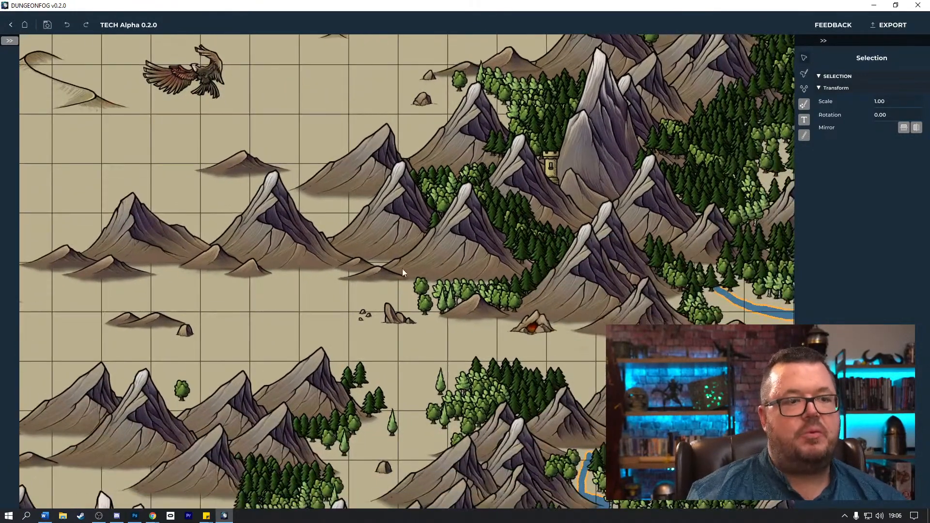
{"action": "left_click_drag", "start_coordinate": [432, 356], "coordinate": [238, 154]}
{"action": "left_click_drag", "start_coordinate": [504, 285], "coordinate": [445, 231]}
{"action": "left_click_drag", "start_coordinate": [518, 305], "coordinate": [379, 144]}
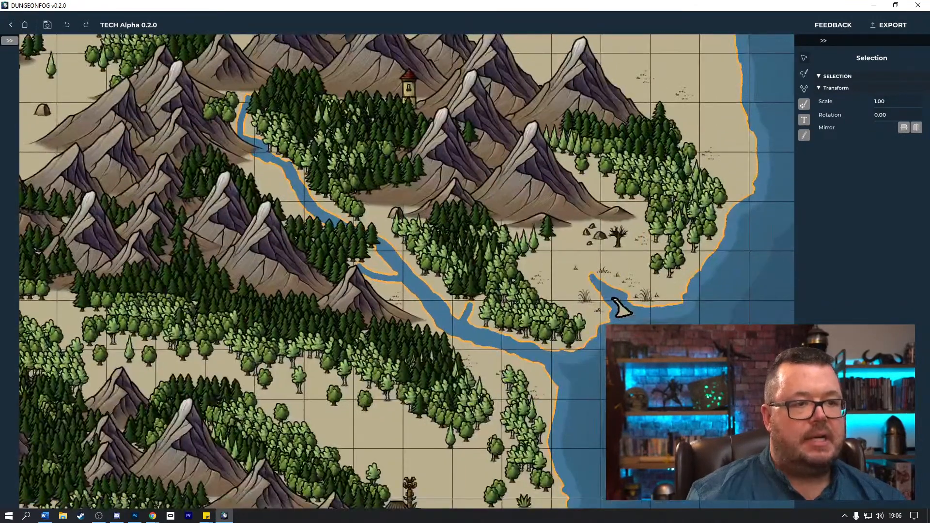
{"action": "left_click", "coordinate": [496, 319]}
{"action": "left_click_drag", "start_coordinate": [344, 225], "coordinate": [395, 275]}
{"action": "left_click_drag", "start_coordinate": [366, 248], "coordinate": [497, 227]}
{"action": "scroll", "coordinate": [513, 256], "scroll_direction": "down", "scroll_amount": 3}
{"action": "scroll", "coordinate": [519, 271], "scroll_direction": "down", "scroll_amount": 6}
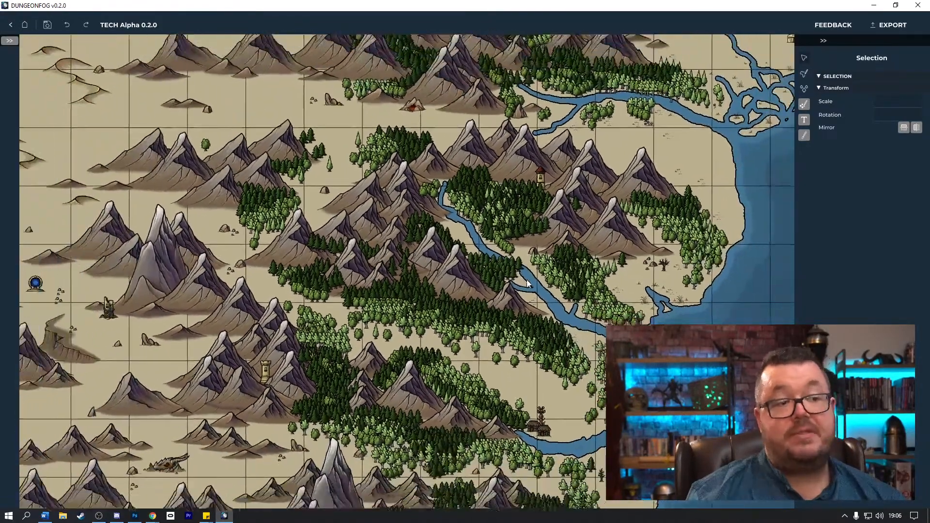
{"action": "scroll", "coordinate": [568, 223], "scroll_direction": "down", "scroll_amount": 3}
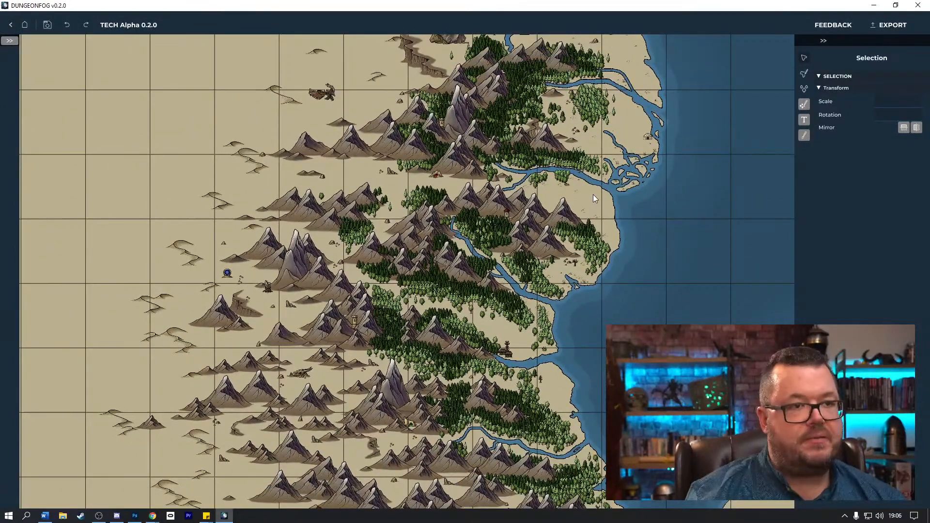
Step: Set the landmass brush size to 2.00 and draw two west-pointing arrows in the sea, off the northern and central coasts
{"action": "left_click_drag", "start_coordinate": [593, 196], "coordinate": [573, 274]}
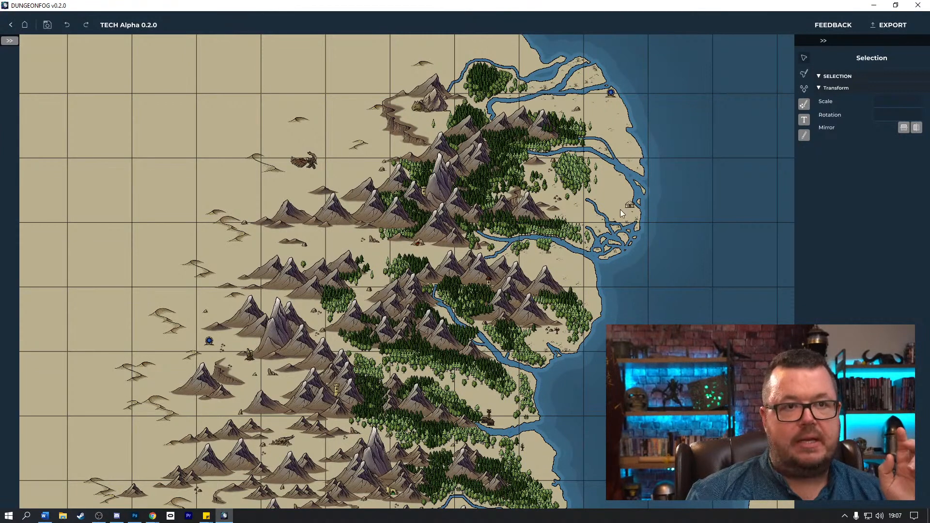
{"action": "left_click", "coordinate": [804, 91]}
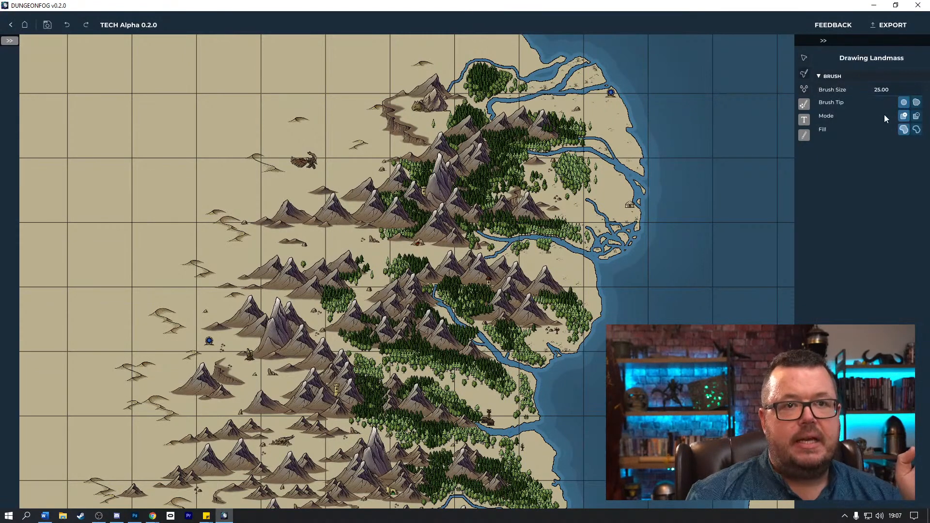
{"action": "left_click", "coordinate": [905, 102]}
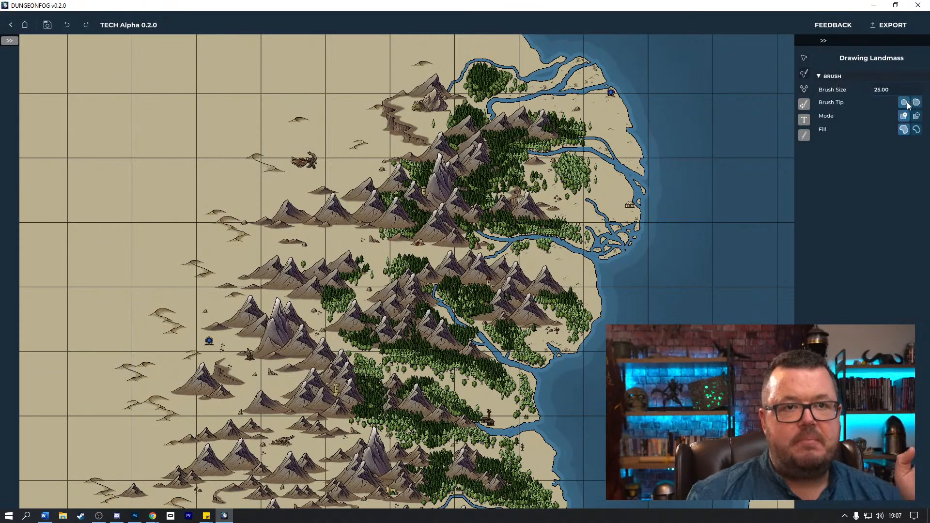
{"action": "left_click", "coordinate": [877, 89]}
{"action": "key", "text": "Delete"}
{"action": "key", "text": "Delete"}
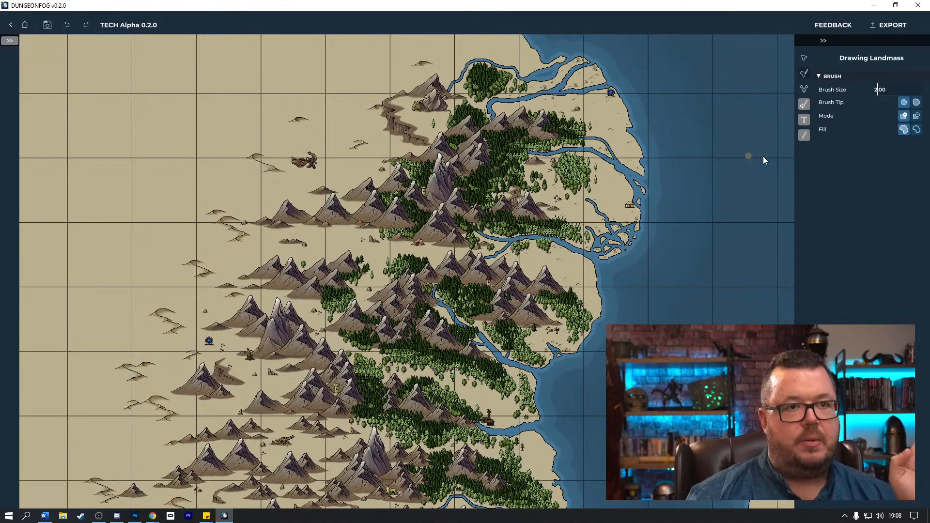
{"action": "mouse_move", "coordinate": [763, 156]}
{"action": "left_mouse_down"}
{"action": "mouse_move", "coordinate": [692, 156]}
{"action": "mouse_move", "coordinate": [717, 170]}
{"action": "mouse_move", "coordinate": [721, 194]}
{"action": "left_mouse_up"}
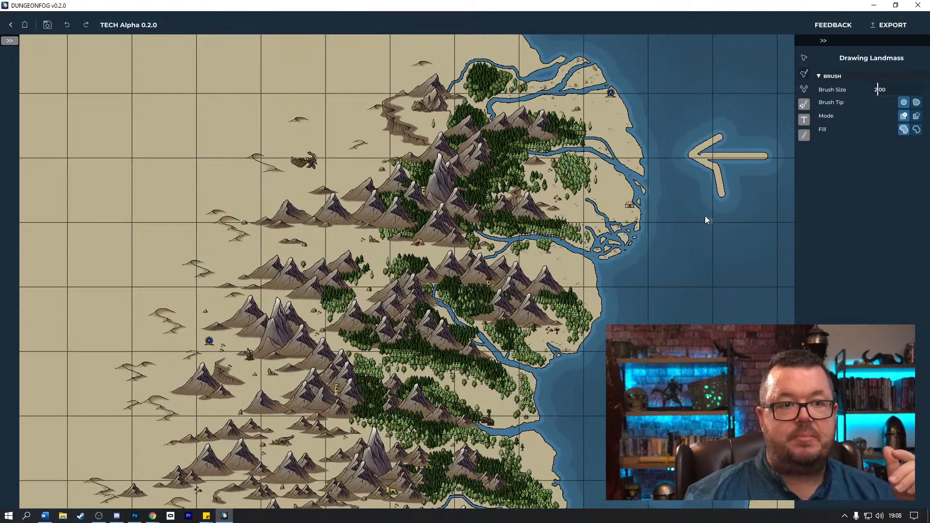
{"action": "scroll", "coordinate": [703, 214], "scroll_direction": "down", "scroll_amount": 3}
{"action": "left_click_drag", "start_coordinate": [672, 315], "coordinate": [616, 221]}
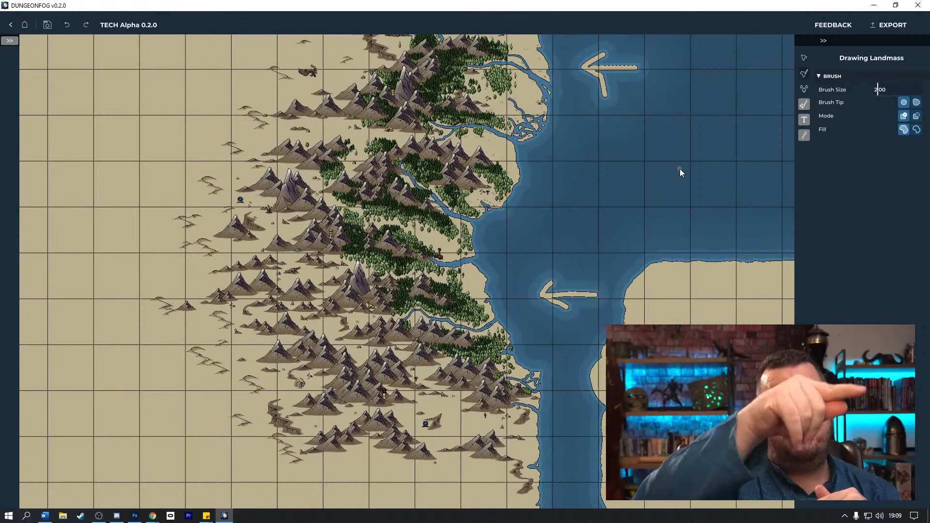
Step: Set the landmass brush to subtract mode and erase both arrows from the sea off the northern and central coasts
{"action": "left_click", "coordinate": [915, 116]}
{"action": "left_click_drag", "start_coordinate": [596, 270], "coordinate": [544, 263]}
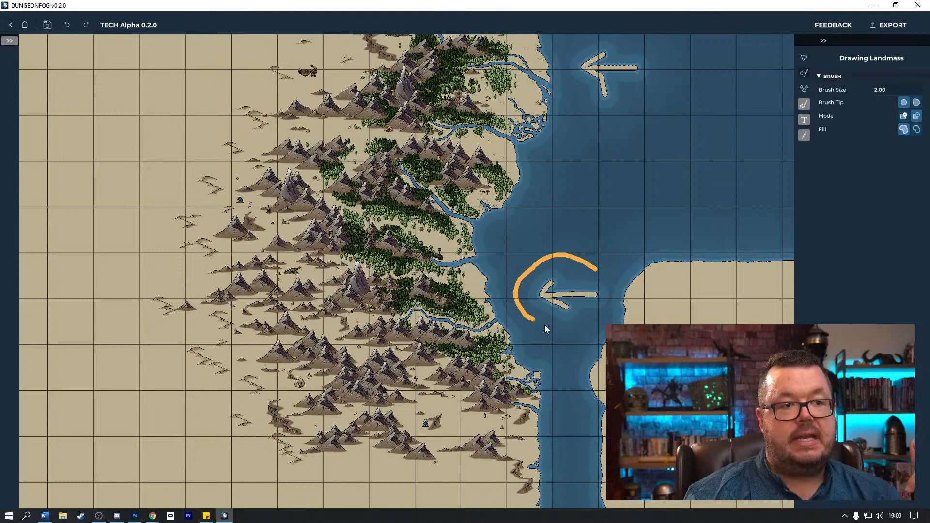
{"action": "left_click_drag", "start_coordinate": [608, 298], "coordinate": [590, 268]}
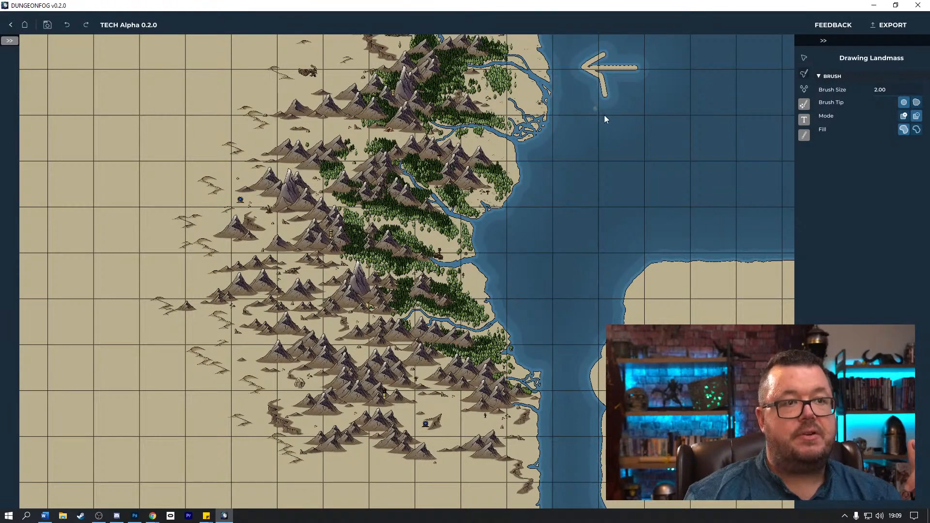
{"action": "mouse_move", "coordinate": [603, 114]}
{"action": "left_mouse_down"}
{"action": "mouse_move", "coordinate": [577, 39]}
{"action": "mouse_move", "coordinate": [641, 77]}
{"action": "left_mouse_up"}
{"action": "left_click_drag", "start_coordinate": [618, 138], "coordinate": [631, 48]}
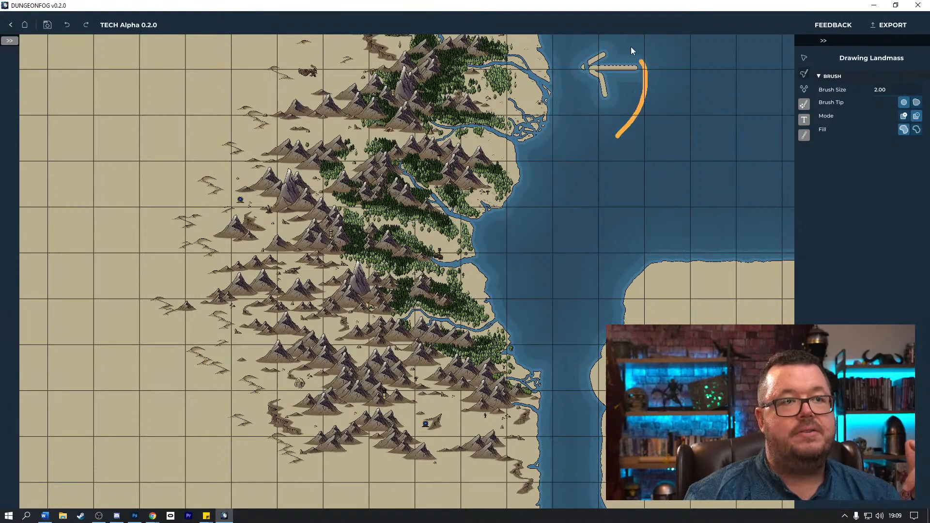
{"action": "left_click_drag", "start_coordinate": [572, 77], "coordinate": [617, 135]}
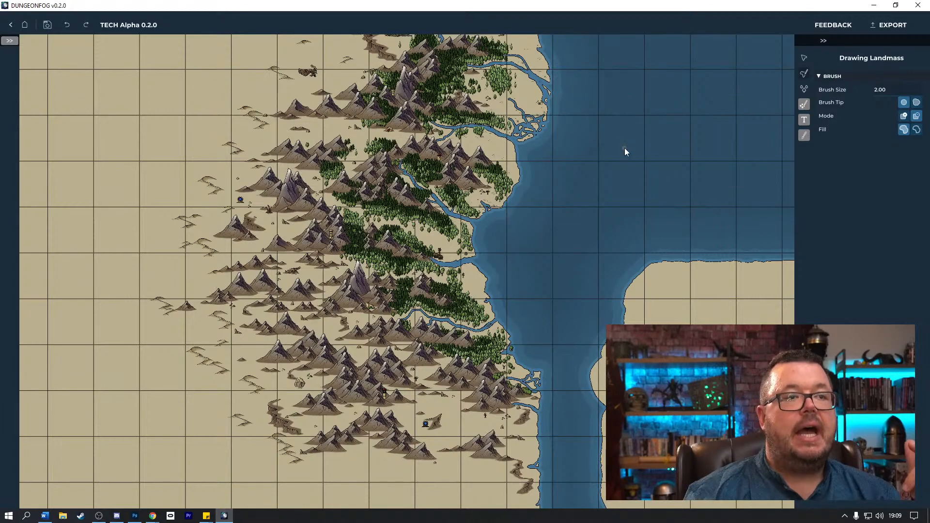
Step: Examine the coast from the northern river deltas to the southern mountains and portal, ending with an overview of the northern half
{"action": "scroll", "coordinate": [531, 170], "scroll_direction": "up", "scroll_amount": 5}
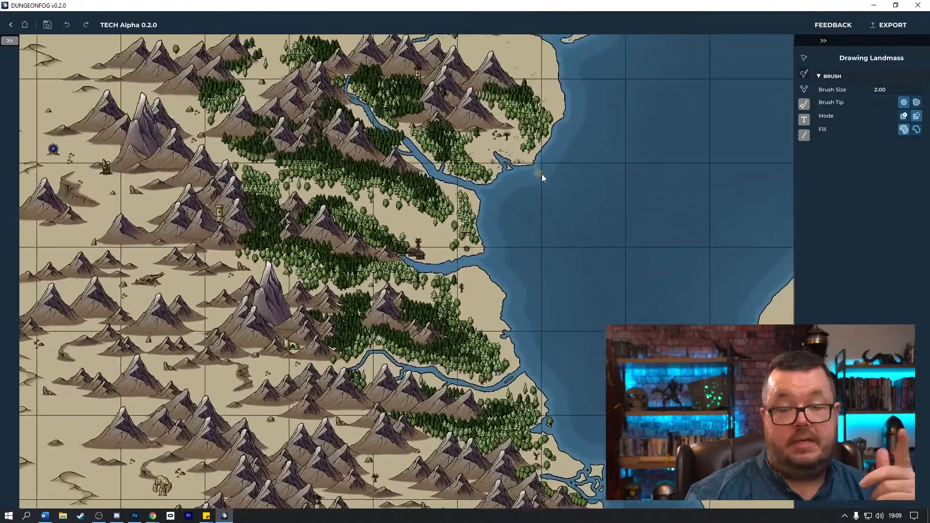
{"action": "scroll", "coordinate": [542, 174], "scroll_direction": "up", "scroll_amount": 1}
{"action": "left_click_drag", "start_coordinate": [580, 200], "coordinate": [616, 372]}
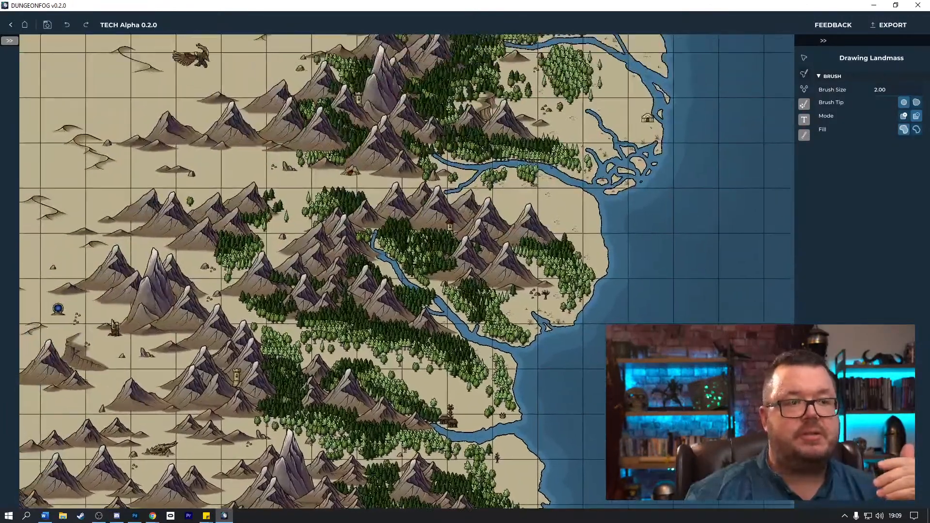
{"action": "scroll", "coordinate": [612, 322], "scroll_direction": "up", "scroll_amount": 2}
{"action": "scroll", "coordinate": [614, 323], "scroll_direction": "up", "scroll_amount": 2}
{"action": "left_click_drag", "start_coordinate": [707, 206], "coordinate": [655, 332]}
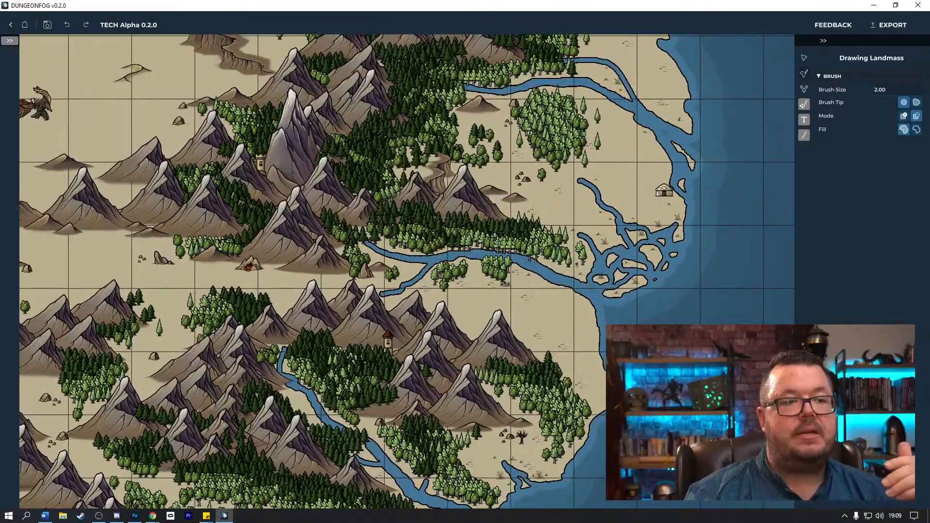
{"action": "left_click_drag", "start_coordinate": [577, 368], "coordinate": [590, 112]}
{"action": "left_click_drag", "start_coordinate": [569, 339], "coordinate": [595, 151]}
{"action": "left_click_drag", "start_coordinate": [592, 321], "coordinate": [593, 168]}
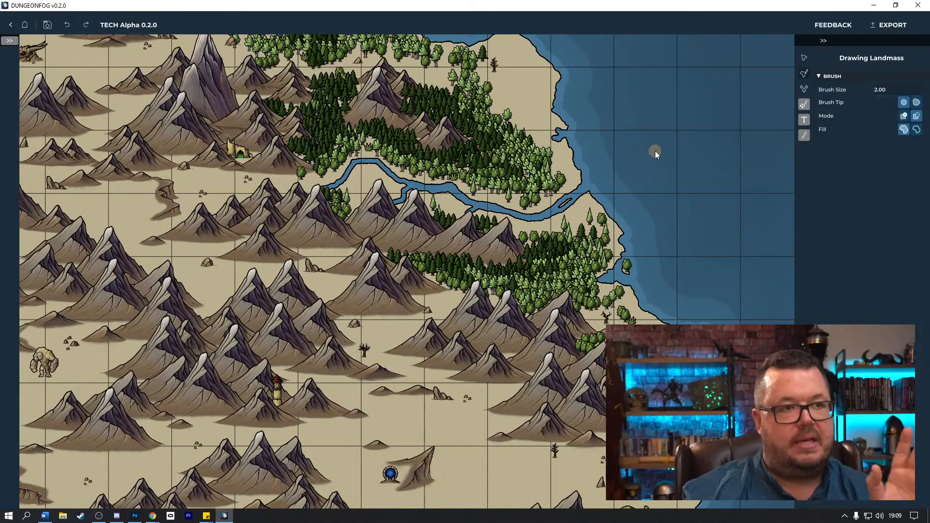
{"action": "left_click_drag", "start_coordinate": [655, 150], "coordinate": [636, 315]}
{"action": "scroll", "coordinate": [581, 294], "scroll_direction": "down", "scroll_amount": 3}
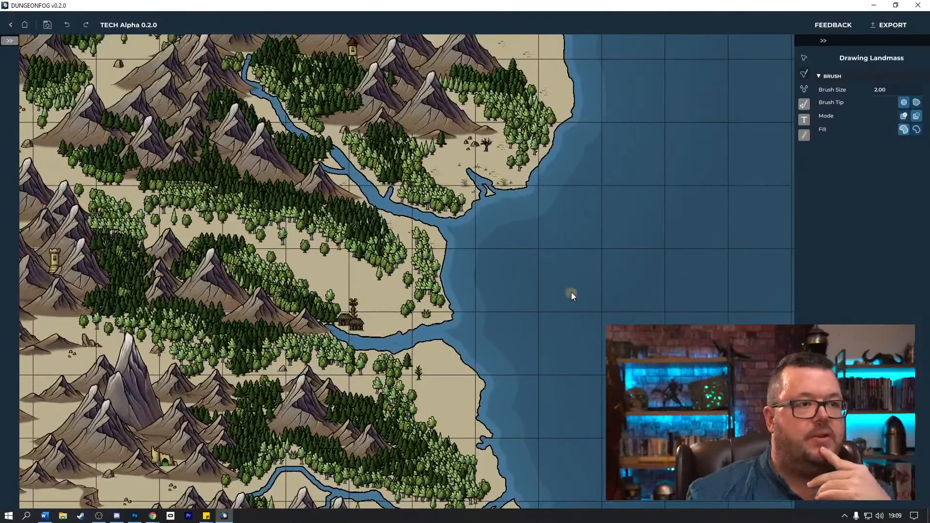
{"action": "scroll", "coordinate": [571, 292], "scroll_direction": "down", "scroll_amount": 4}
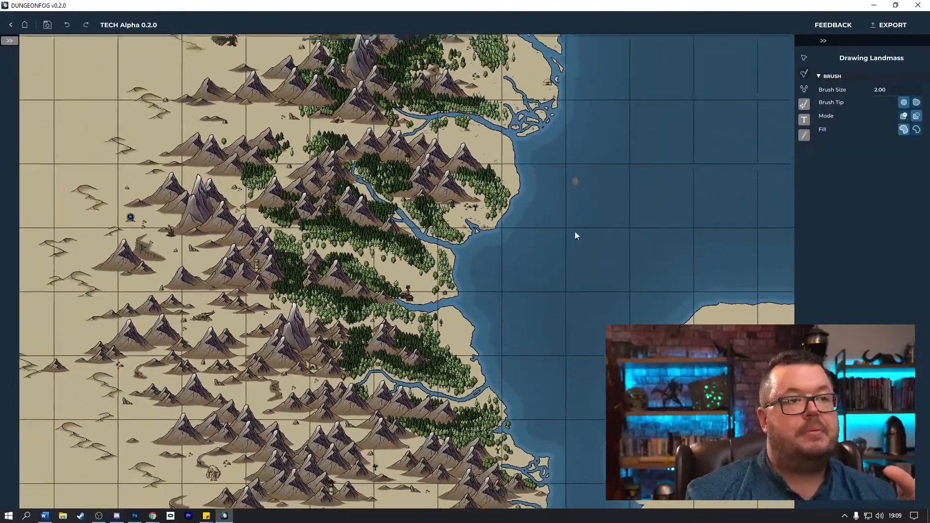
{"action": "left_click_drag", "start_coordinate": [575, 232], "coordinate": [594, 284]}
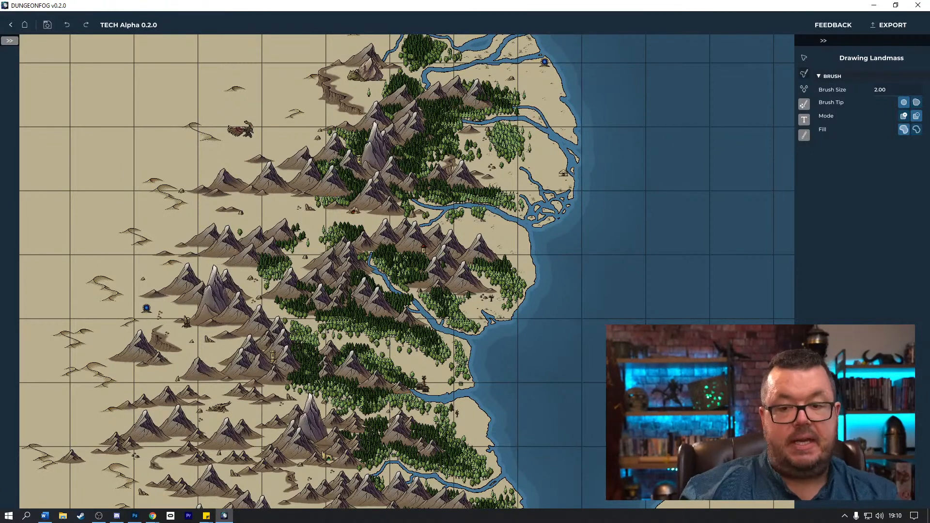
Step: Examine the mountains and forests around the red-roofed tower and the neighbouring river up close, switching to the Selection tool
{"action": "key", "text": "alt+Tab"}
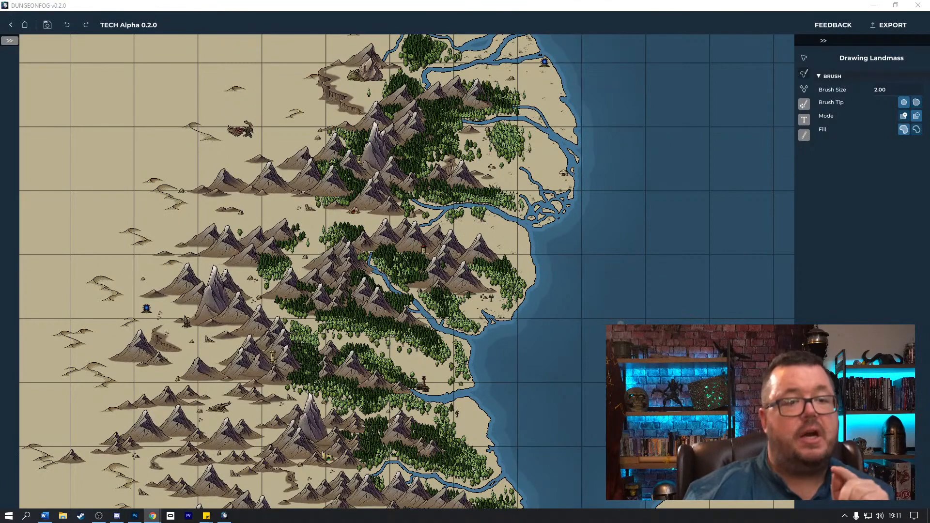
{"action": "scroll", "coordinate": [622, 304], "scroll_direction": "up", "scroll_amount": 2}
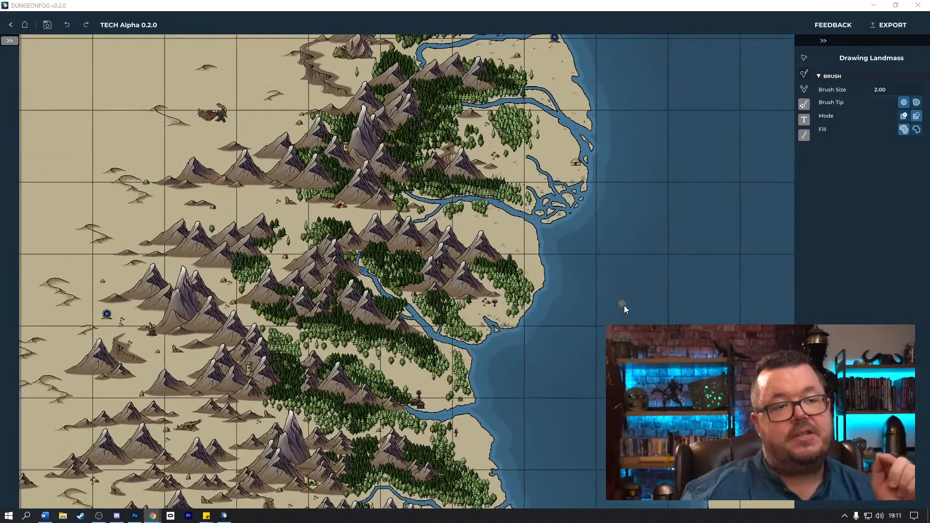
{"action": "scroll", "coordinate": [624, 306], "scroll_direction": "up", "scroll_amount": 5}
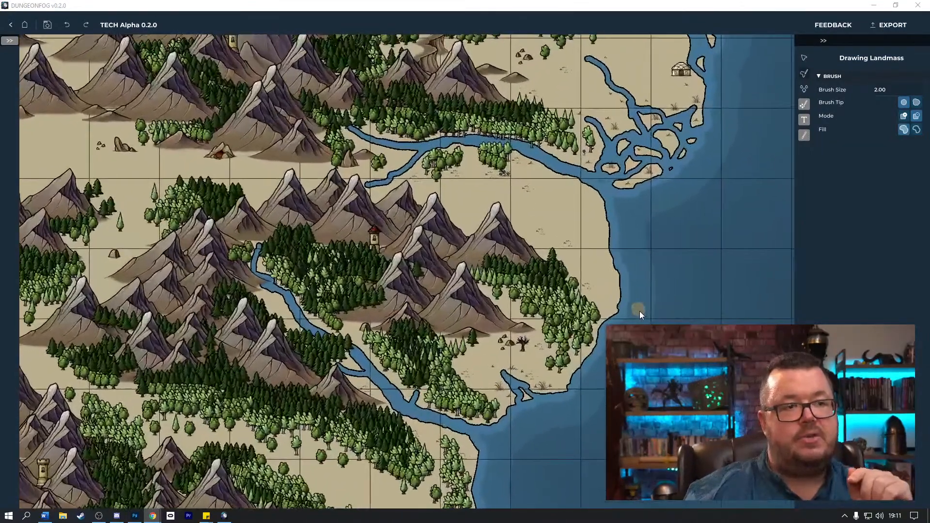
{"action": "scroll", "coordinate": [642, 312], "scroll_direction": "up", "scroll_amount": 5}
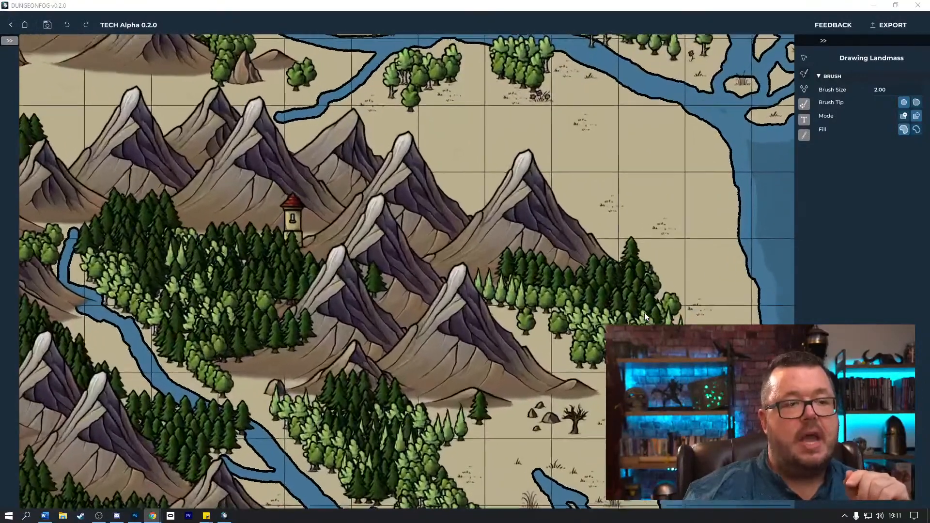
{"action": "scroll", "coordinate": [644, 312], "scroll_direction": "up", "scroll_amount": 4}
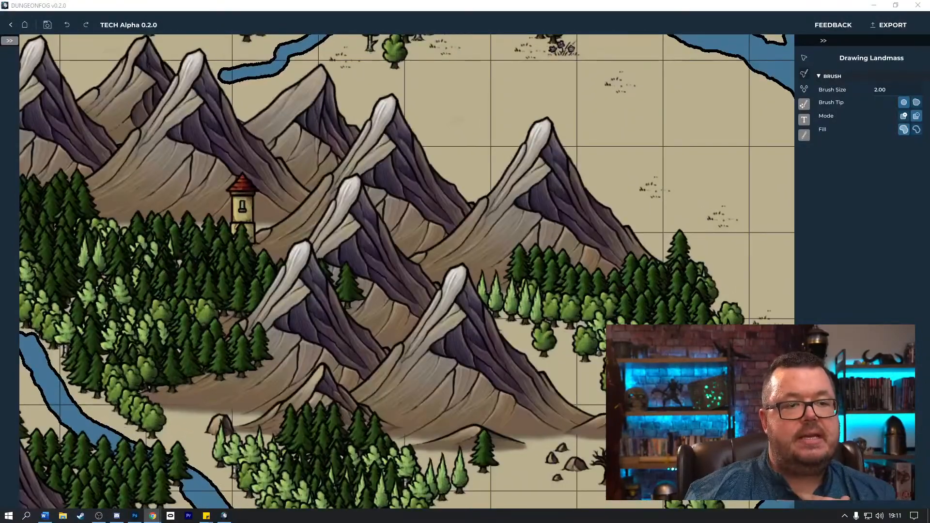
{"action": "left_click", "coordinate": [804, 59]}
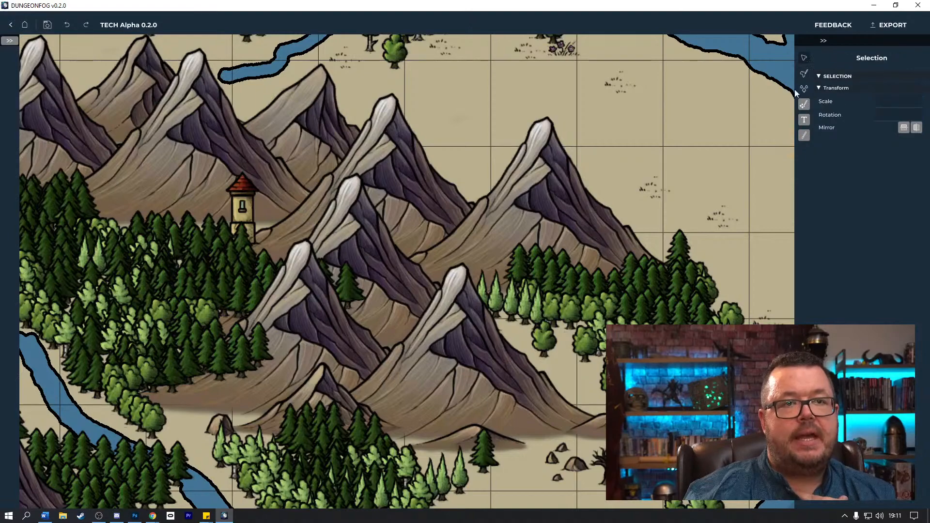
{"action": "left_click_drag", "start_coordinate": [723, 219], "coordinate": [628, 103]}
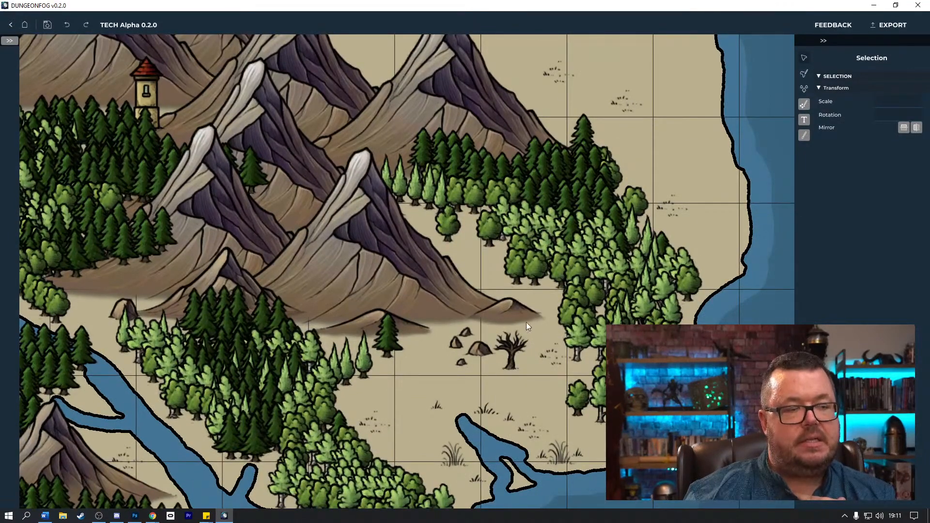
{"action": "left_click_drag", "start_coordinate": [458, 330], "coordinate": [572, 325]}
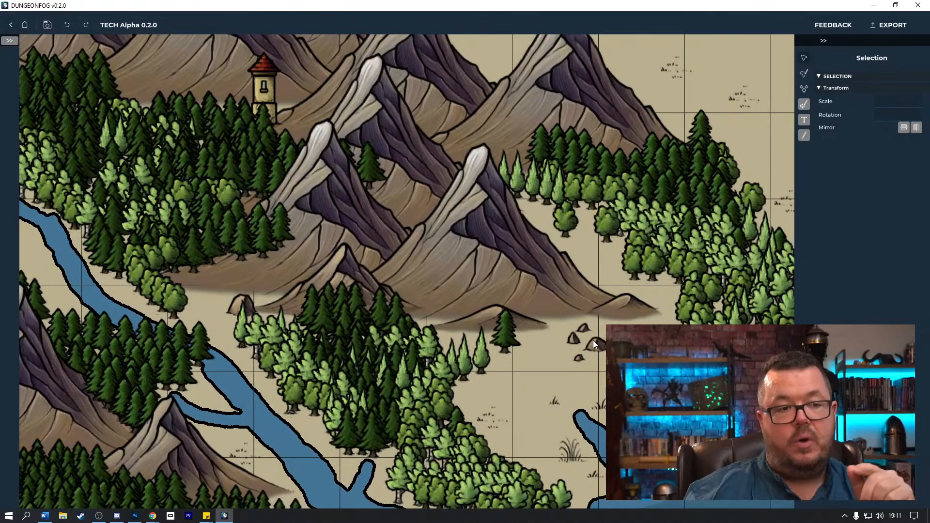
{"action": "left_click_drag", "start_coordinate": [511, 336], "coordinate": [699, 246]}
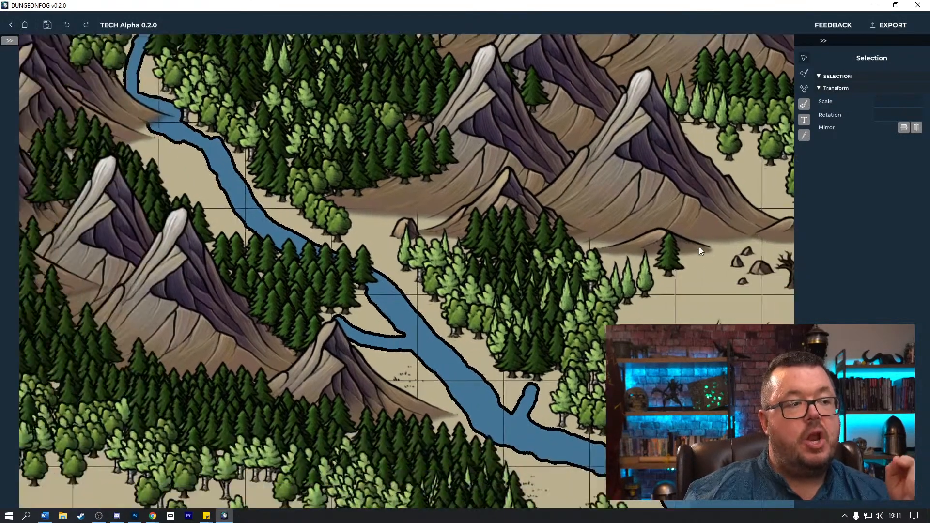
{"action": "scroll", "coordinate": [640, 278], "scroll_direction": "down", "scroll_amount": 2}
{"action": "scroll", "coordinate": [638, 278], "scroll_direction": "down", "scroll_amount": 5}
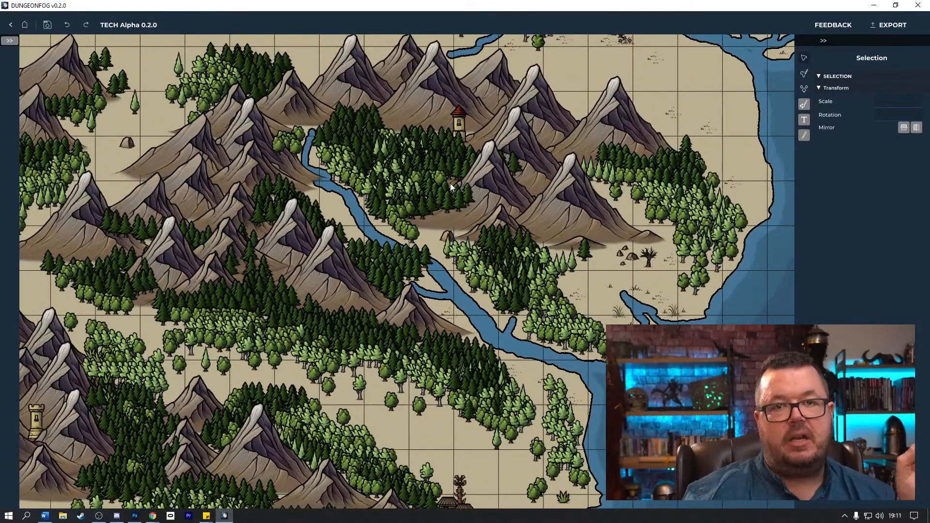
{"action": "scroll", "coordinate": [449, 184], "scroll_direction": "up", "scroll_amount": 1}
{"action": "left_click_drag", "start_coordinate": [449, 185], "coordinate": [404, 248]}
{"action": "scroll", "coordinate": [527, 317], "scroll_direction": "up", "scroll_amount": 5}
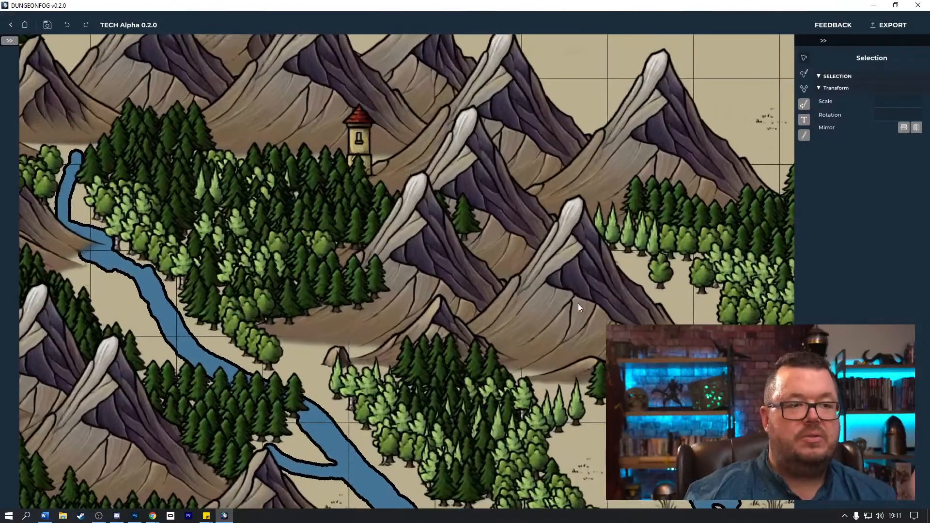
Step: Clear the tree overlapping the north bank of the river above the red-roofed tower and adjust trees at the forest's eastern edge slightly
{"action": "left_click_drag", "start_coordinate": [577, 303], "coordinate": [343, 404]}
{"action": "left_click_drag", "start_coordinate": [467, 191], "coordinate": [459, 354]}
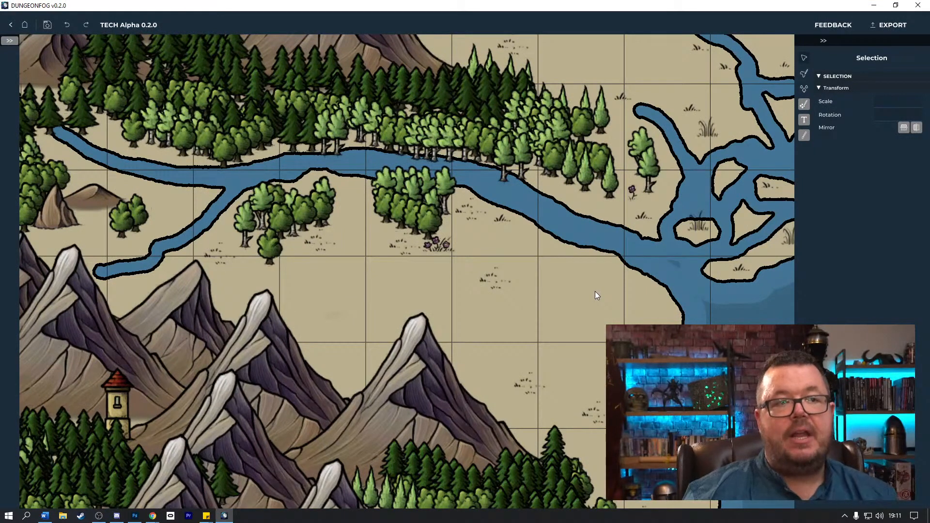
{"action": "left_click", "coordinate": [501, 176]}
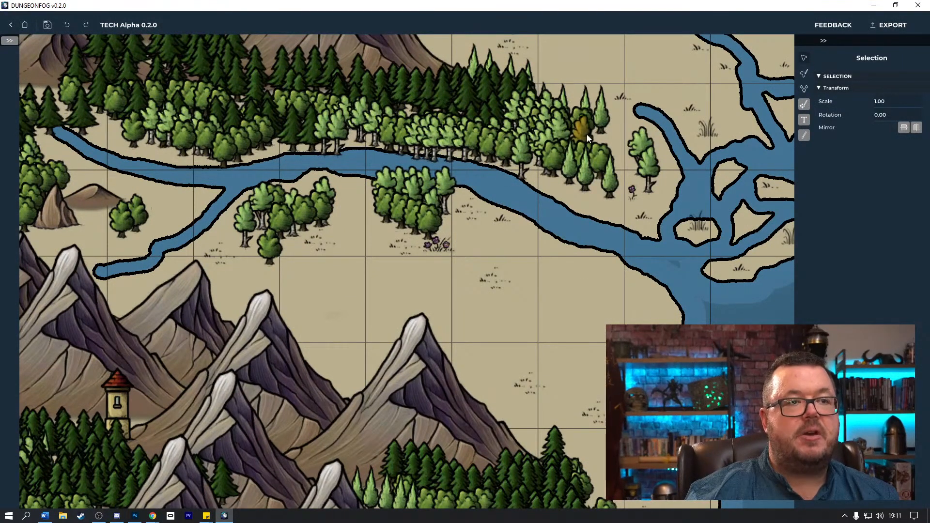
{"action": "left_click_drag", "start_coordinate": [586, 134], "coordinate": [594, 134]}
{"action": "left_click_drag", "start_coordinate": [585, 100], "coordinate": [591, 96]}
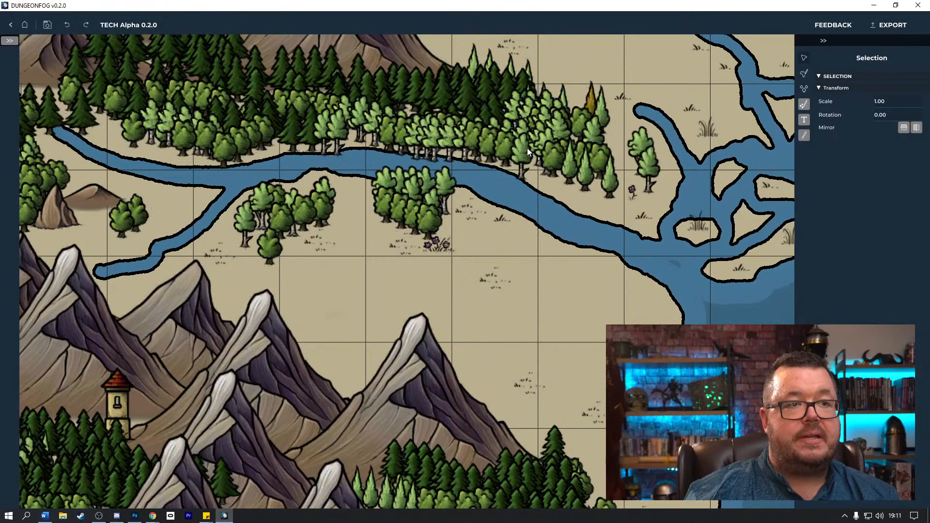
Step: Clear the remaining pale trees whose trunks overlap the river's northern bank along the forest's southern edge
{"action": "left_click", "coordinate": [520, 160]}
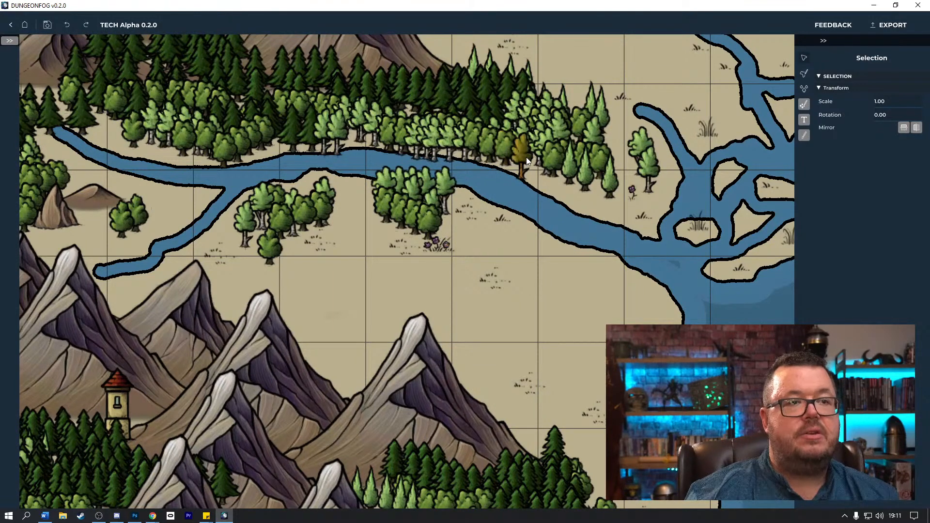
{"action": "left_click", "coordinate": [431, 154]}
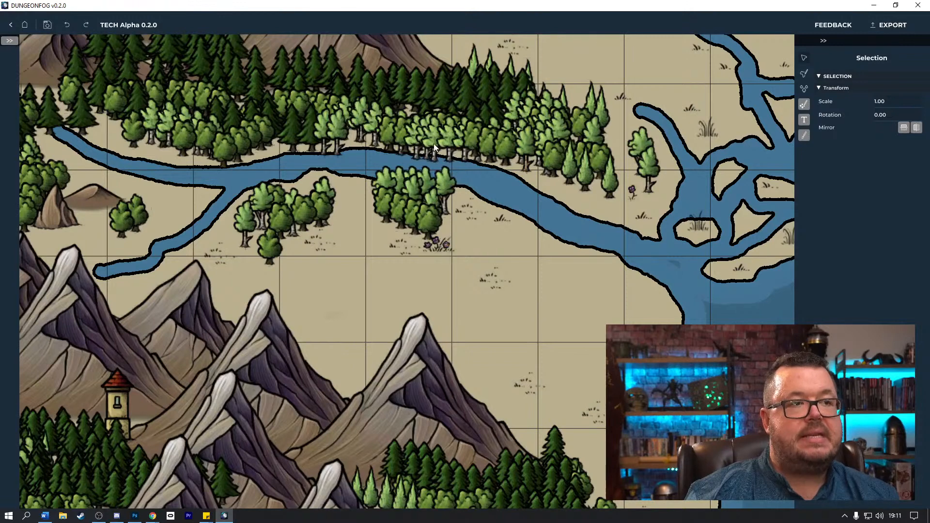
{"action": "left_click", "coordinate": [428, 153]}
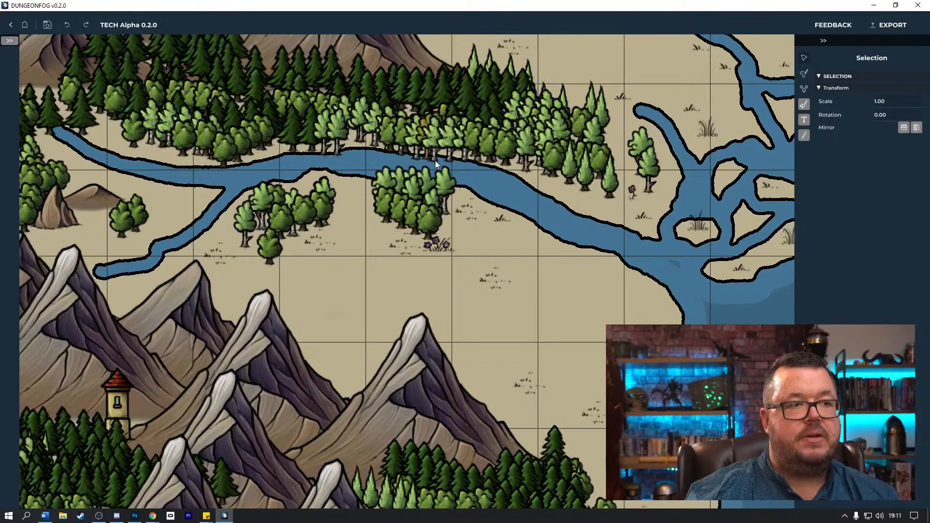
{"action": "left_click_drag", "start_coordinate": [434, 158], "coordinate": [416, 151]}
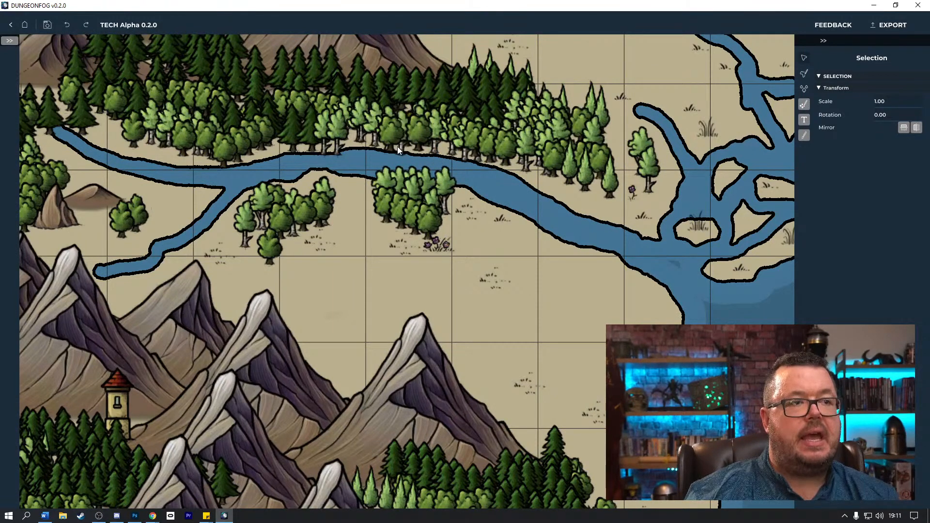
{"action": "left_click", "coordinate": [401, 152]}
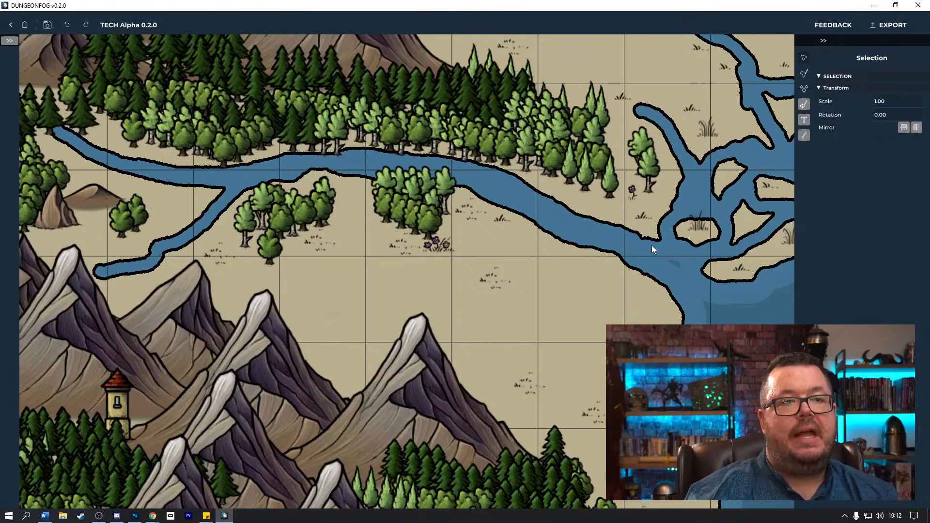
Step: Examine the northeastern river deltas, the yurt and the surrounding forests, ending with an overview of the northern coast
{"action": "left_click_drag", "start_coordinate": [714, 205], "coordinate": [544, 388]}
{"action": "scroll", "coordinate": [544, 388], "scroll_direction": "down", "scroll_amount": 5}
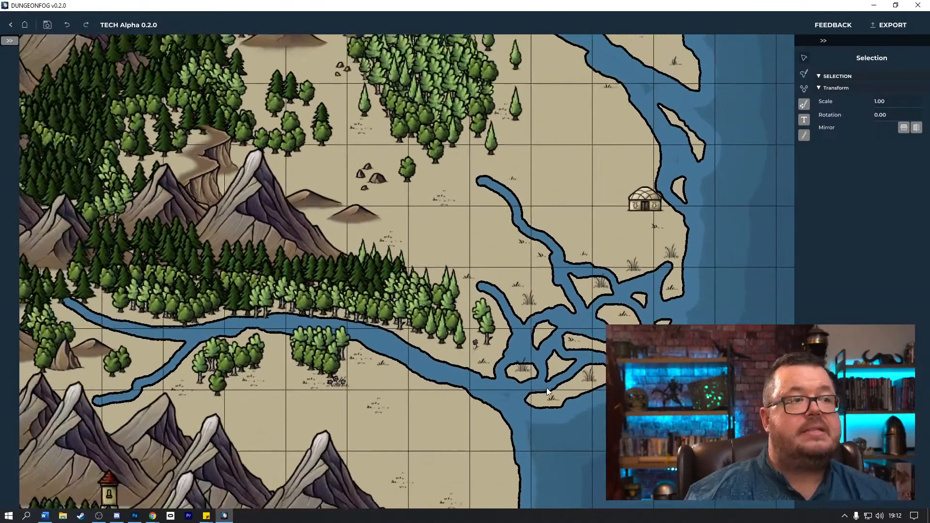
{"action": "scroll", "coordinate": [548, 384], "scroll_direction": "down", "scroll_amount": 1}
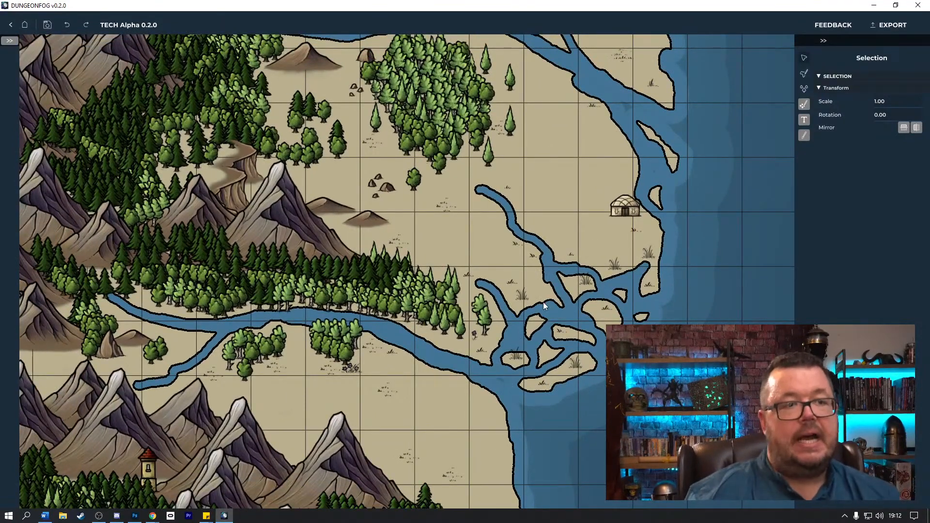
{"action": "left_click_drag", "start_coordinate": [542, 301], "coordinate": [617, 445]}
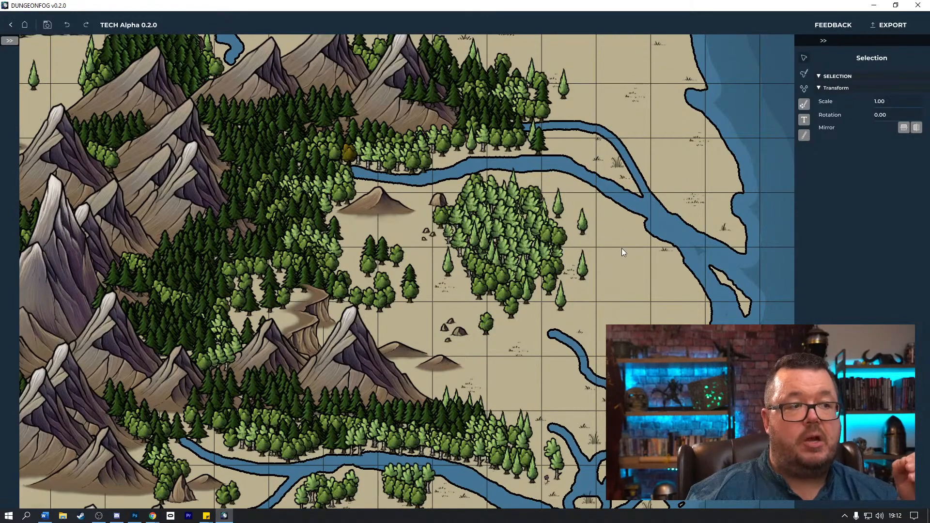
{"action": "scroll", "coordinate": [632, 251], "scroll_direction": "down", "scroll_amount": 5}
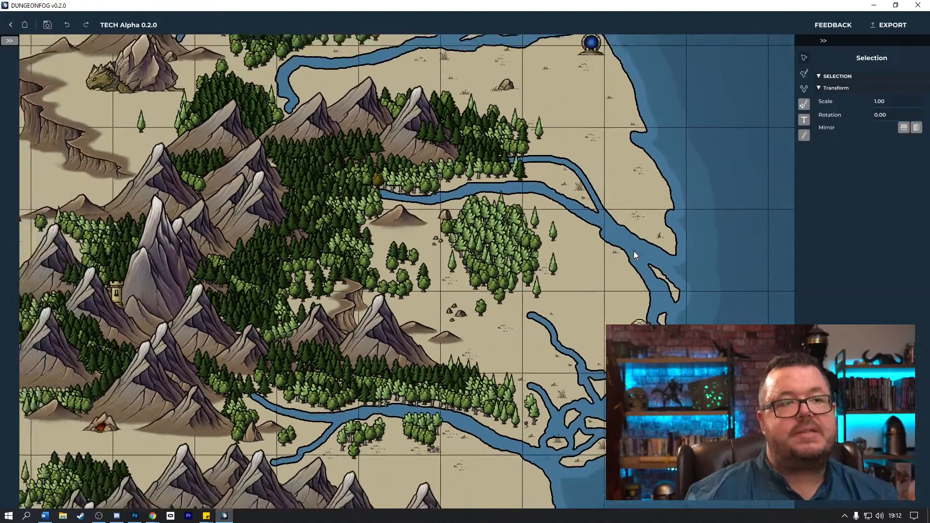
{"action": "scroll", "coordinate": [633, 252], "scroll_direction": "down", "scroll_amount": 3}
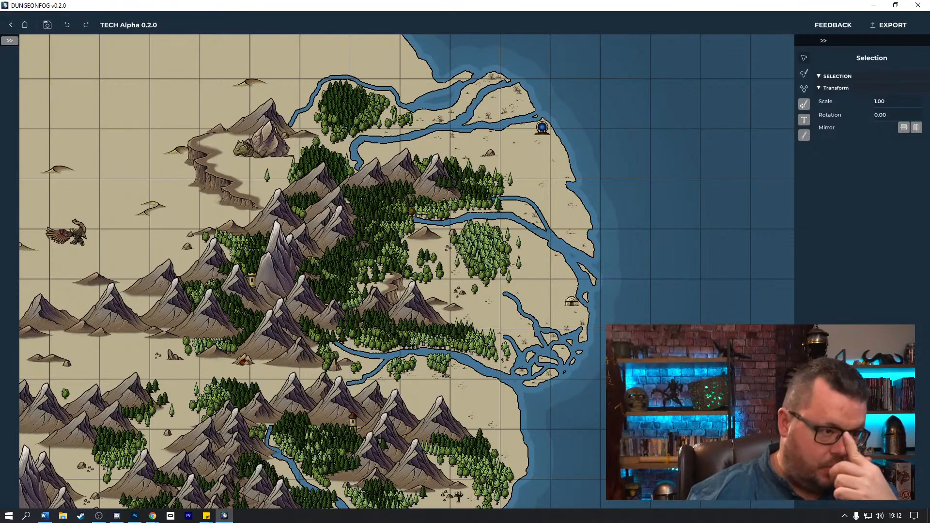
Step: Examine the finished region's eastern coast, mountains and river deltas, widening the view until all the world's continents are shown
{"action": "scroll", "coordinate": [556, 353], "scroll_direction": "up", "scroll_amount": 5}
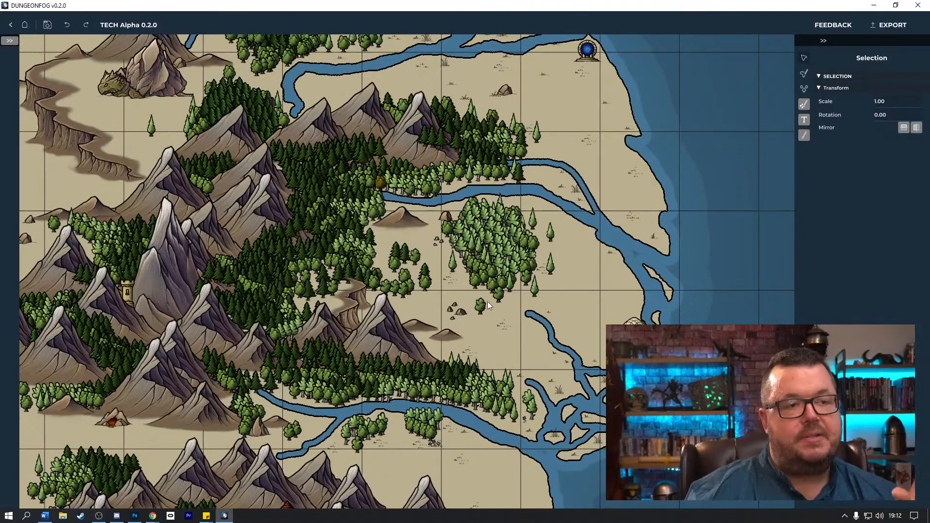
{"action": "scroll", "coordinate": [488, 301], "scroll_direction": "down", "scroll_amount": 2}
{"action": "scroll", "coordinate": [477, 290], "scroll_direction": "down", "scroll_amount": 3}
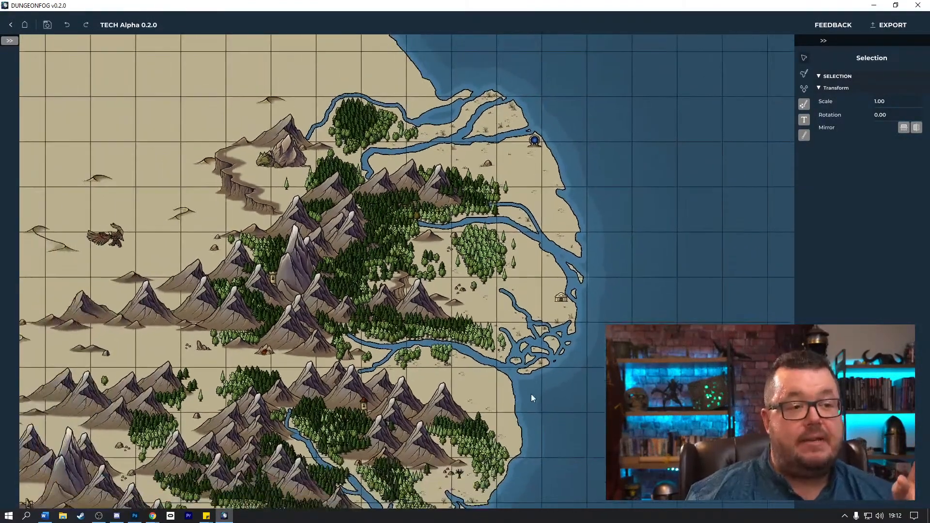
{"action": "left_click_drag", "start_coordinate": [531, 394], "coordinate": [606, 193]}
{"action": "scroll", "coordinate": [598, 268], "scroll_direction": "down", "scroll_amount": 2}
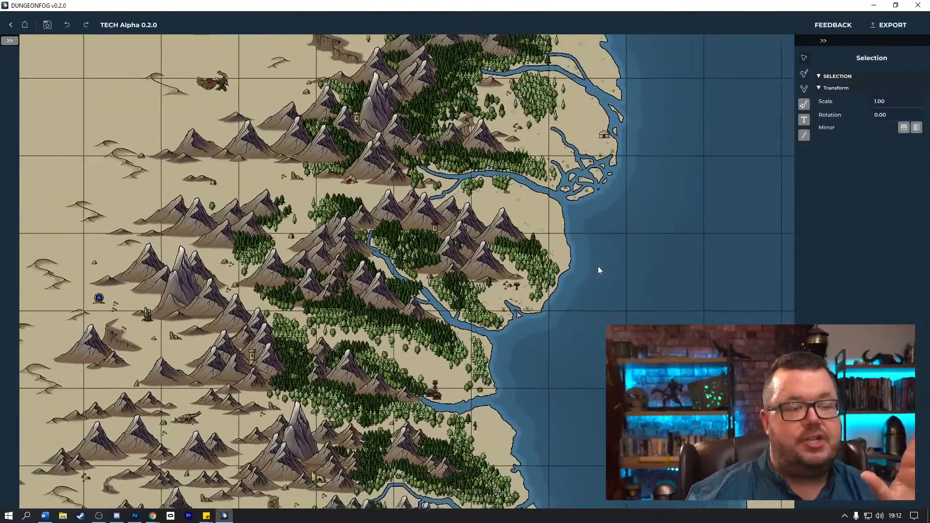
{"action": "scroll", "coordinate": [598, 270], "scroll_direction": "down", "scroll_amount": 4}
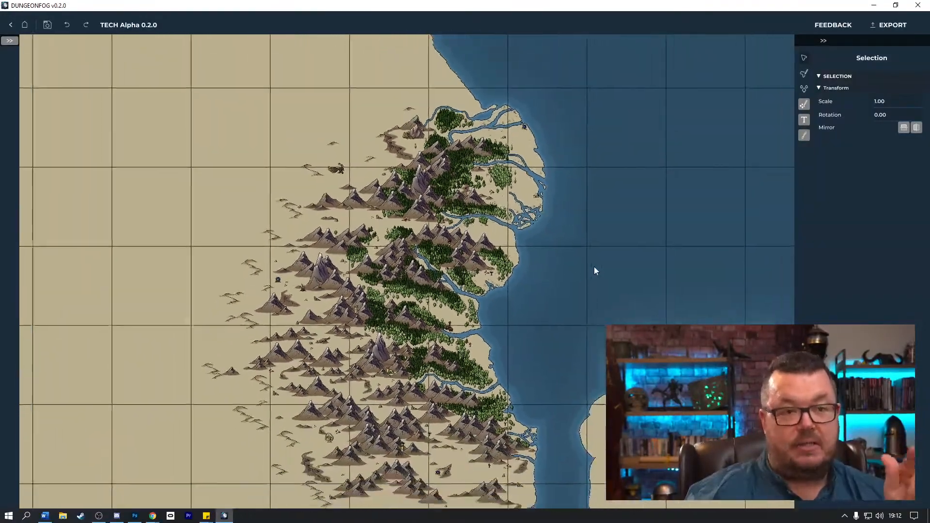
{"action": "scroll", "coordinate": [577, 274], "scroll_direction": "down", "scroll_amount": 4}
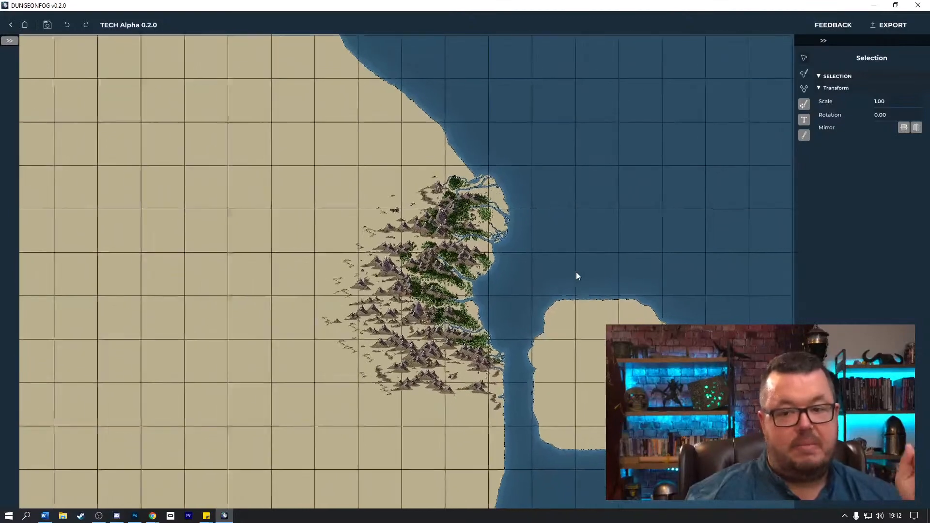
{"action": "scroll", "coordinate": [576, 276], "scroll_direction": "down", "scroll_amount": 4}
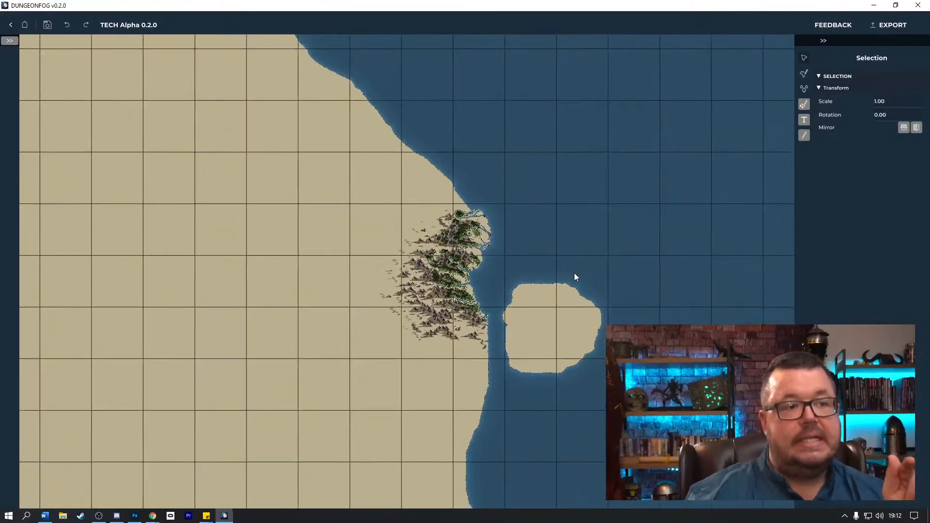
{"action": "scroll", "coordinate": [575, 277], "scroll_direction": "down", "scroll_amount": 4}
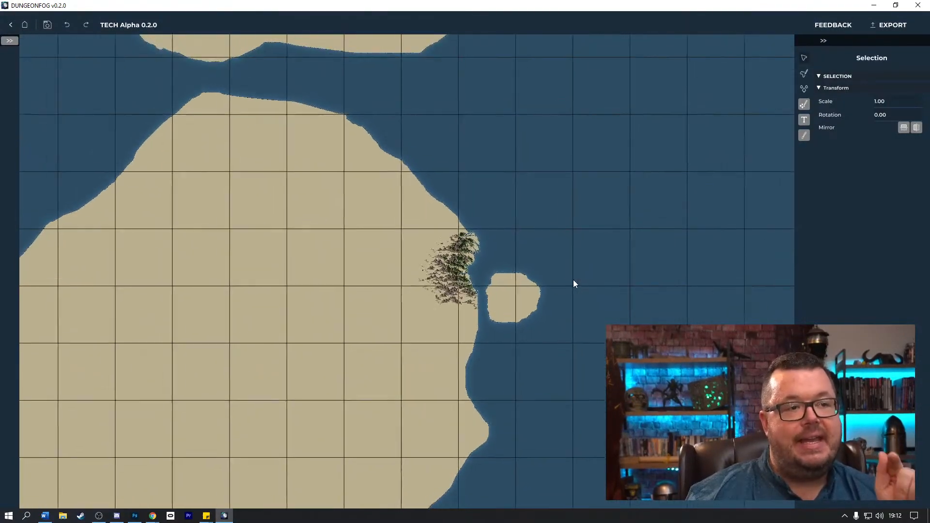
{"action": "scroll", "coordinate": [574, 281], "scroll_direction": "down", "scroll_amount": 4}
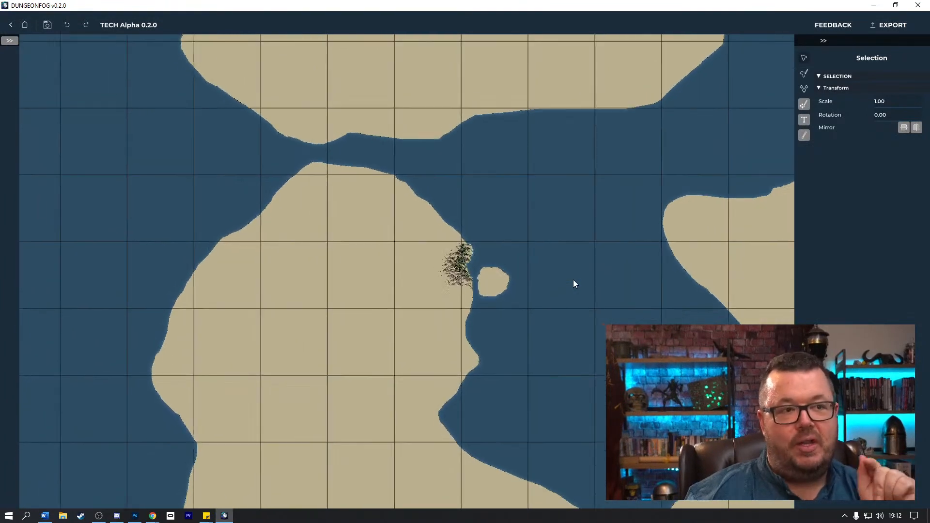
{"action": "scroll", "coordinate": [574, 283], "scroll_direction": "down", "scroll_amount": 5}
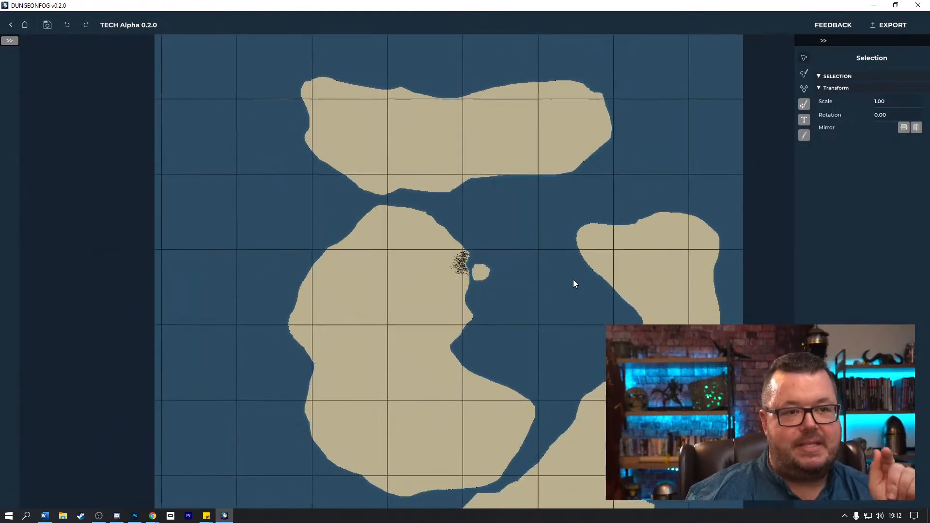
{"action": "scroll", "coordinate": [573, 280], "scroll_direction": "down", "scroll_amount": 1}
{"action": "left_click_drag", "start_coordinate": [552, 295], "coordinate": [518, 243]}
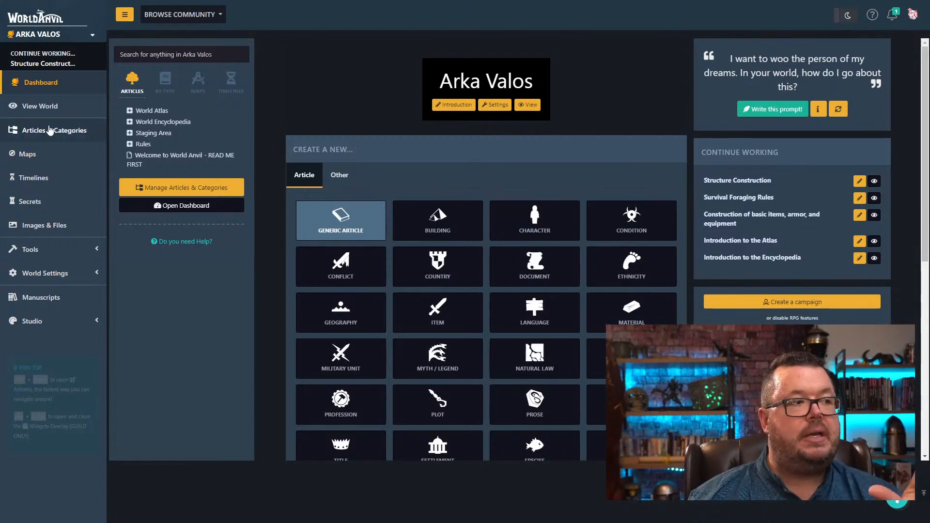
Step: In World Anvil, open the Arka Valos articles and categories, expand World Encyclopedia and list the articles in the Rules category
{"action": "left_click", "coordinate": [50, 130]}
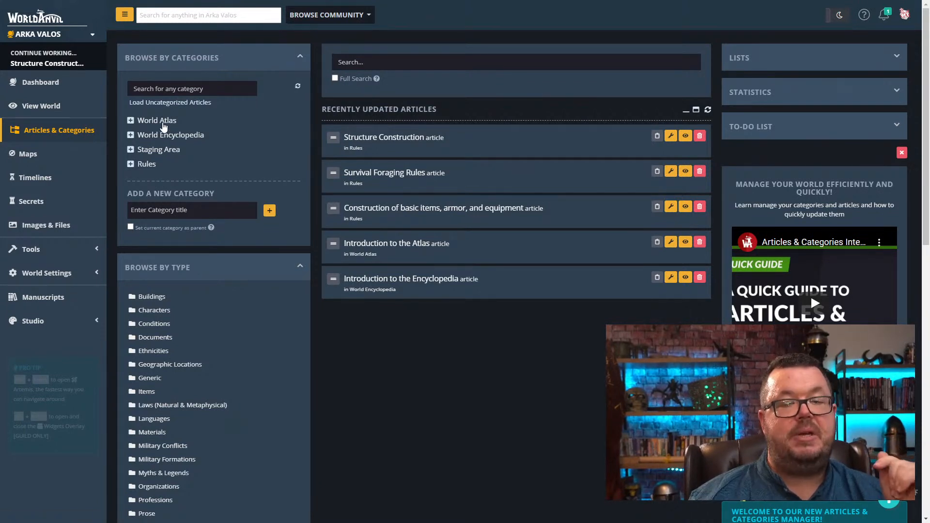
{"action": "left_click", "coordinate": [130, 135]}
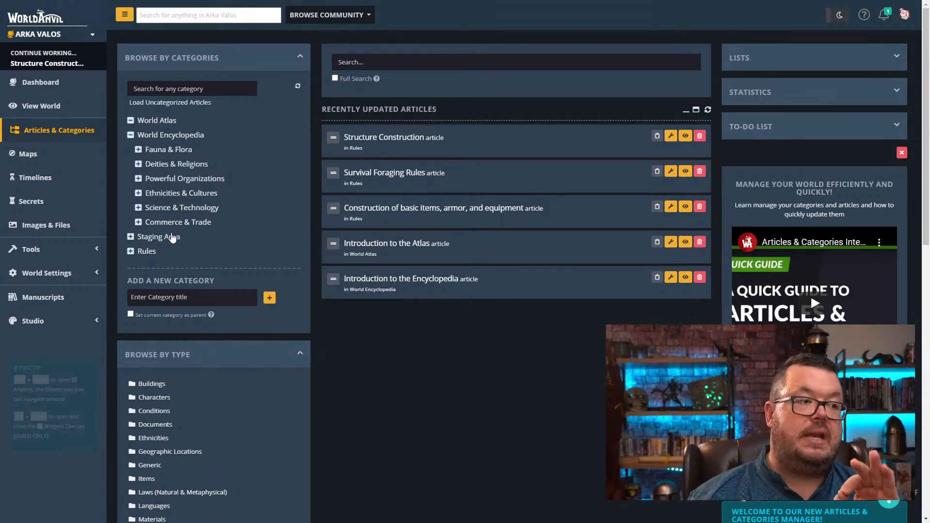
{"action": "left_click", "coordinate": [148, 251]}
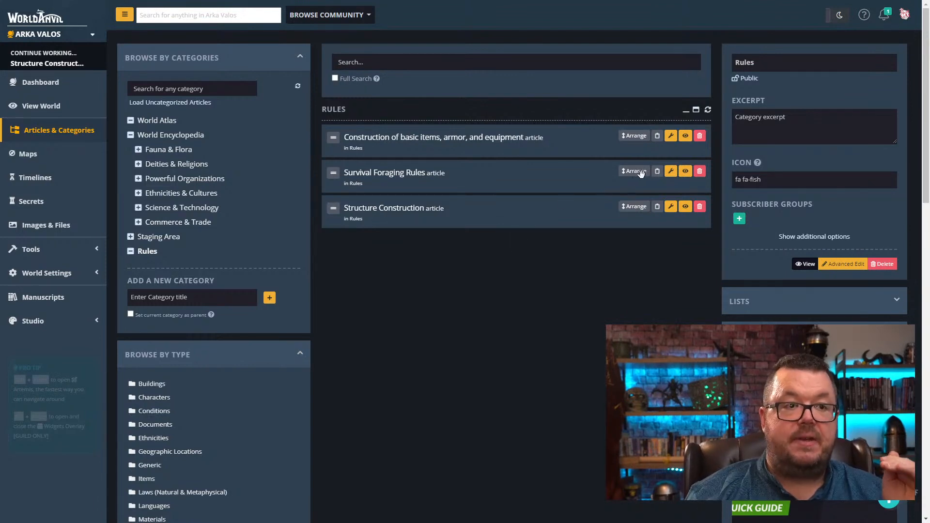
Step: View the Survival Foraging Rules article, enlarged to 150%, and read its Survival Foraging Result table
{"action": "left_click", "coordinate": [684, 172]}
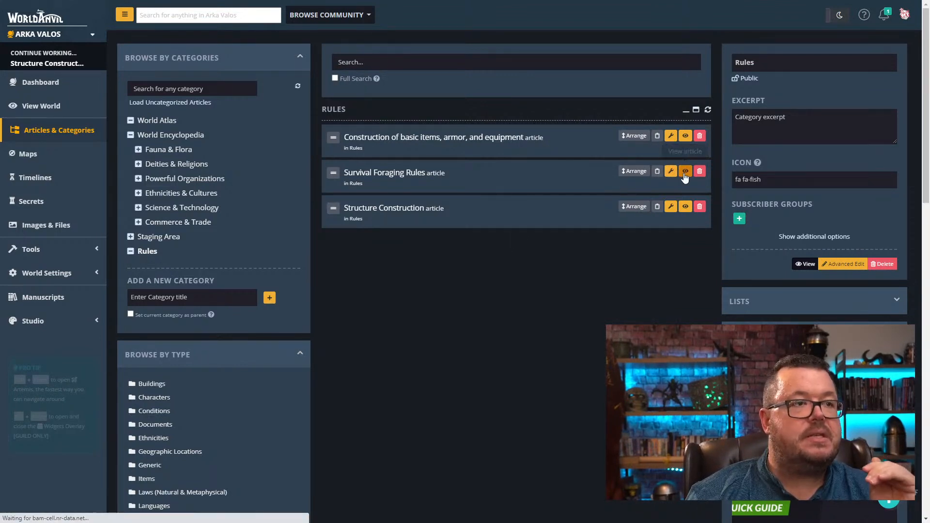
{"action": "scroll", "coordinate": [614, 214], "scroll_direction": "down", "scroll_amount": 4}
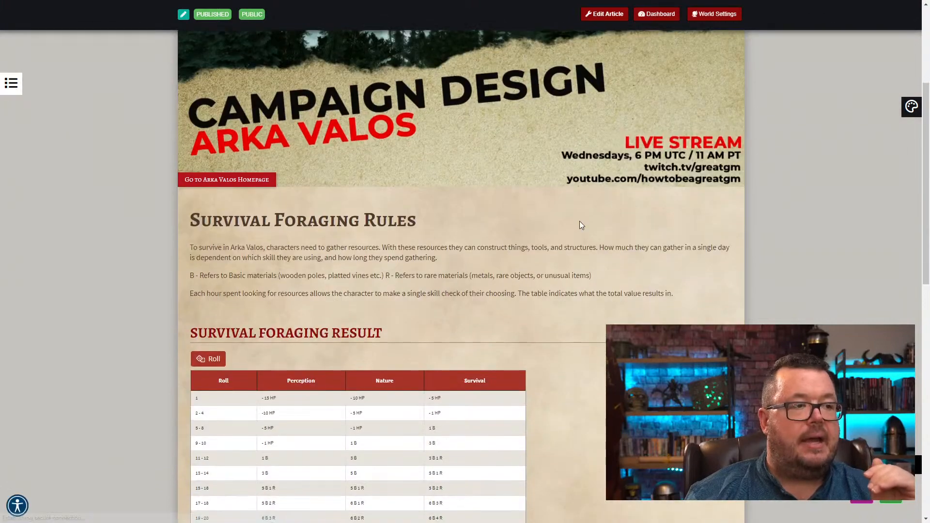
{"action": "scroll", "coordinate": [466, 227], "scroll_direction": "down", "scroll_amount": 4}
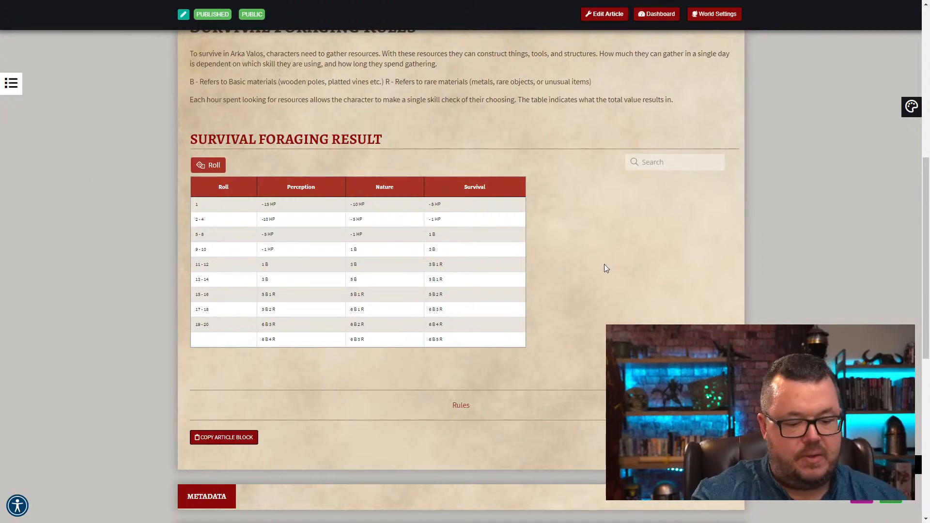
{"action": "key", "text": "ctrl+plus"}
{"action": "key", "text": "ctrl+plus"}
{"action": "key", "text": "ctrl+plus"}
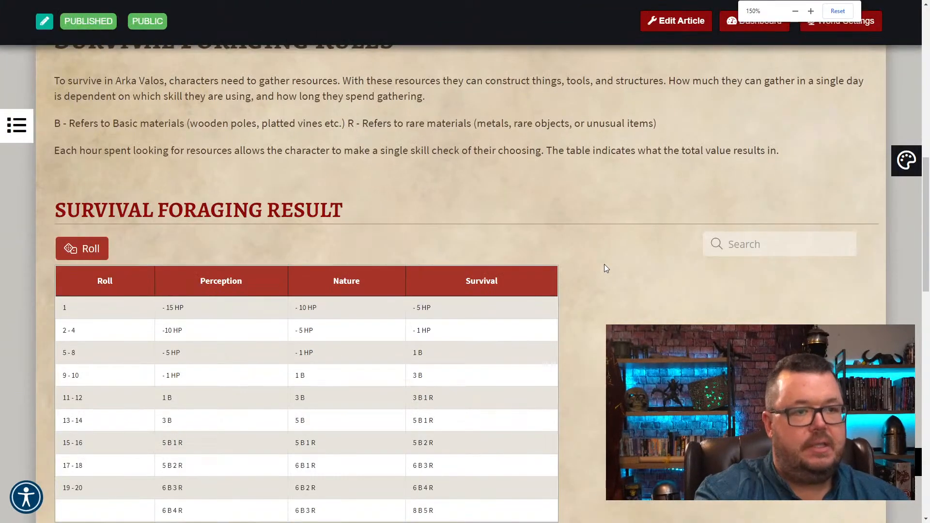
{"action": "scroll", "coordinate": [644, 270], "scroll_direction": "down", "scroll_amount": 3}
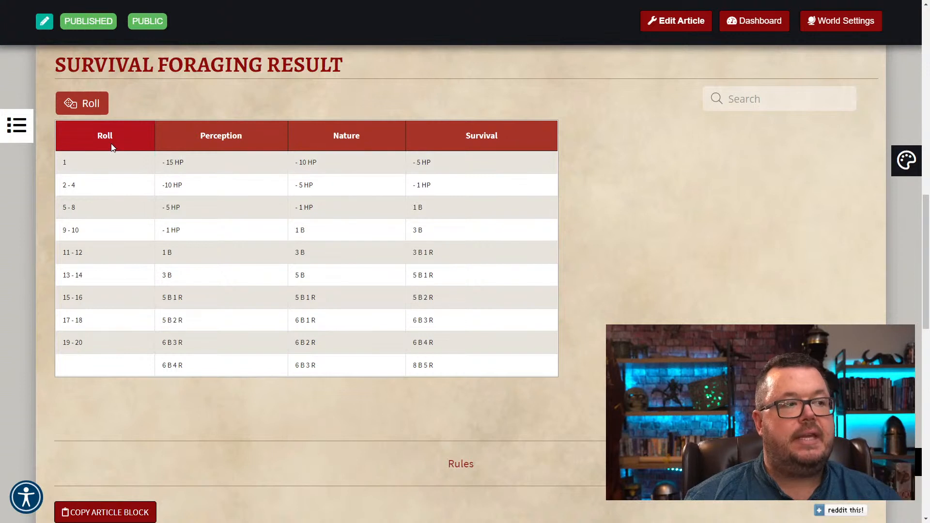
Step: Roll on the Survival Foraging Result table, highlight the 15 - 16 row, and review the foraging rules text with the table
{"action": "left_click", "coordinate": [94, 110]}
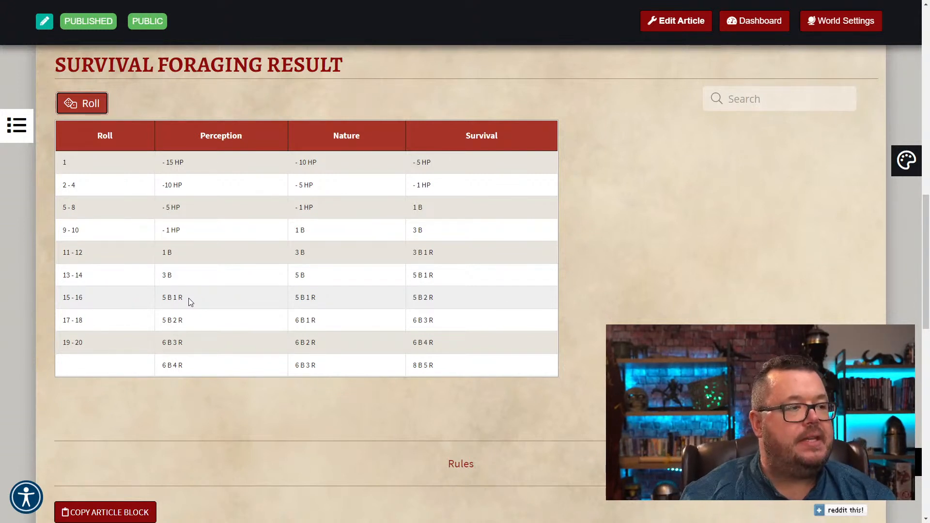
{"action": "left_click", "coordinate": [188, 297]}
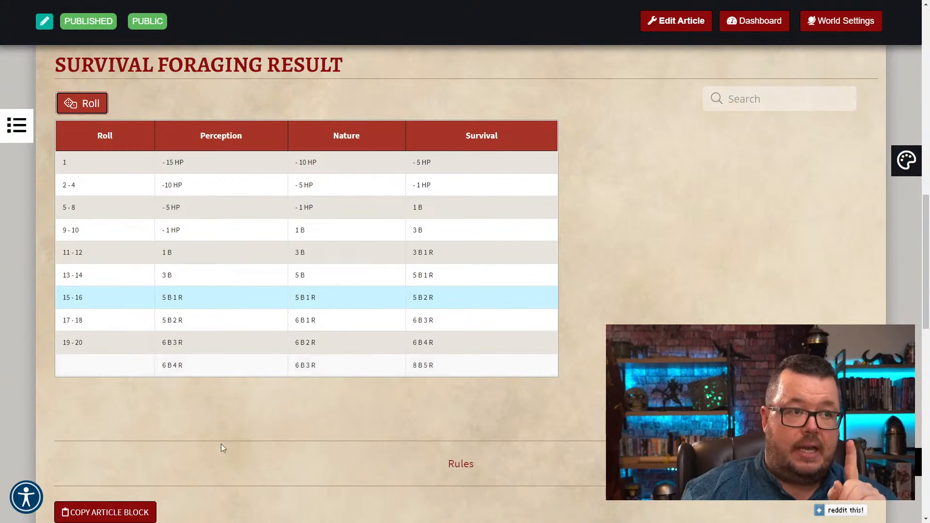
{"action": "scroll", "coordinate": [320, 420], "scroll_direction": "up", "scroll_amount": 4}
{"action": "scroll", "coordinate": [320, 420], "scroll_direction": "up", "scroll_amount": 2}
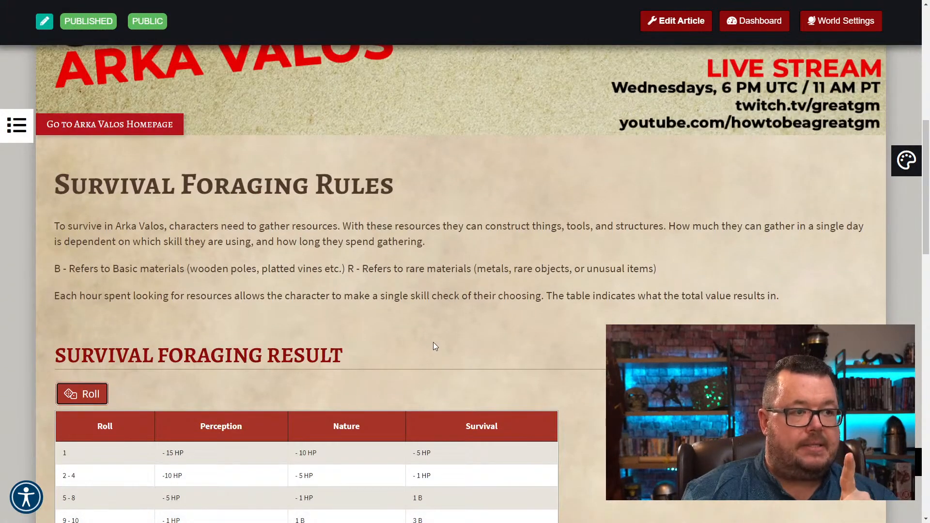
{"action": "scroll", "coordinate": [434, 344], "scroll_direction": "down", "scroll_amount": 1}
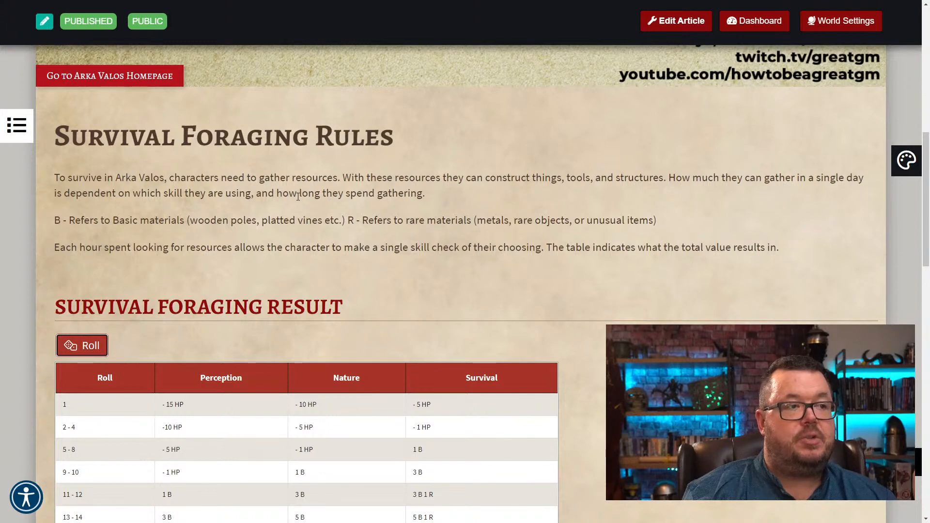
{"action": "scroll", "coordinate": [292, 200], "scroll_direction": "down", "scroll_amount": 3}
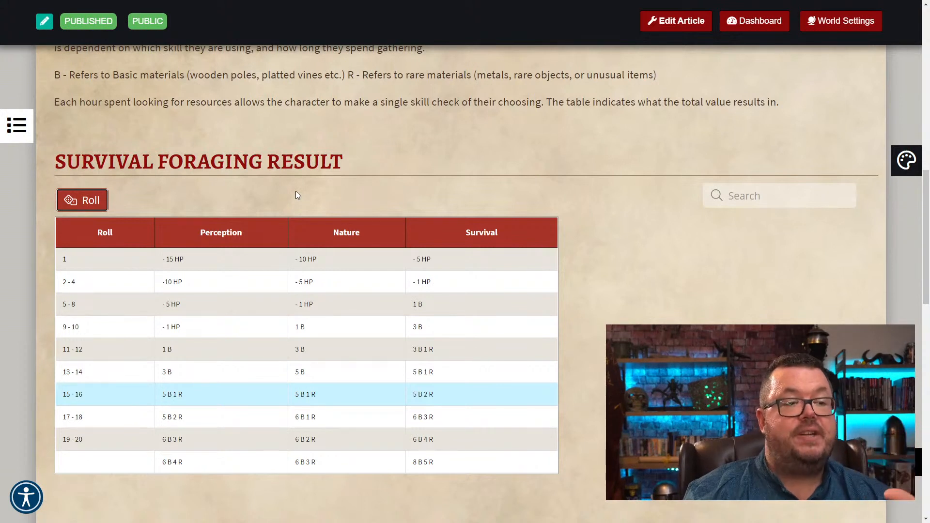
{"action": "scroll", "coordinate": [315, 365], "scroll_direction": "down", "scroll_amount": 1}
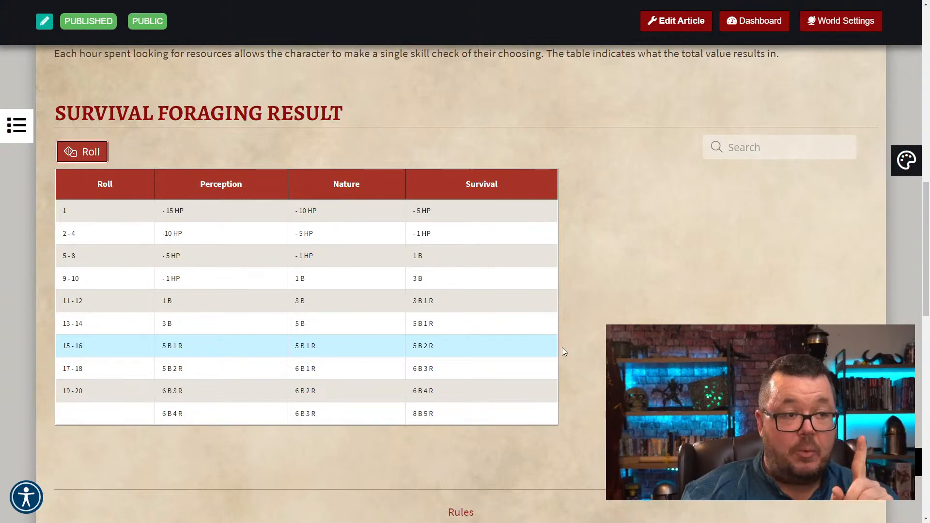
Step: Return to the article list and view the Construction of basic items, armor, and equipment article at its cost table
{"action": "key", "text": "alt+Left"}
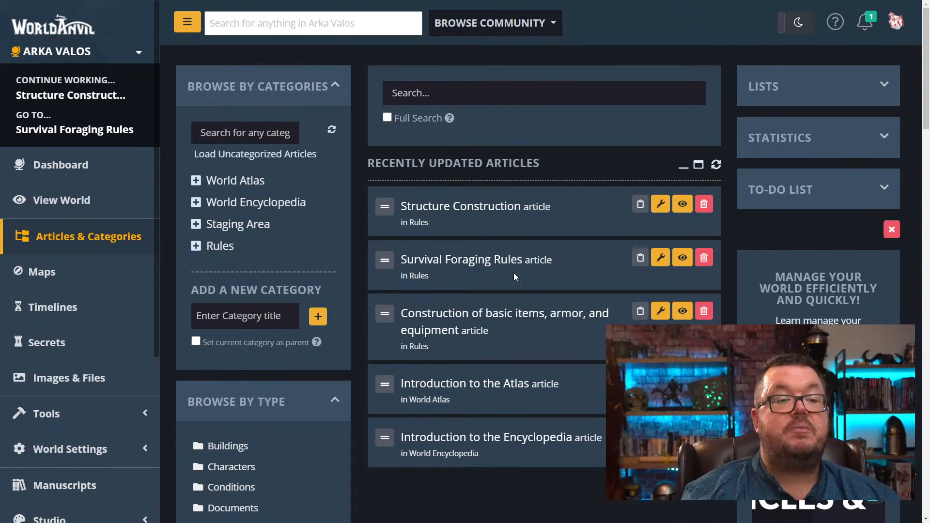
{"action": "left_click", "coordinate": [683, 311]}
{"action": "scroll", "coordinate": [540, 256], "scroll_direction": "down", "scroll_amount": 5}
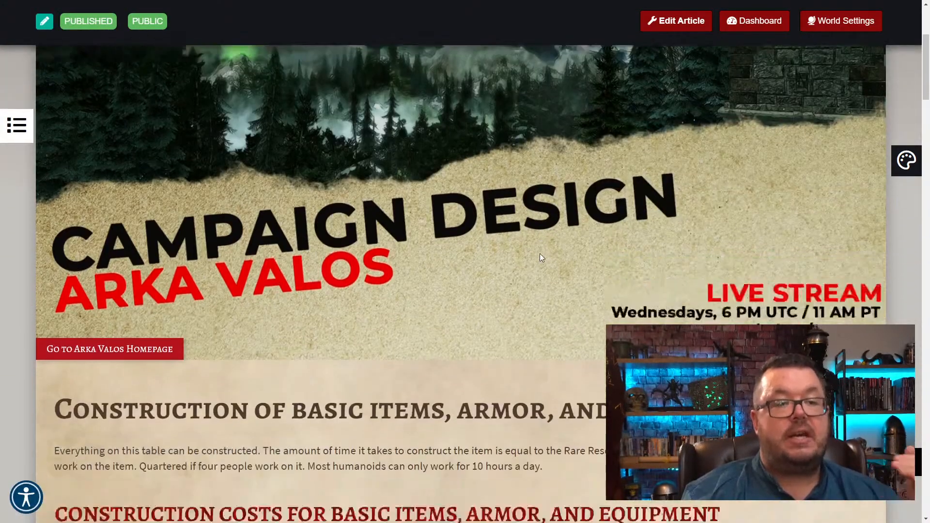
{"action": "scroll", "coordinate": [541, 257], "scroll_direction": "down", "scroll_amount": 5}
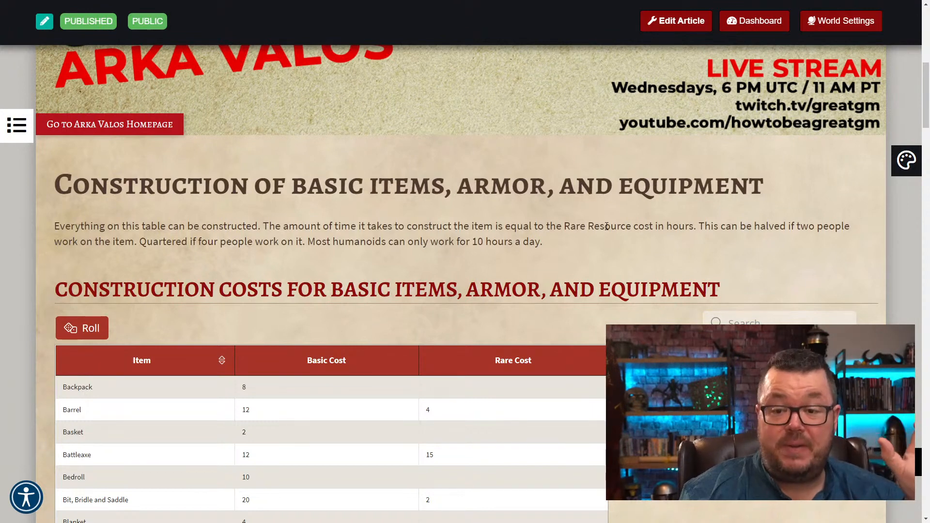
{"action": "scroll", "coordinate": [607, 226], "scroll_direction": "down", "scroll_amount": 4}
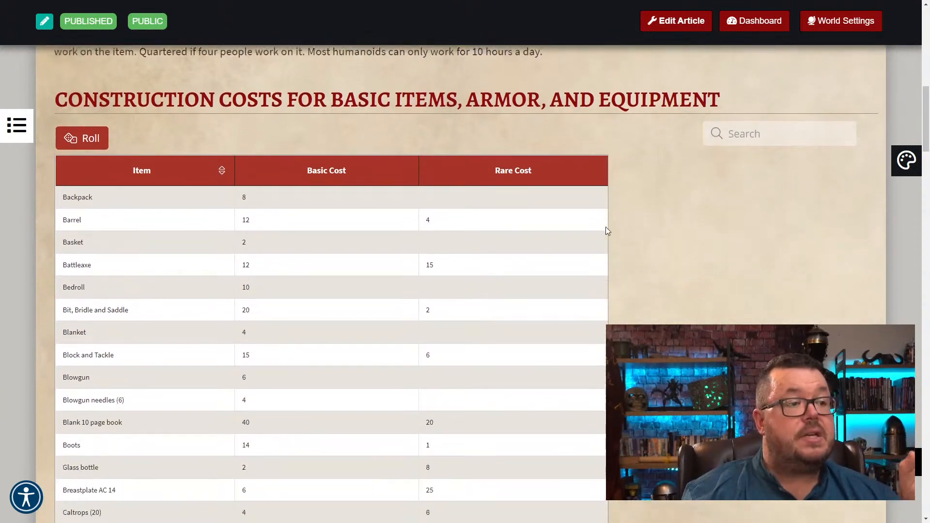
Step: Examine the basic and rare costs of all items in the construction costs table, returning to its first entries
{"action": "scroll", "coordinate": [607, 228], "scroll_direction": "down", "scroll_amount": 12}
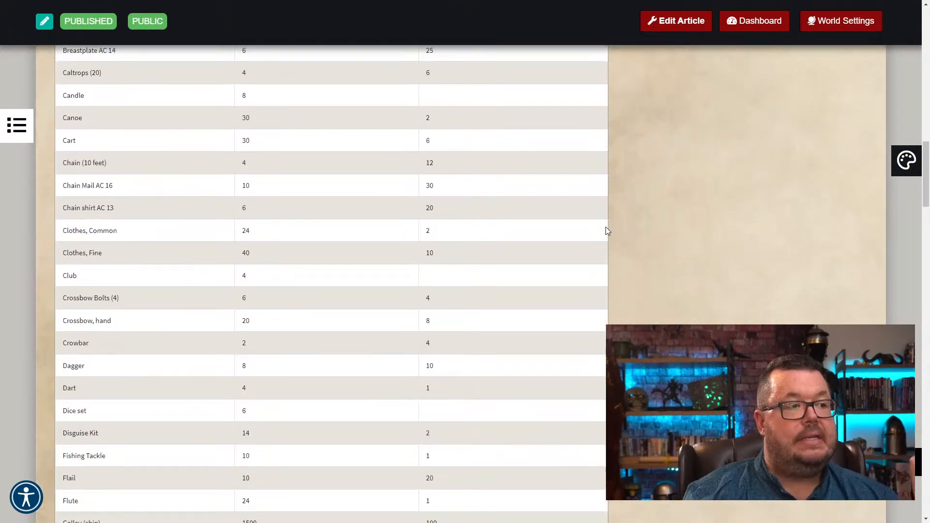
{"action": "scroll", "coordinate": [606, 228], "scroll_direction": "down", "scroll_amount": 13}
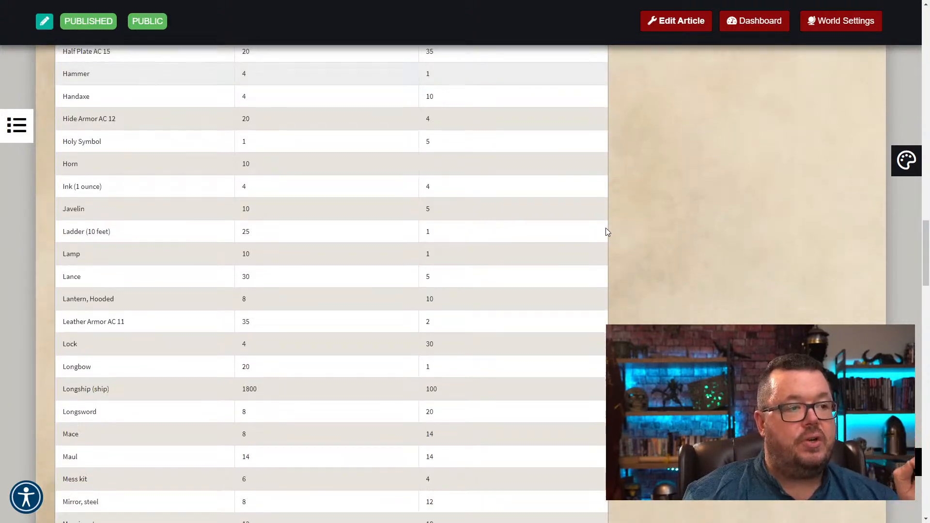
{"action": "scroll", "coordinate": [605, 228], "scroll_direction": "down", "scroll_amount": 13}
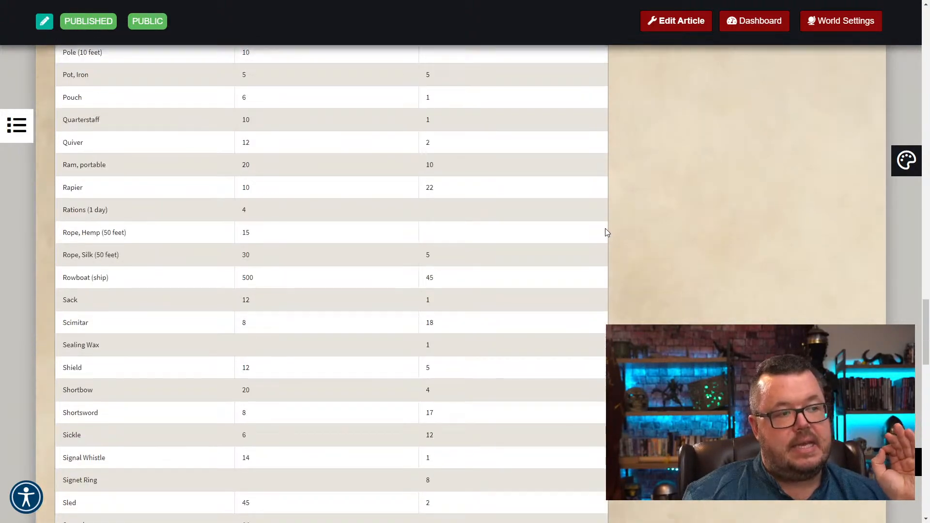
{"action": "scroll", "coordinate": [605, 228], "scroll_direction": "down", "scroll_amount": 7}
{"action": "scroll", "coordinate": [606, 228], "scroll_direction": "up", "scroll_amount": 8}
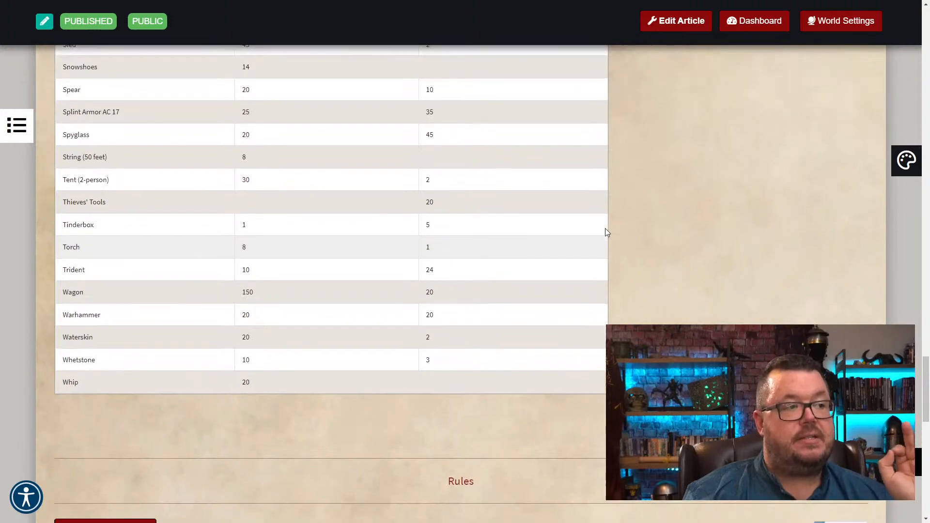
{"action": "scroll", "coordinate": [605, 228], "scroll_direction": "up", "scroll_amount": 19}
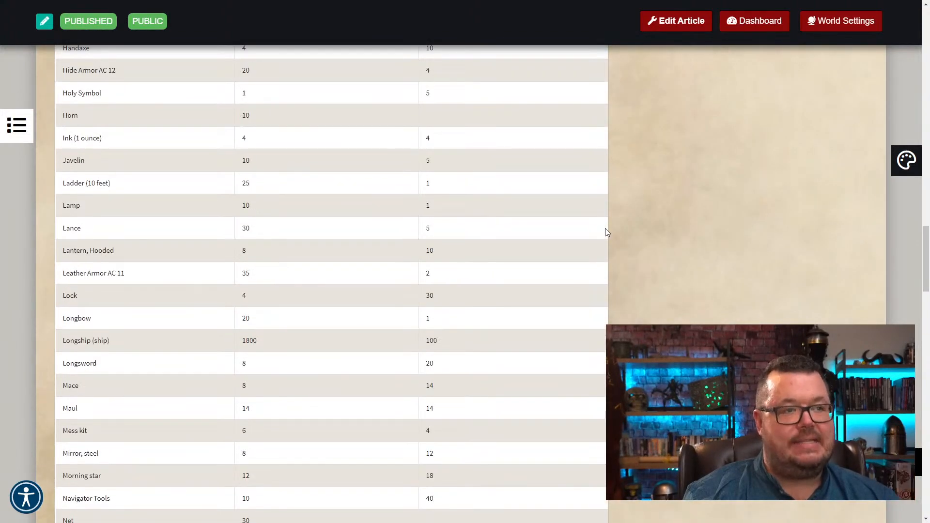
{"action": "scroll", "coordinate": [606, 228], "scroll_direction": "up", "scroll_amount": 18}
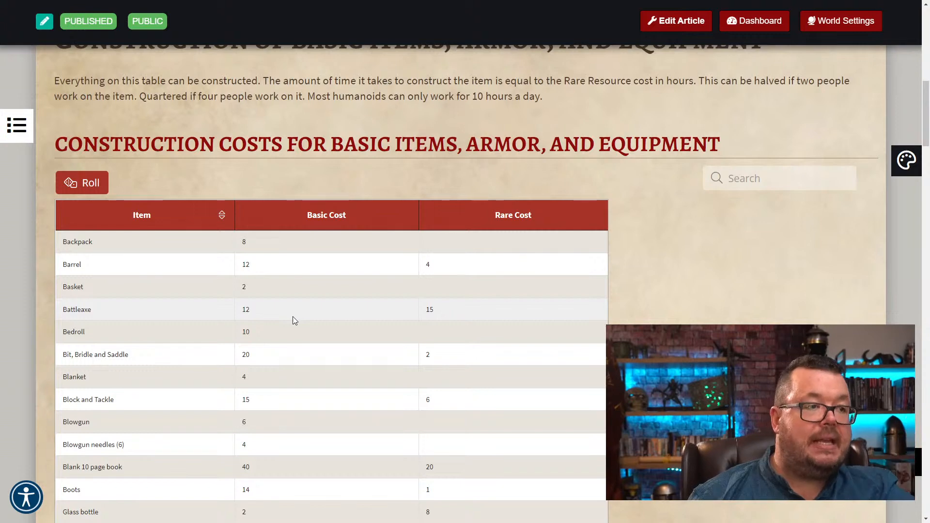
{"action": "scroll", "coordinate": [298, 315], "scroll_direction": "down", "scroll_amount": 4}
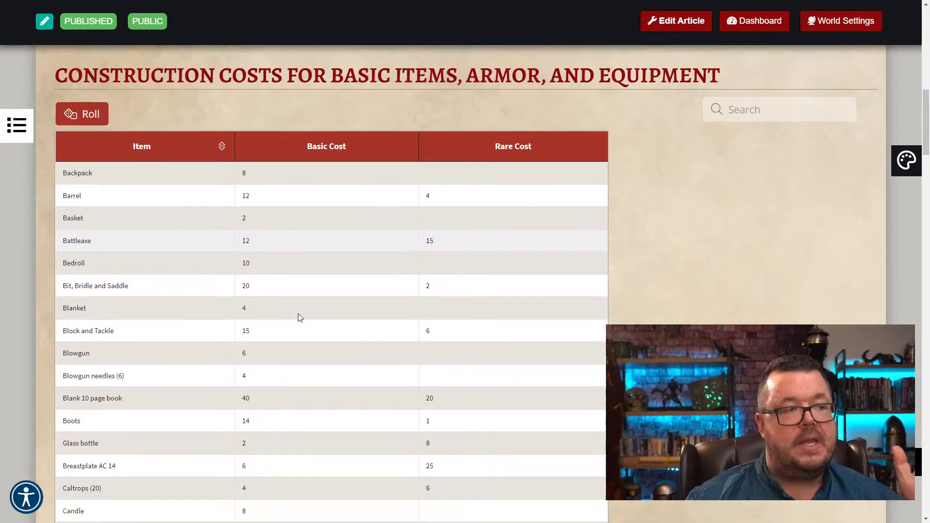
Step: Examine the basic and rare costs in the construction costs table through to its final entry, Whip
{"action": "scroll", "coordinate": [299, 317], "scroll_direction": "down", "scroll_amount": 6}
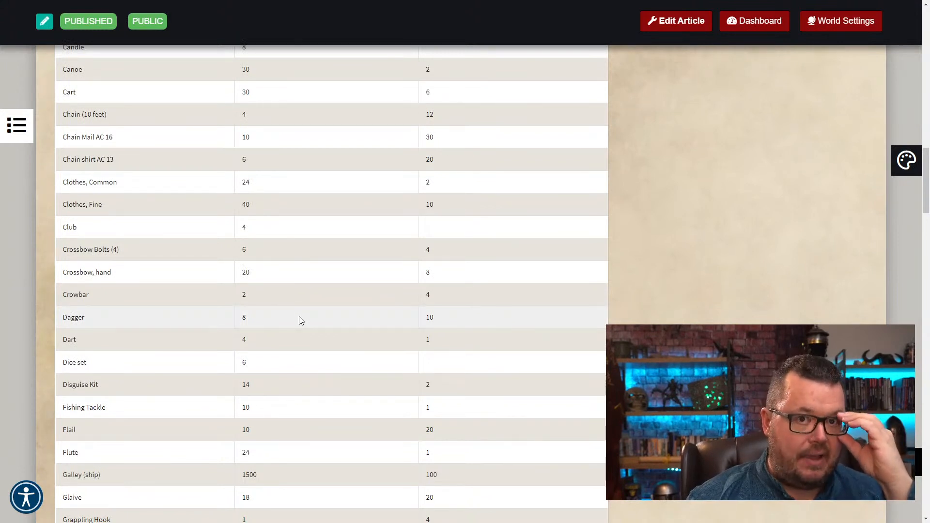
{"action": "scroll", "coordinate": [315, 316], "scroll_direction": "down", "scroll_amount": 3}
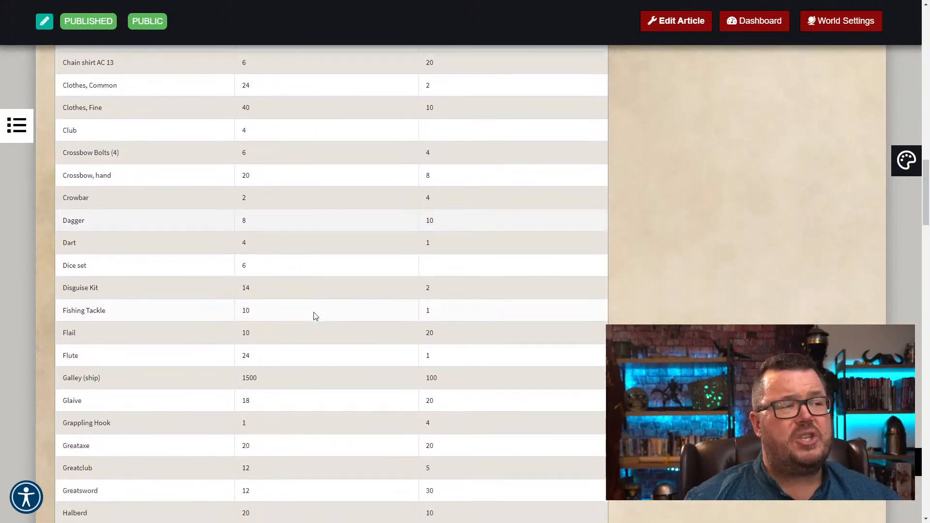
{"action": "scroll", "coordinate": [315, 316], "scroll_direction": "down", "scroll_amount": 2}
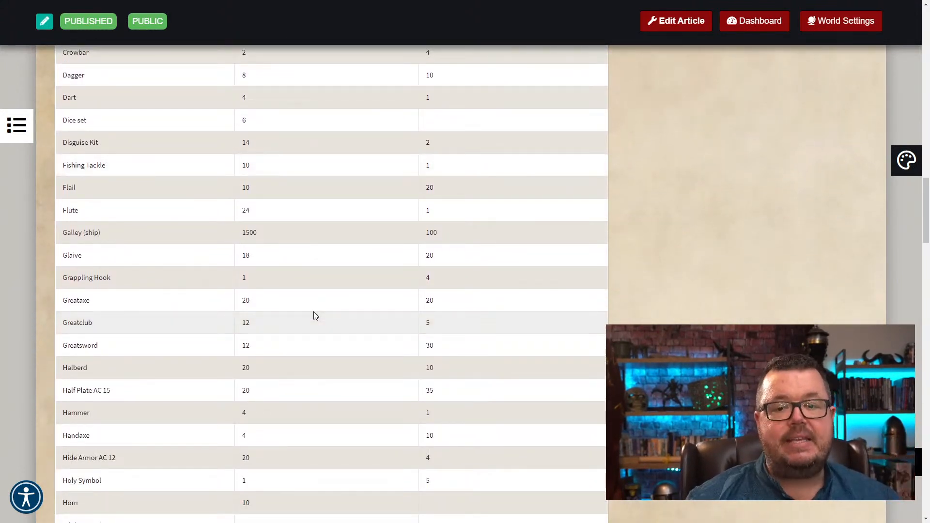
{"action": "scroll", "coordinate": [313, 313], "scroll_direction": "down", "scroll_amount": 6}
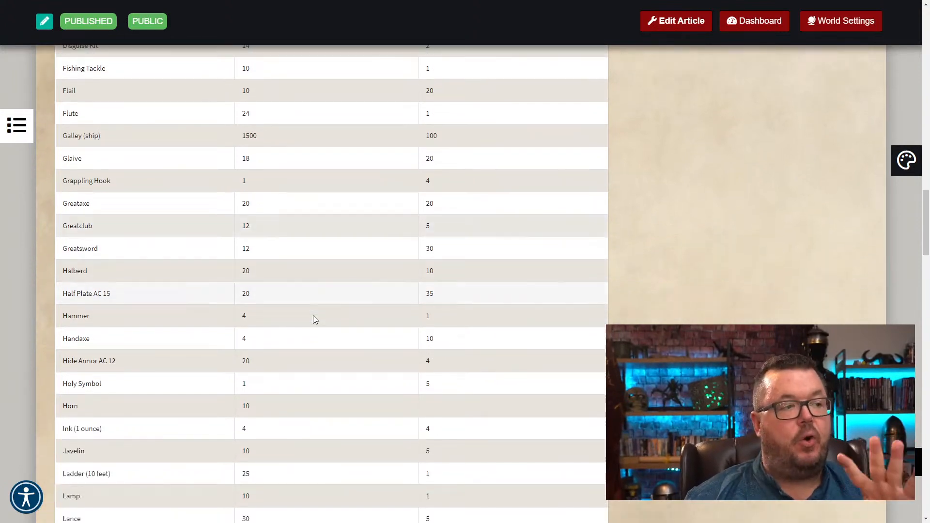
{"action": "scroll", "coordinate": [314, 317], "scroll_direction": "down", "scroll_amount": 8}
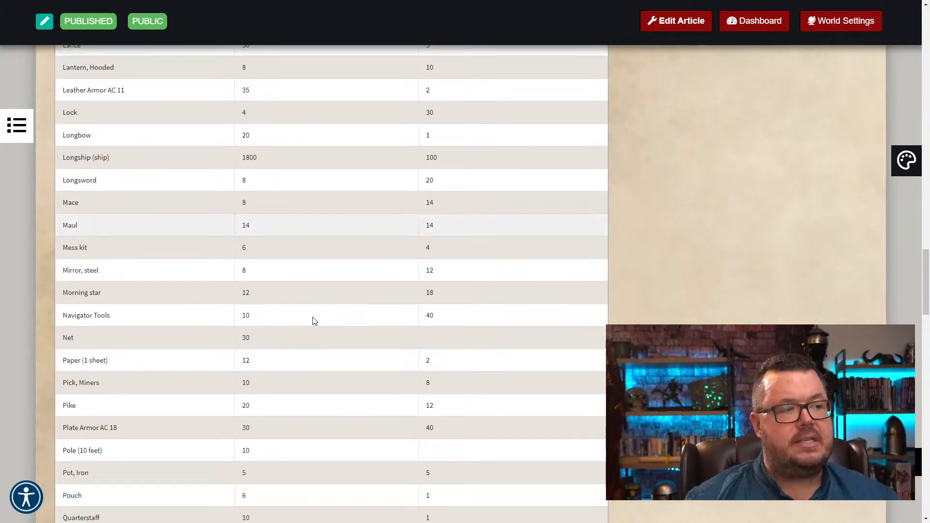
{"action": "scroll", "coordinate": [314, 323], "scroll_direction": "down", "scroll_amount": 3}
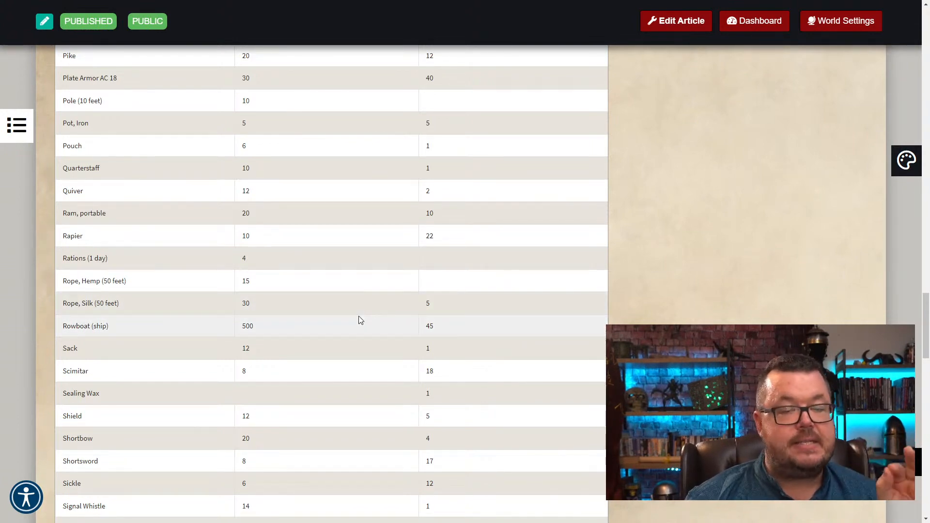
{"action": "scroll", "coordinate": [359, 320], "scroll_direction": "down", "scroll_amount": 7}
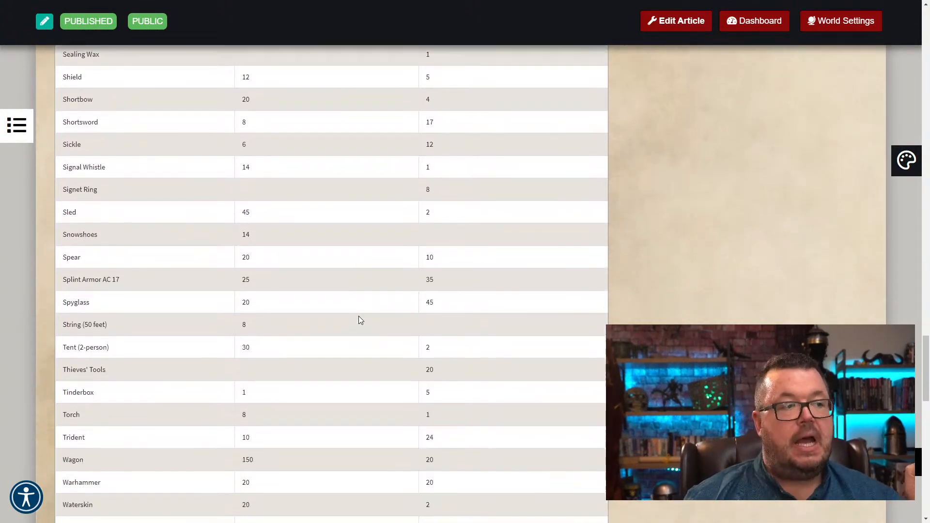
{"action": "scroll", "coordinate": [359, 319], "scroll_direction": "down", "scroll_amount": 3}
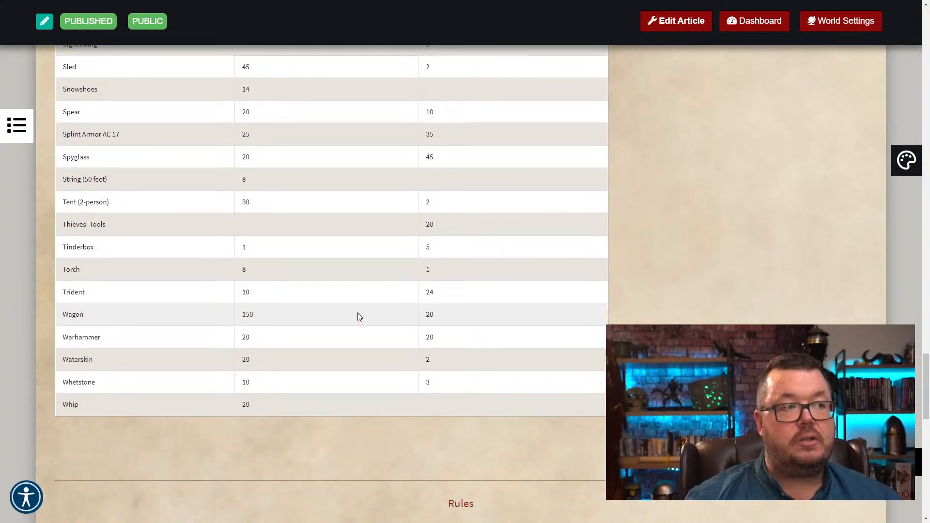
Step: Go back through the construction costs table to the article's introduction on how long items take to construct
{"action": "scroll", "coordinate": [359, 316], "scroll_direction": "up", "scroll_amount": 1}
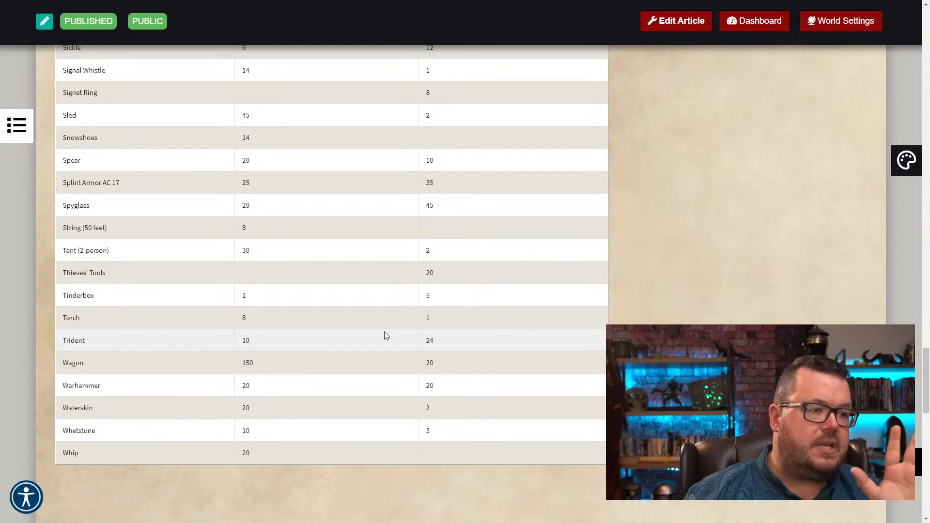
{"action": "scroll", "coordinate": [384, 334], "scroll_direction": "up", "scroll_amount": 10}
{"action": "scroll", "coordinate": [387, 335], "scroll_direction": "up", "scroll_amount": 20}
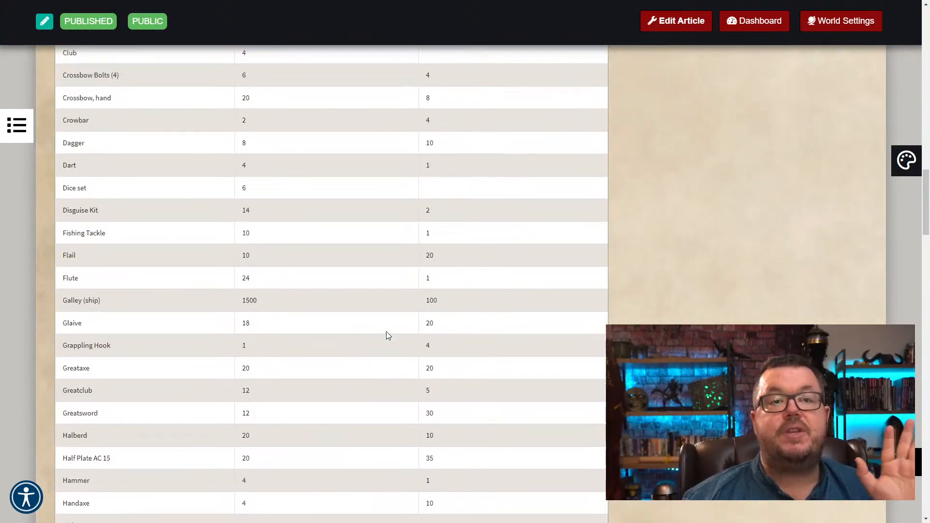
{"action": "scroll", "coordinate": [406, 321], "scroll_direction": "down", "scroll_amount": 5}
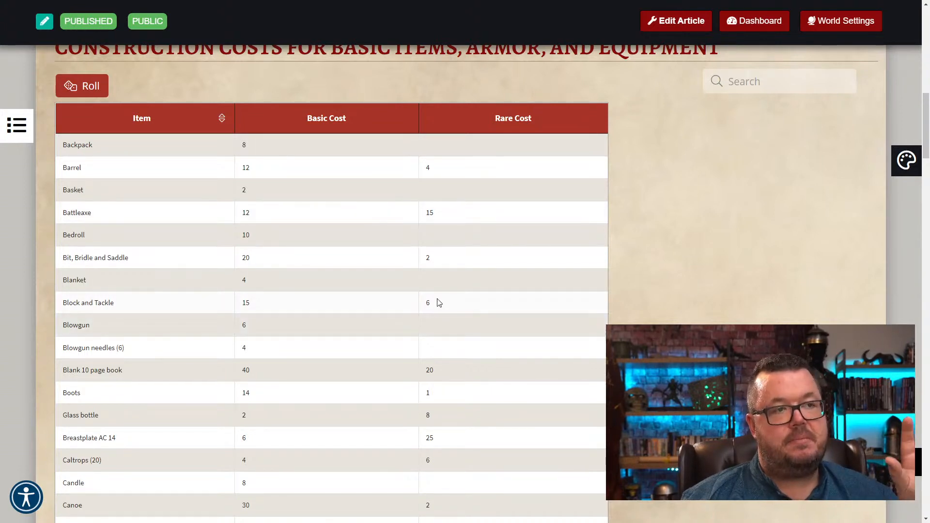
{"action": "scroll", "coordinate": [714, 296], "scroll_direction": "up", "scroll_amount": 5}
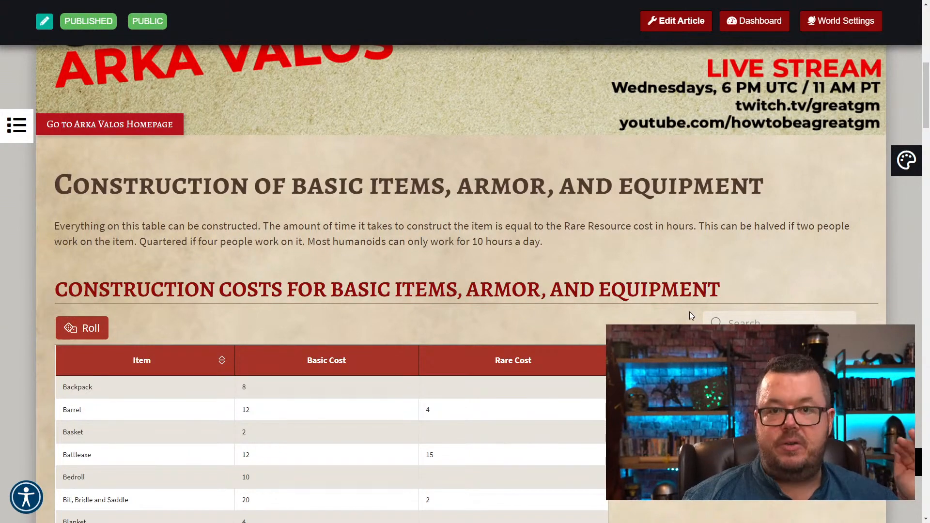
Step: Return to the article list and view the Structure Construction article at its Structures table
{"action": "key", "text": "alt+Left"}
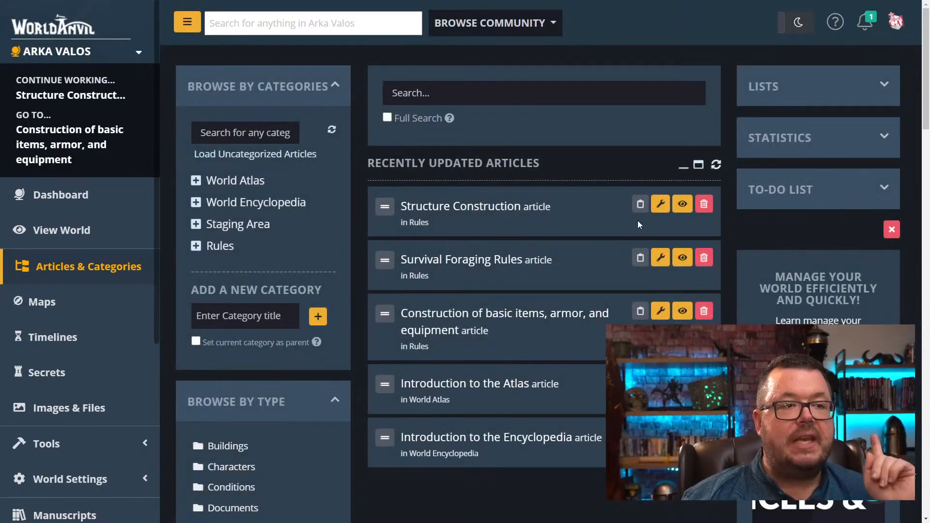
{"action": "left_click", "coordinate": [682, 205]}
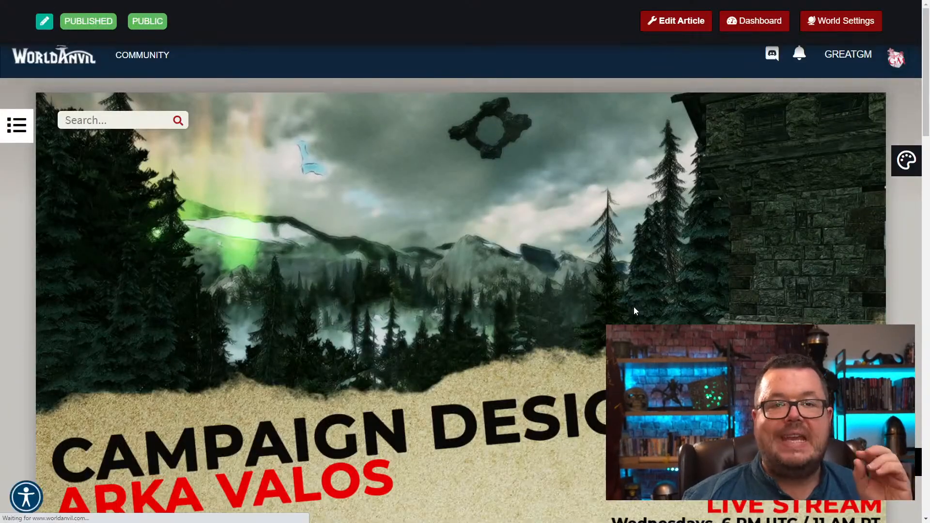
{"action": "scroll", "coordinate": [633, 306], "scroll_direction": "down", "scroll_amount": 15}
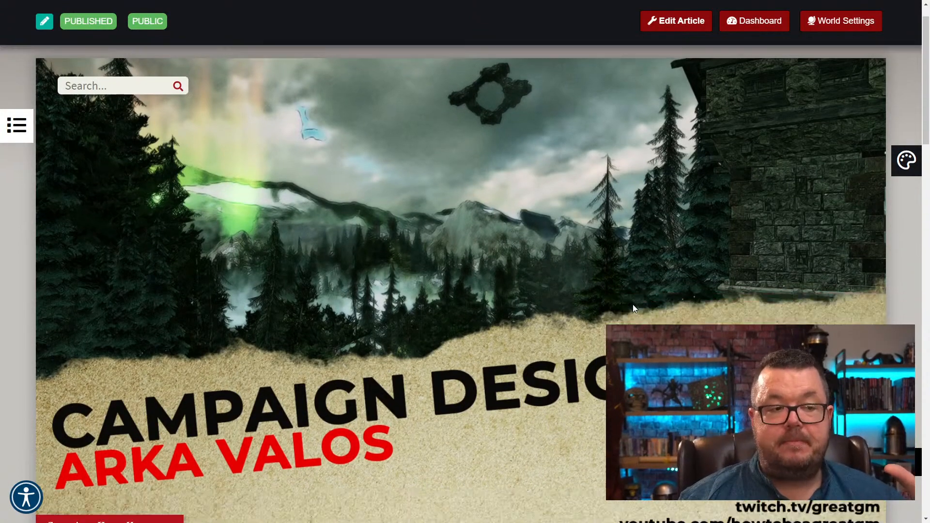
{"action": "scroll", "coordinate": [621, 284], "scroll_direction": "down", "scroll_amount": 3}
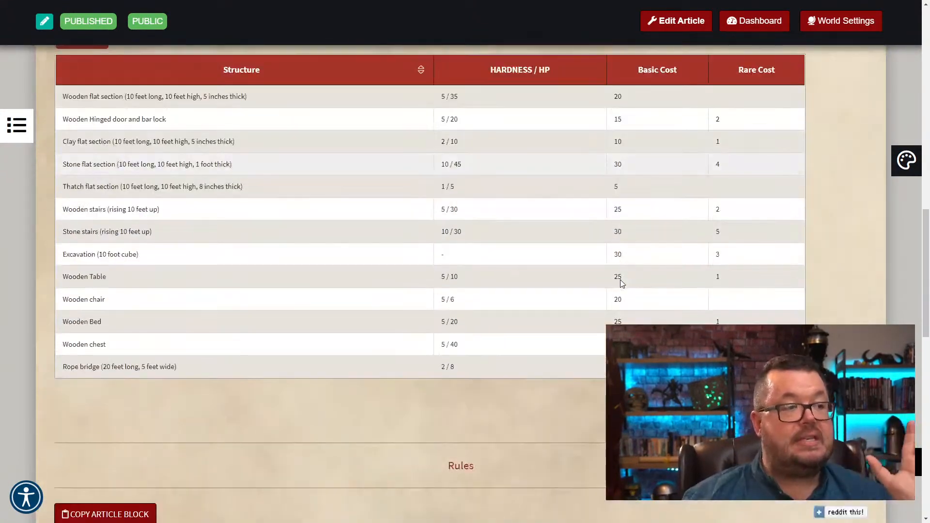
{"action": "scroll", "coordinate": [621, 284], "scroll_direction": "up", "scroll_amount": 4}
{"action": "scroll", "coordinate": [621, 284], "scroll_direction": "up", "scroll_amount": 1}
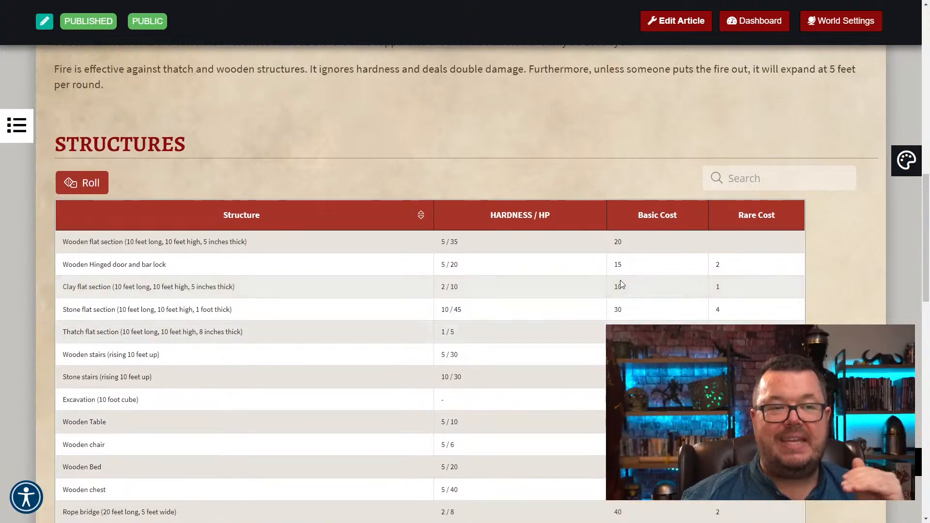
{"action": "scroll", "coordinate": [621, 284], "scroll_direction": "down", "scroll_amount": 1}
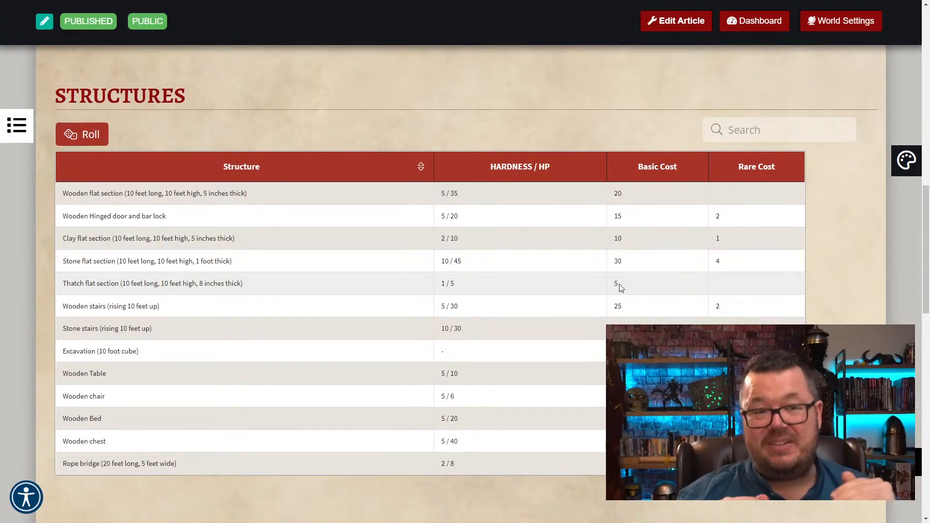
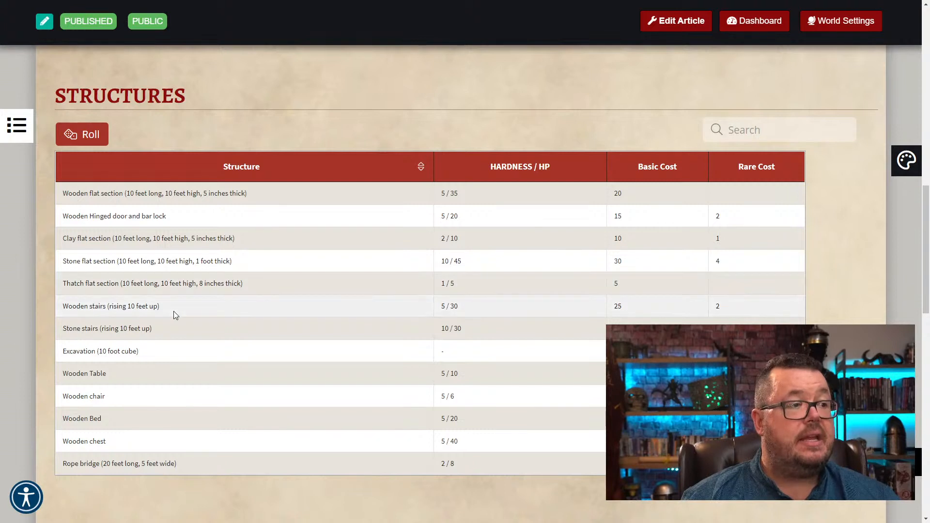
Step: Review the Structures table down to the rope bridge and the article's rules on stacking, floors, and fire
{"action": "scroll", "coordinate": [175, 316], "scroll_direction": "down", "scroll_amount": 1}
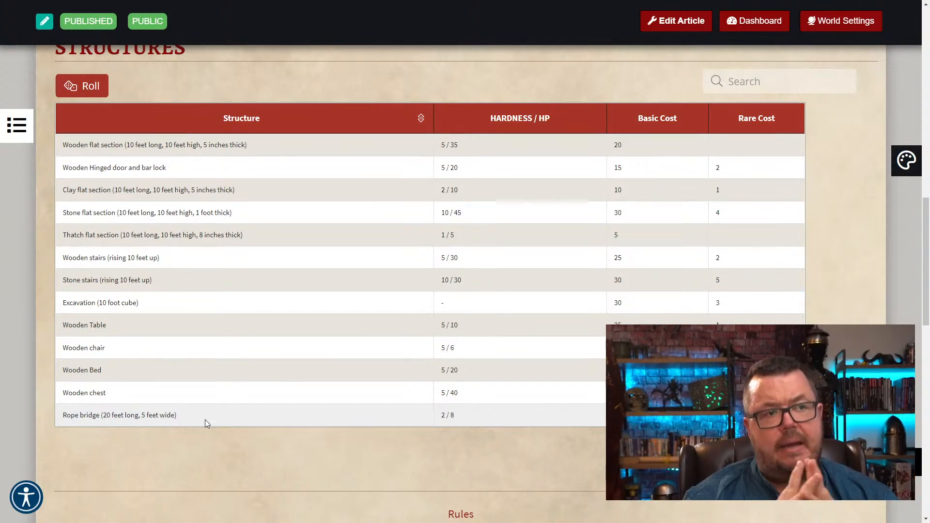
{"action": "scroll", "coordinate": [290, 402], "scroll_direction": "up", "scroll_amount": 10}
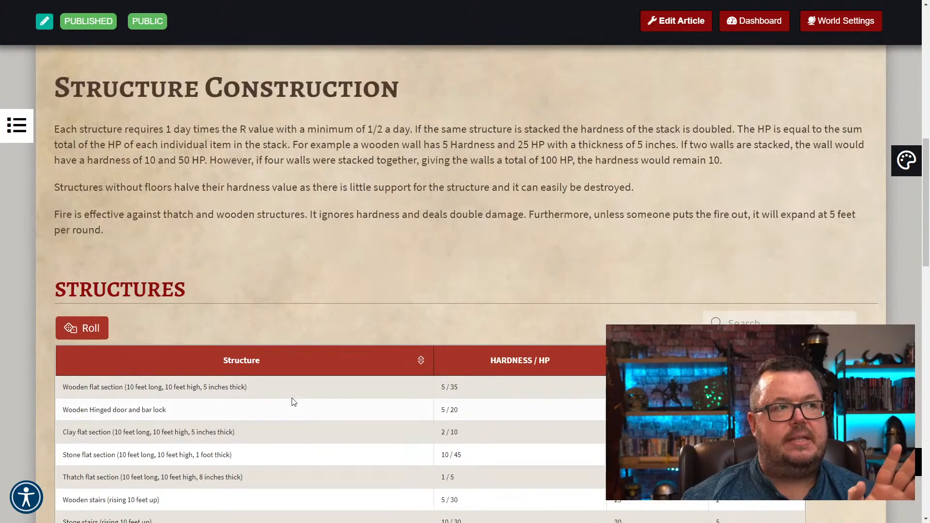
{"action": "scroll", "coordinate": [351, 375], "scroll_direction": "up", "scroll_amount": 6}
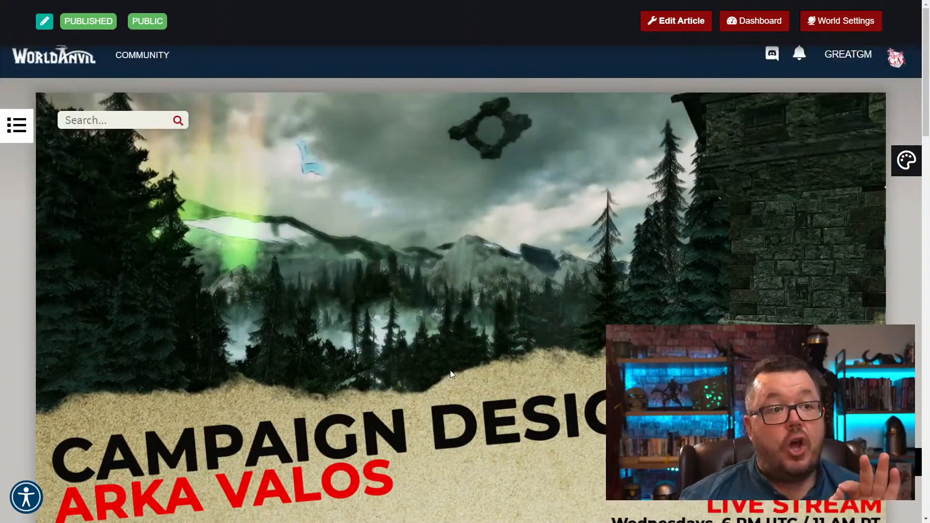
Step: Return to the article list, show the articles in the Rules category, and look through the article types
{"action": "key", "text": "alt+Left"}
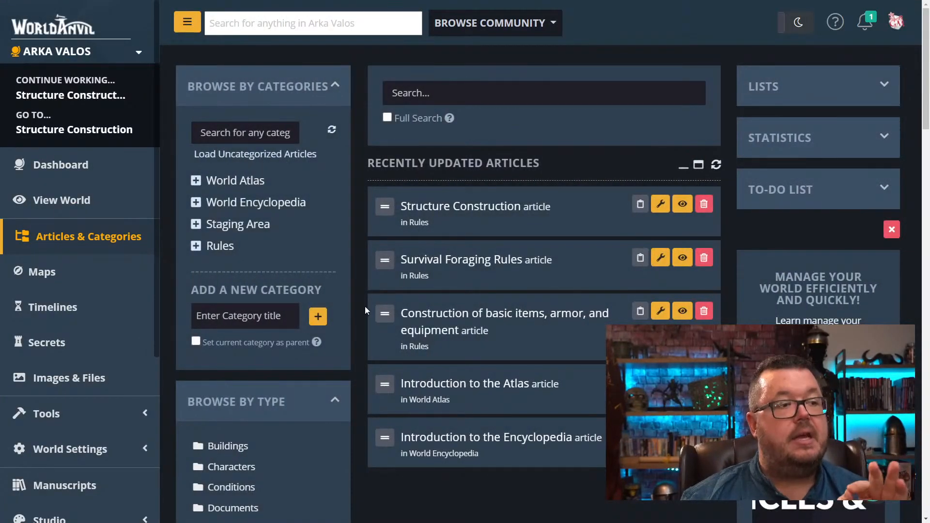
{"action": "left_click", "coordinate": [222, 247]}
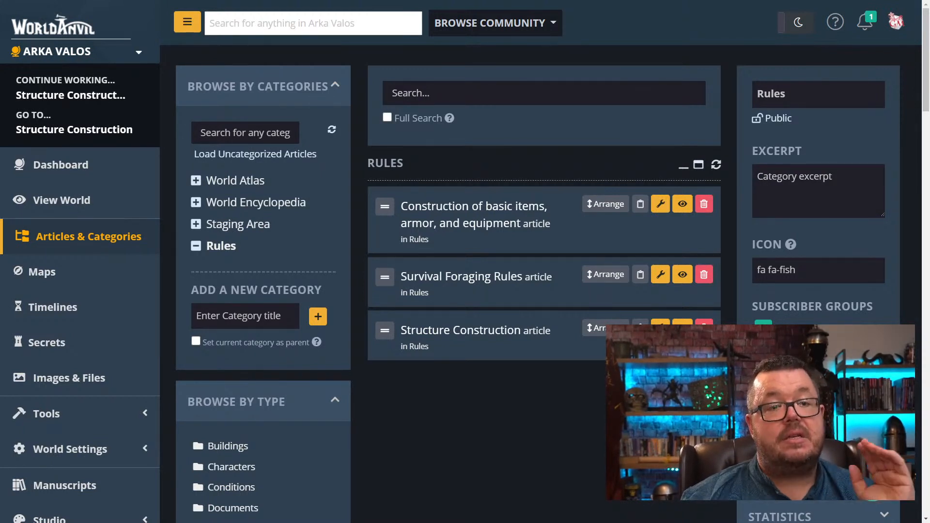
{"action": "scroll", "coordinate": [542, 261], "scroll_direction": "down", "scroll_amount": 4}
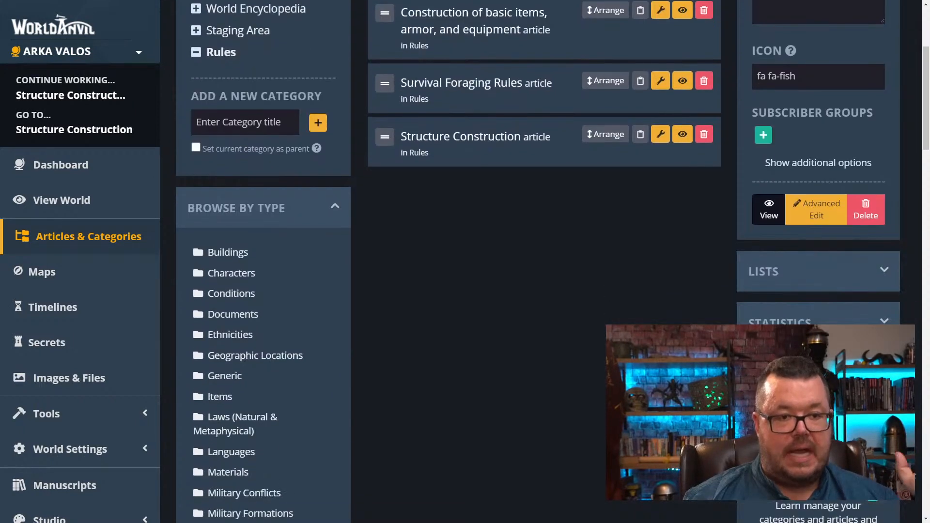
{"action": "scroll", "coordinate": [542, 262], "scroll_direction": "down", "scroll_amount": 5}
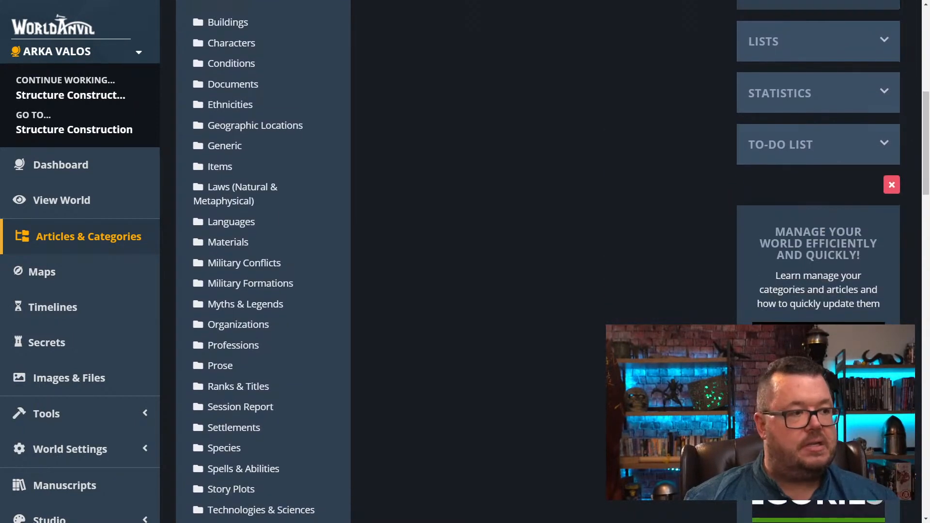
{"action": "scroll", "coordinate": [542, 262], "scroll_direction": "up", "scroll_amount": 9}
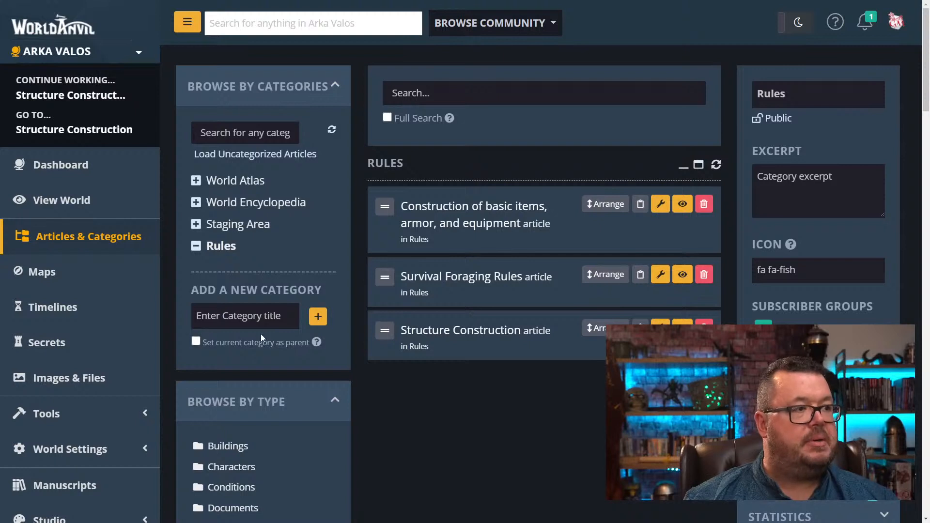
{"action": "scroll", "coordinate": [102, 220], "scroll_direction": "down", "scroll_amount": 4}
{"action": "scroll", "coordinate": [102, 221], "scroll_direction": "up", "scroll_amount": 4}
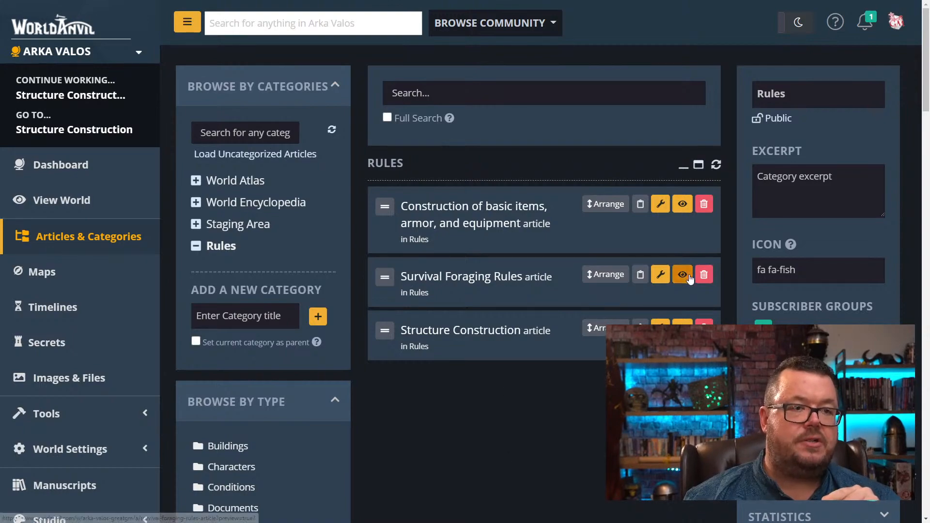
Step: View the Survival Foraging Rules article at its result table, and return to the article list
{"action": "left_click", "coordinate": [682, 274]}
{"action": "scroll", "coordinate": [580, 300], "scroll_direction": "down", "scroll_amount": 12}
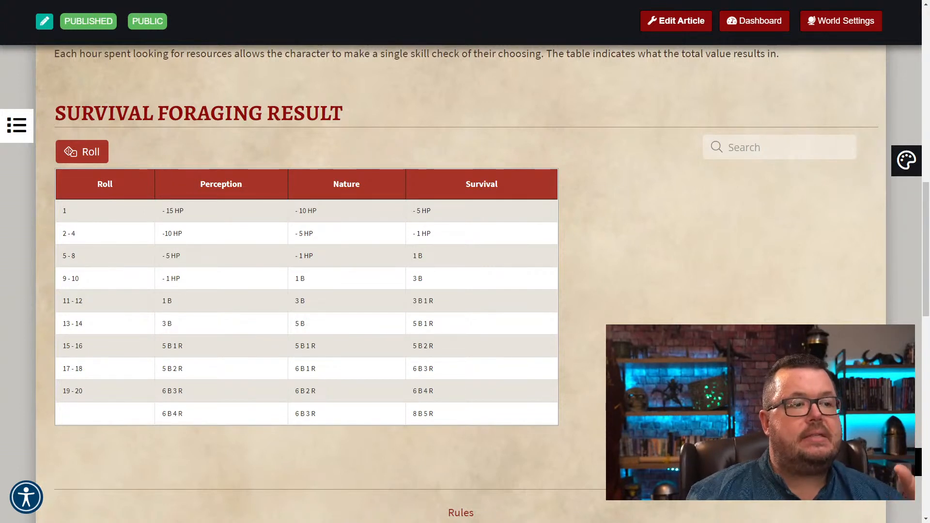
{"action": "key", "text": "alt+Left"}
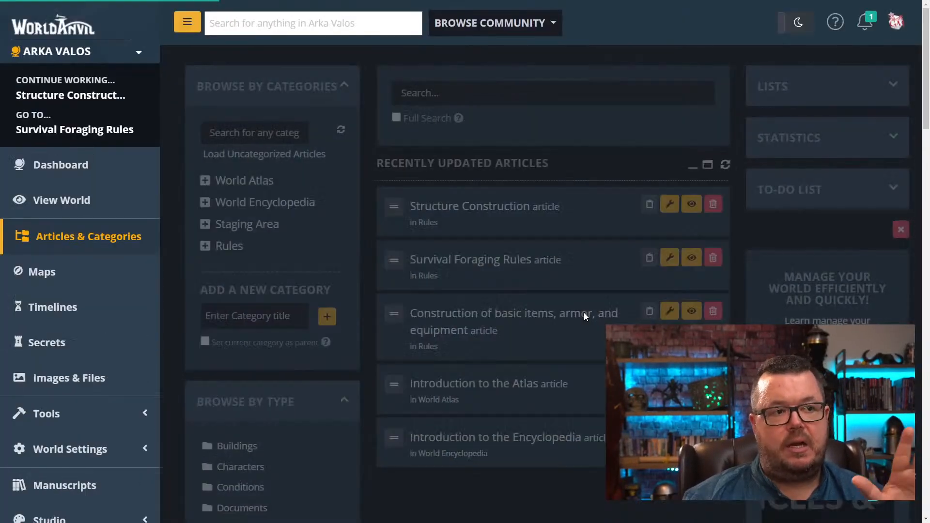
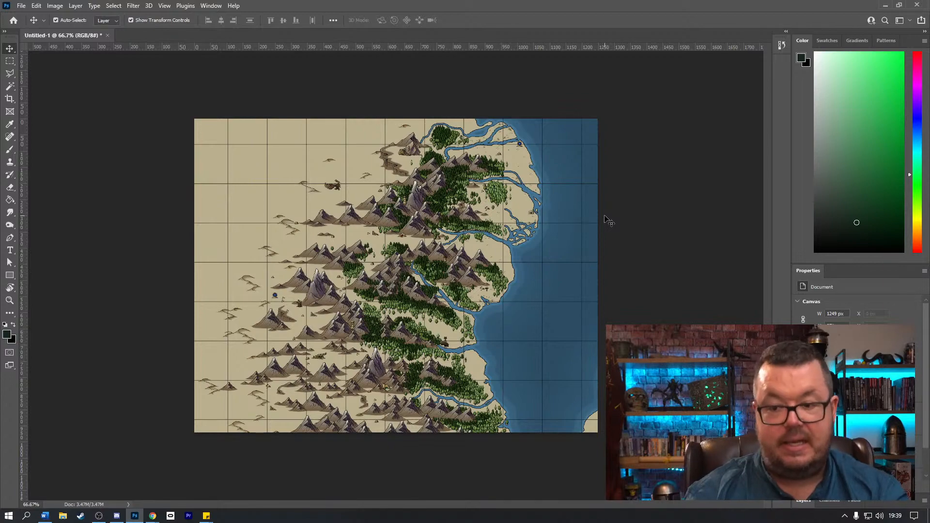
Step: Enlarge the region map in Photoshop to 200% and view its northeastern coast and river mouths
{"action": "key", "text": "ctrl"}
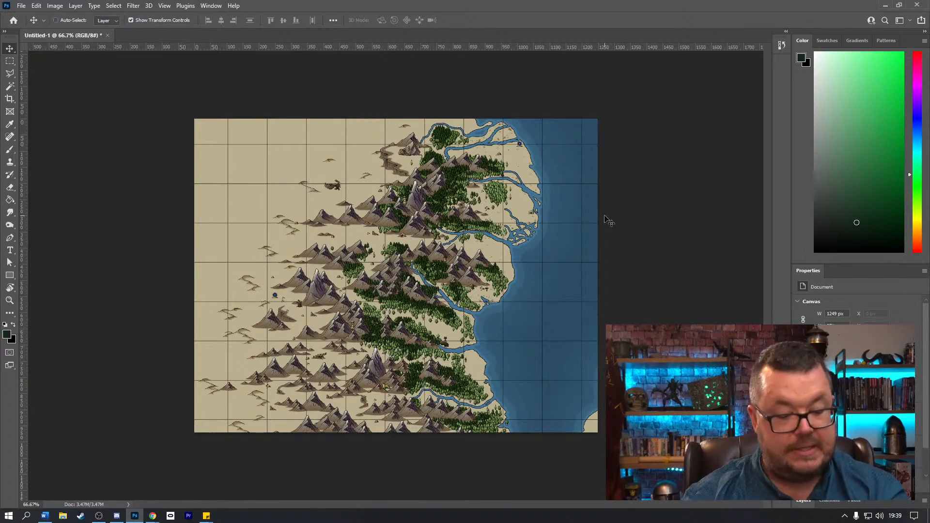
{"action": "key", "text": "ctrl+plus"}
{"action": "key", "text": "ctrl+plus"}
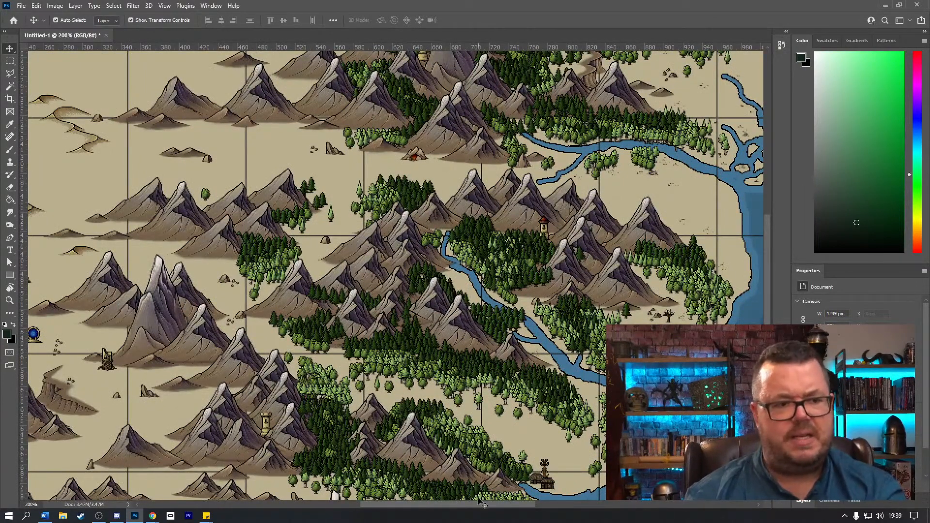
{"action": "left_click_drag", "start_coordinate": [480, 503], "coordinate": [522, 507]}
{"action": "scroll", "coordinate": [587, 386], "scroll_direction": "up", "scroll_amount": 5}
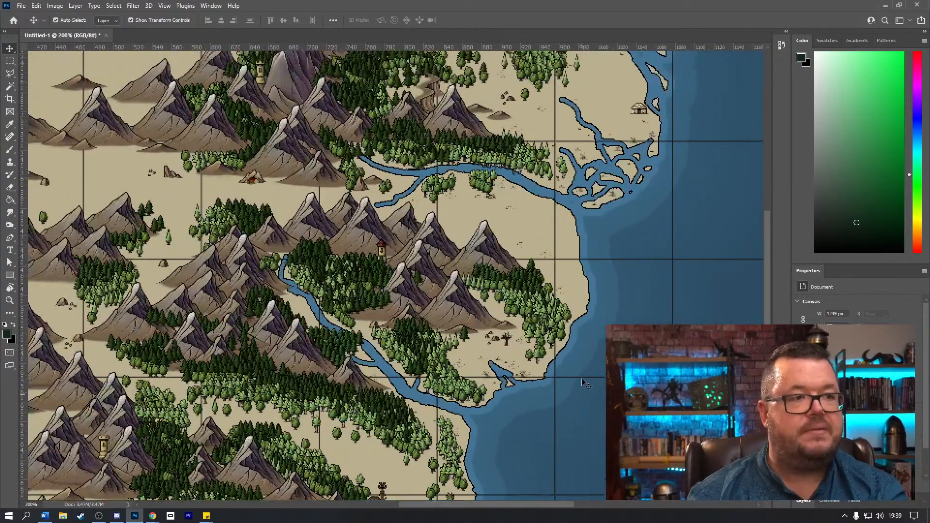
{"action": "scroll", "coordinate": [587, 385], "scroll_direction": "up", "scroll_amount": 3}
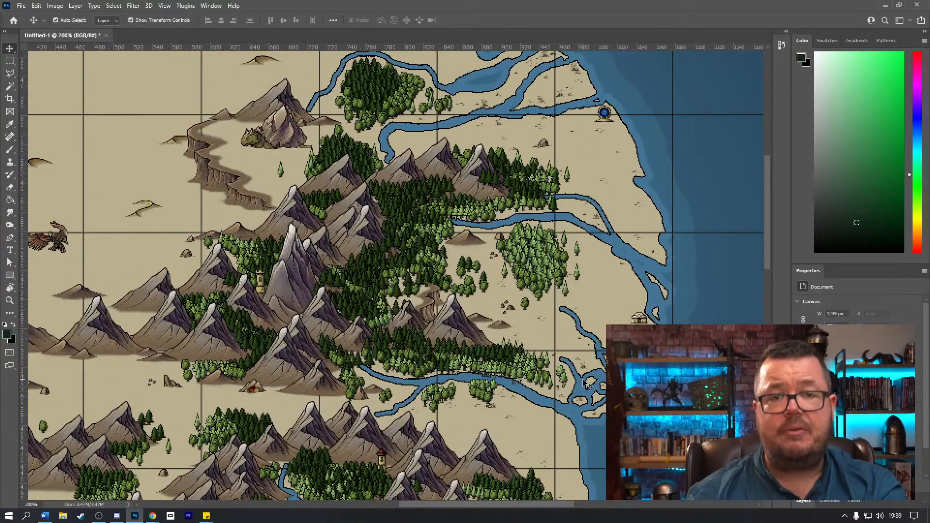
Step: Add a new empty layer above the region map's Layer 1
{"action": "key", "text": "ctrl+minus"}
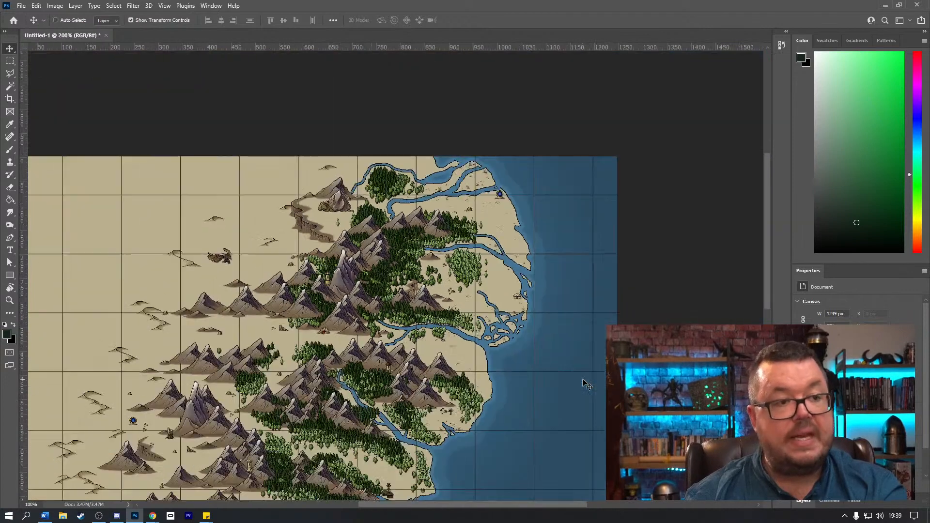
{"action": "key", "text": "ctrl+plus"}
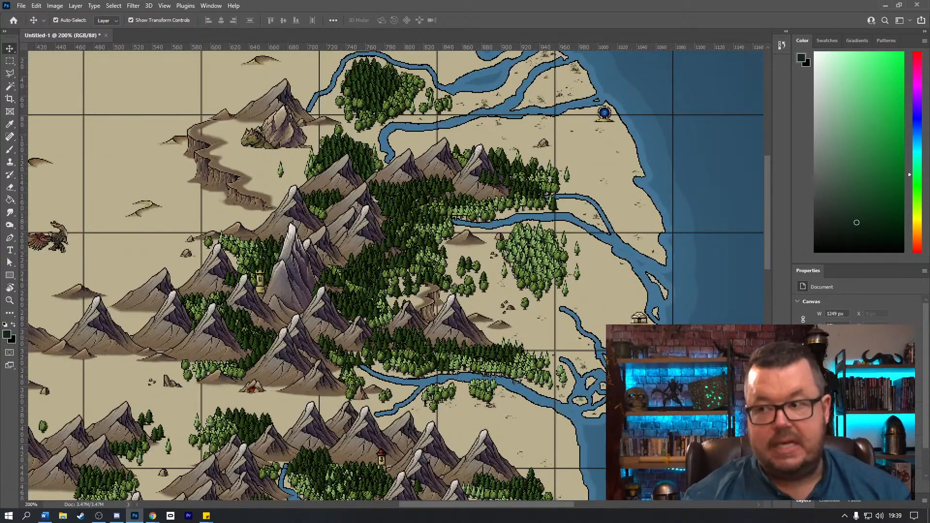
{"action": "left_click", "coordinate": [808, 500]}
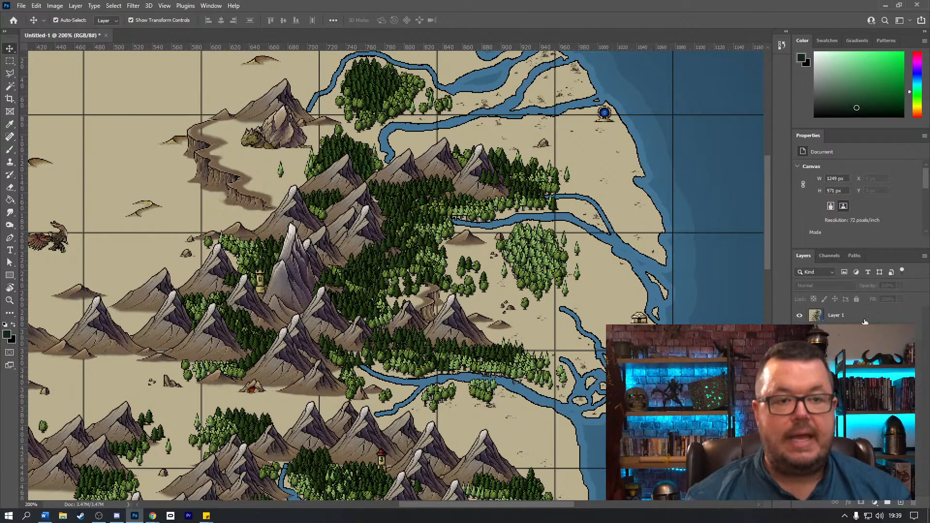
{"action": "left_click", "coordinate": [865, 317]}
{"action": "left_click", "coordinate": [901, 502]}
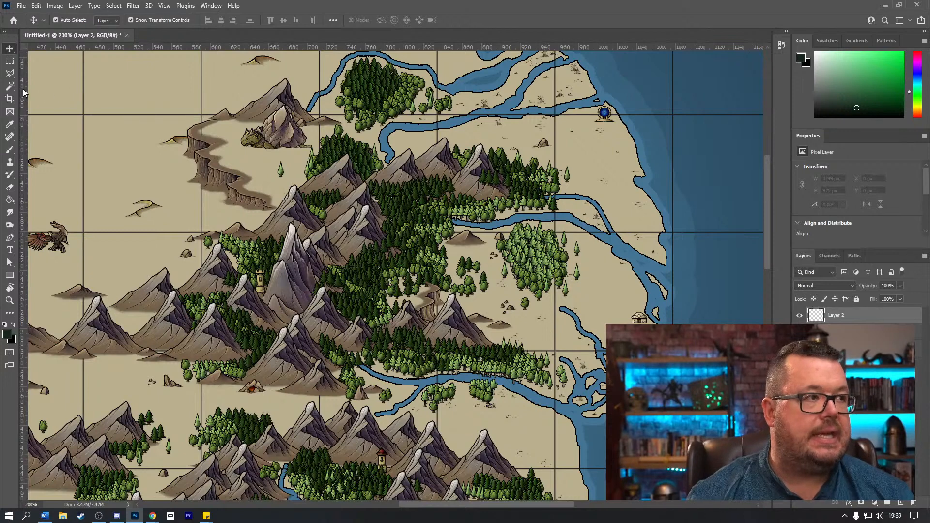
Step: Lasso the northeastern coastal region between the two rivers as a freehand selection about 320 by 184 px
{"action": "left_click", "coordinate": [9, 73]}
{"action": "left_click", "coordinate": [46, 75]}
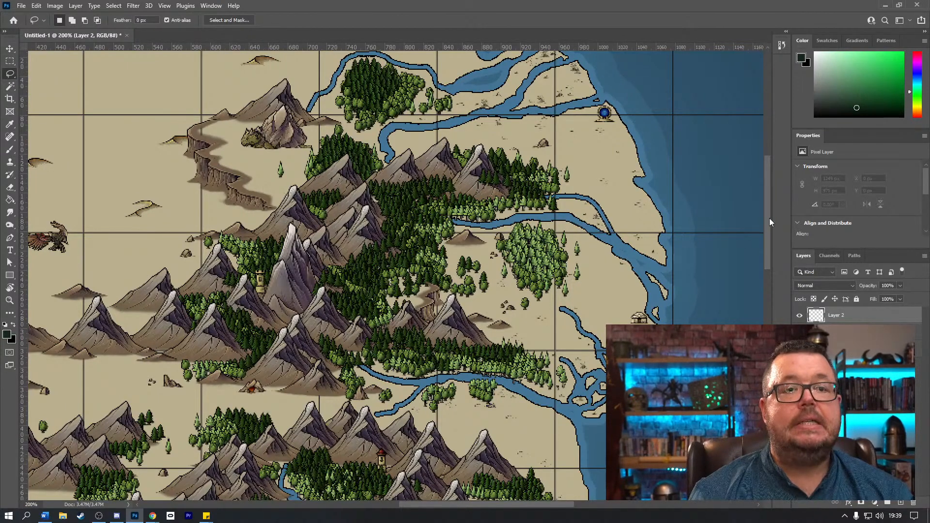
{"action": "mouse_move", "coordinate": [769, 218]}
{"action": "left_mouse_down"}
{"action": "mouse_move", "coordinate": [767, 193]}
{"action": "mouse_move", "coordinate": [767, 201]}
{"action": "left_mouse_up"}
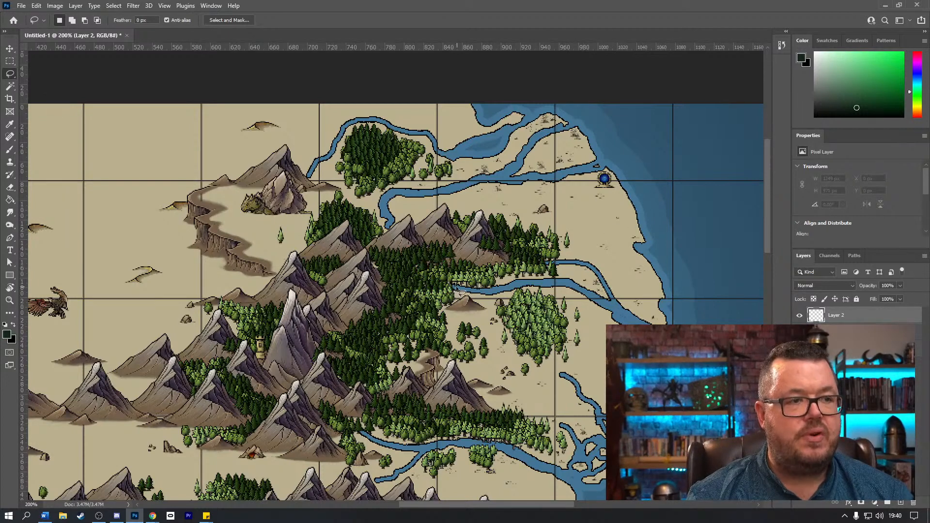
{"action": "mouse_move", "coordinate": [452, 268]}
{"action": "left_mouse_down"}
{"action": "mouse_move", "coordinate": [449, 282]}
{"action": "mouse_move", "coordinate": [468, 293]}
{"action": "mouse_move", "coordinate": [557, 286]}
{"action": "mouse_move", "coordinate": [602, 302]}
{"action": "mouse_move", "coordinate": [644, 335]}
{"action": "mouse_move", "coordinate": [689, 295]}
{"action": "mouse_move", "coordinate": [659, 207]}
{"action": "mouse_move", "coordinate": [628, 170]}
{"action": "mouse_move", "coordinate": [610, 166]}
{"action": "mouse_move", "coordinate": [393, 196]}
{"action": "mouse_move", "coordinate": [382, 210]}
{"action": "mouse_move", "coordinate": [390, 226]}
{"action": "mouse_move", "coordinate": [406, 227]}
{"action": "mouse_move", "coordinate": [413, 217]}
{"action": "mouse_move", "coordinate": [456, 275]}
{"action": "left_mouse_up"}
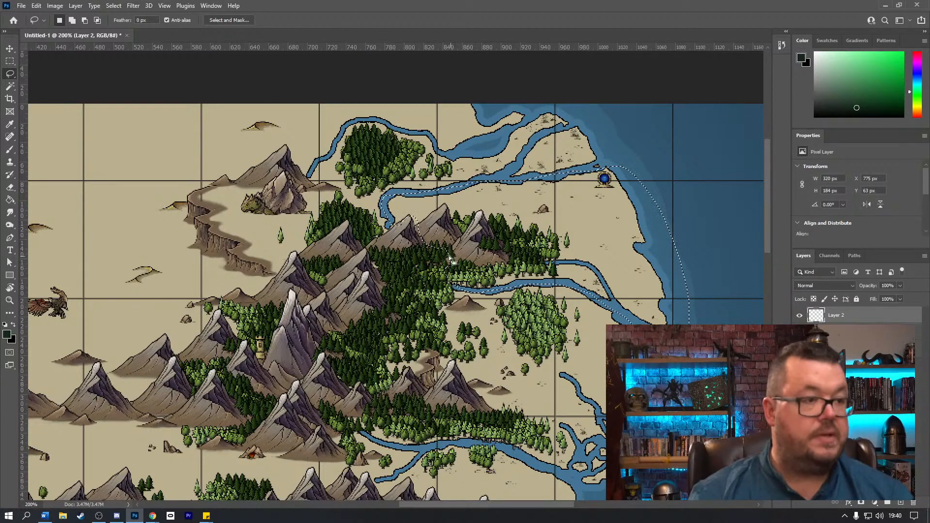
Step: Refine the selection by cutting out the mountains, the southern riverbank and the excess sea, and adding back the coast's northern tip
{"action": "key", "text": "alt"}
{"action": "mouse_move", "coordinate": [415, 227]}
{"action": "left_mouse_down"}
{"action": "mouse_move", "coordinate": [443, 208]}
{"action": "mouse_move", "coordinate": [458, 211]}
{"action": "mouse_move", "coordinate": [473, 233]}
{"action": "mouse_move", "coordinate": [479, 214]}
{"action": "mouse_move", "coordinate": [508, 246]}
{"action": "mouse_move", "coordinate": [514, 271]}
{"action": "mouse_move", "coordinate": [447, 284]}
{"action": "left_mouse_up"}
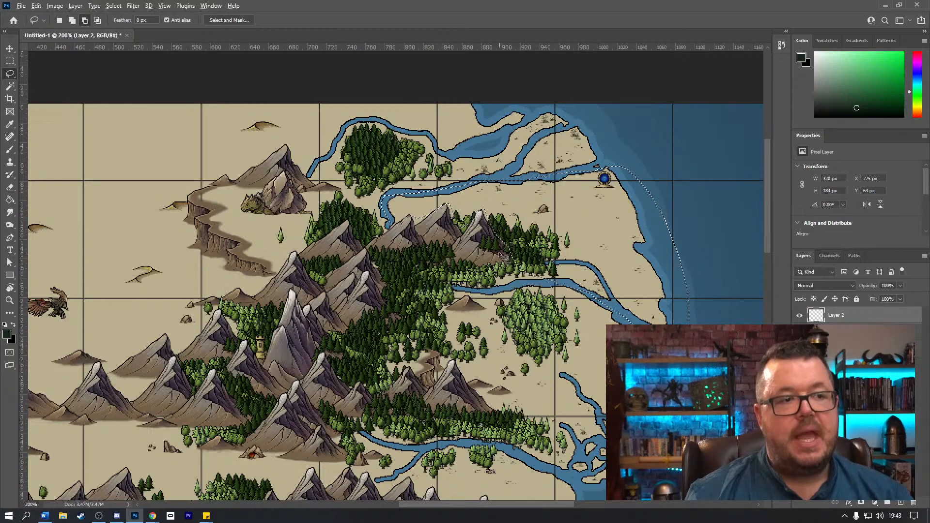
{"action": "mouse_move", "coordinate": [499, 250]}
{"action": "left_mouse_down"}
{"action": "mouse_move", "coordinate": [558, 263]}
{"action": "mouse_move", "coordinate": [611, 296]}
{"action": "mouse_move", "coordinate": [621, 317]}
{"action": "mouse_move", "coordinate": [506, 296]}
{"action": "mouse_move", "coordinate": [462, 273]}
{"action": "left_mouse_up"}
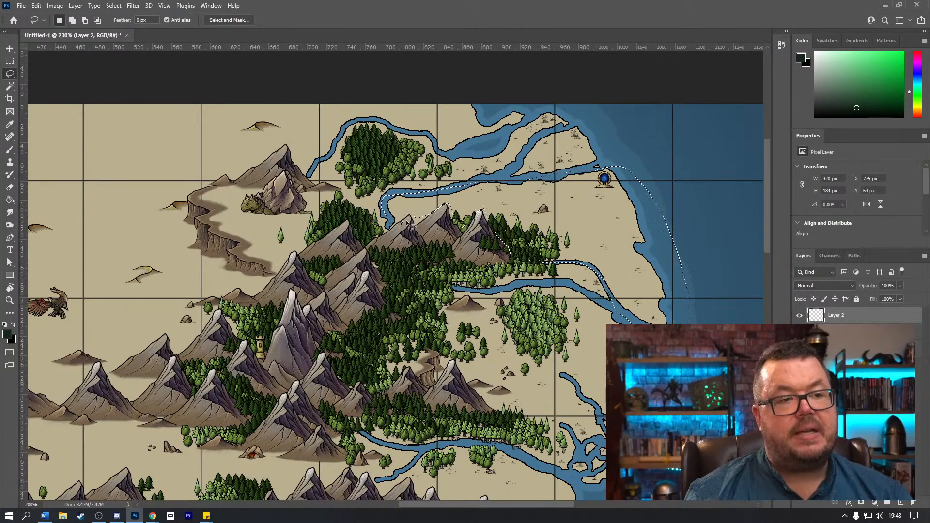
{"action": "key", "text": "alt"}
{"action": "left_click_drag", "start_coordinate": [601, 298], "coordinate": [626, 311]}
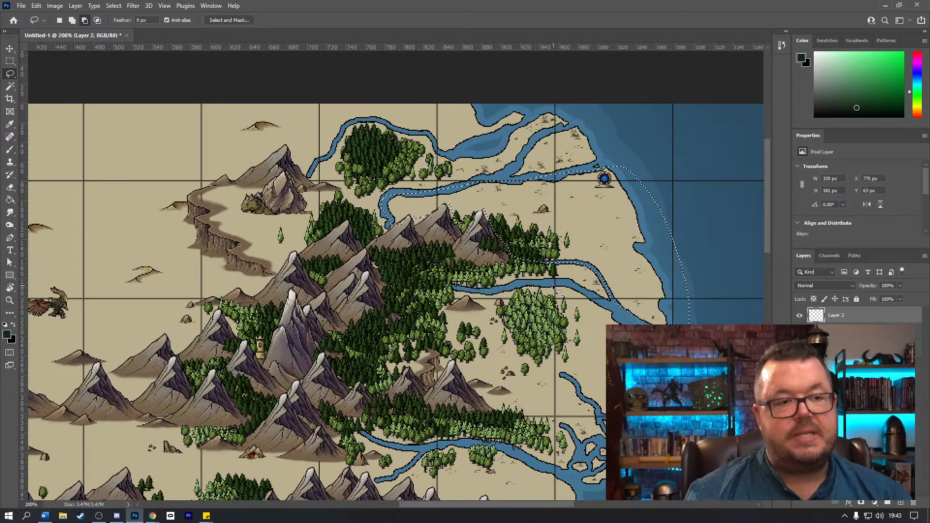
{"action": "key", "text": "alt"}
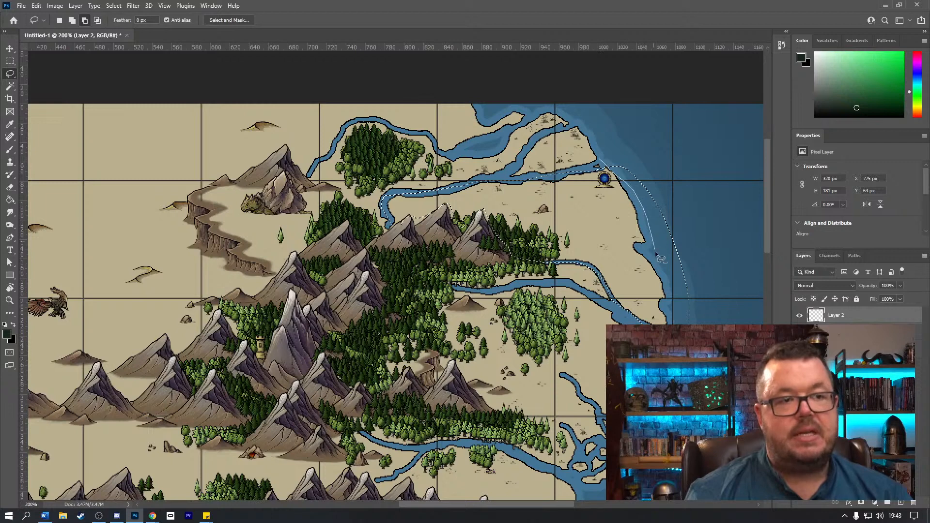
{"action": "mouse_move", "coordinate": [654, 263]}
{"action": "left_mouse_down"}
{"action": "mouse_move", "coordinate": [676, 307]}
{"action": "mouse_move", "coordinate": [674, 324]}
{"action": "mouse_move", "coordinate": [705, 204]}
{"action": "mouse_move", "coordinate": [649, 136]}
{"action": "left_mouse_up"}
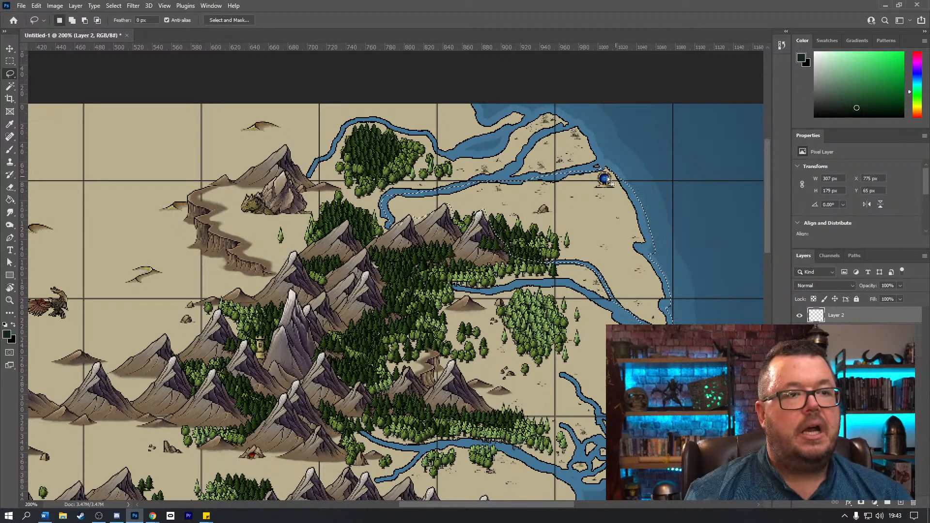
{"action": "key", "text": "shift"}
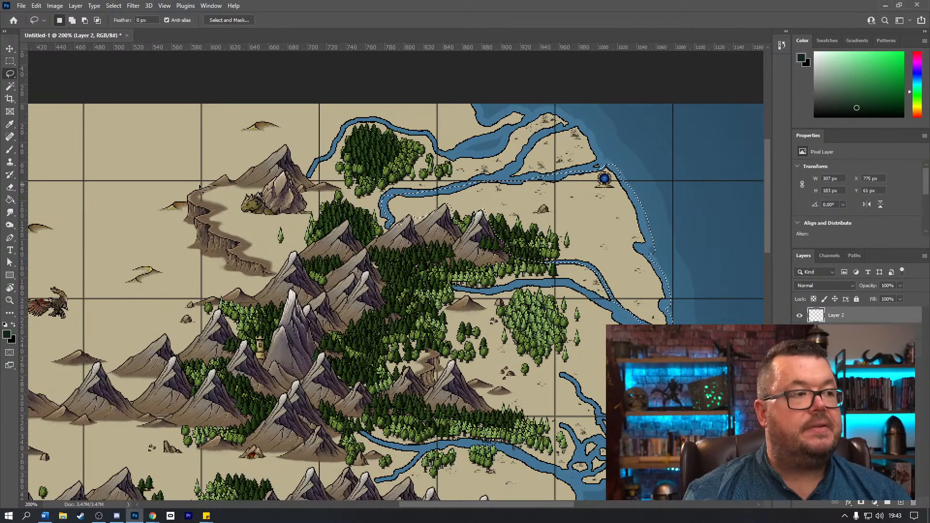
Step: Fill the selected northeastern region with mid green using the Paint Bucket, and clear the selection
{"action": "left_click", "coordinate": [9, 199]}
{"action": "left_click", "coordinate": [872, 80]}
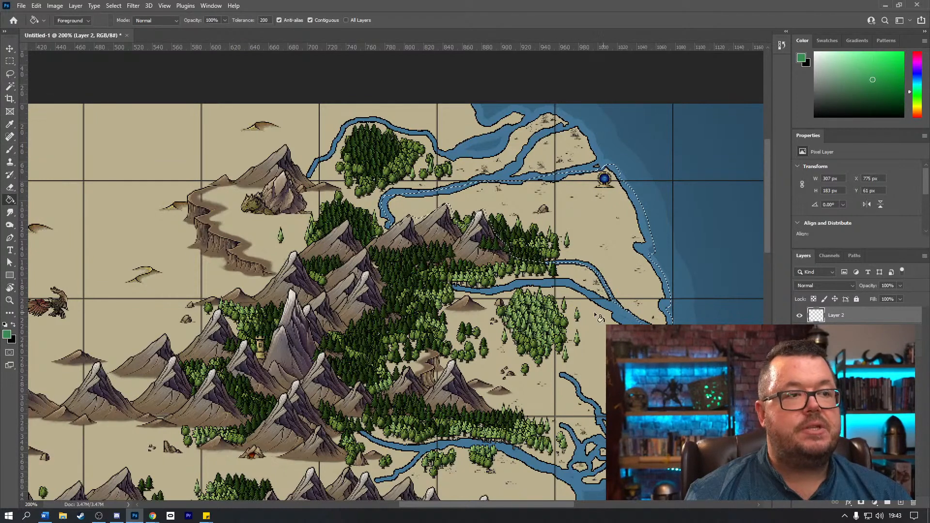
{"action": "left_click", "coordinate": [579, 242]}
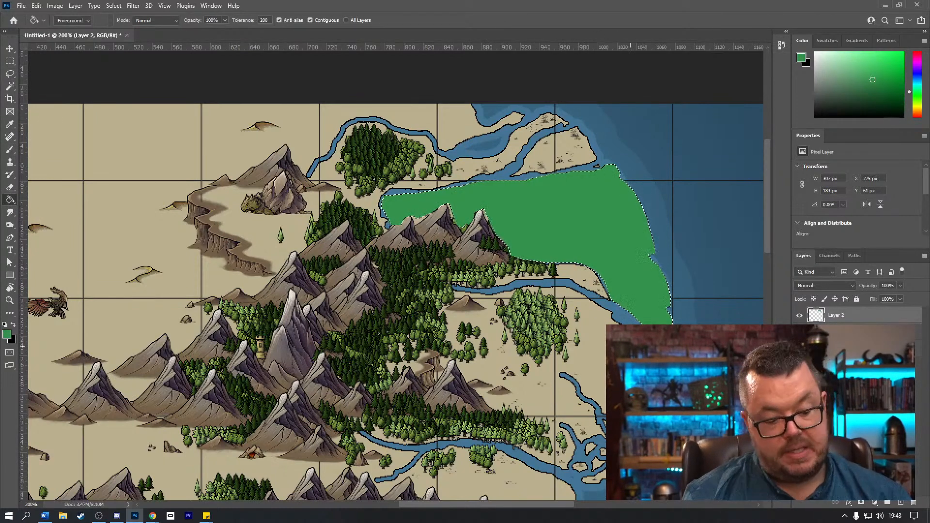
{"action": "key", "text": "ctrl+d"}
Step: Set the colour layer's blend mode to Overlay and its opacity to 75%
{"action": "left_click", "coordinate": [823, 286]}
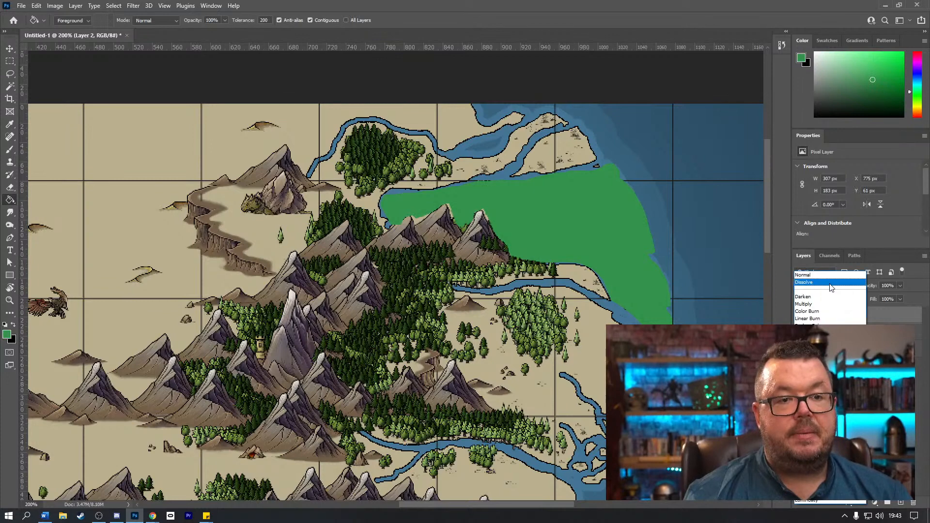
{"action": "key", "text": "Up"}
{"action": "key", "text": "Down"}
{"action": "key", "text": "Down"}
{"action": "key", "text": "Down"}
{"action": "key", "text": "Down"}
{"action": "key", "text": "Down"}
{"action": "key", "text": "Down"}
{"action": "key", "text": "Down"}
{"action": "key", "text": "Down"}
{"action": "key", "text": "Down"}
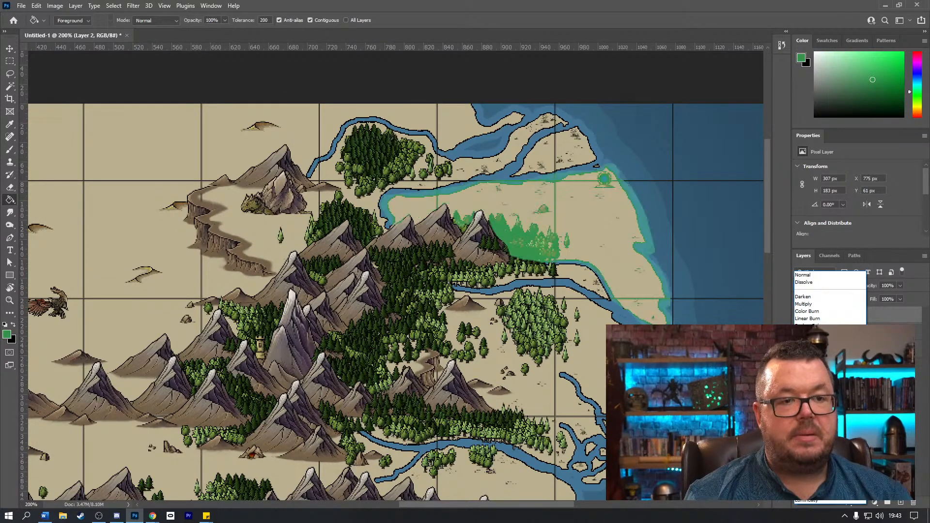
{"action": "key", "text": "Return"}
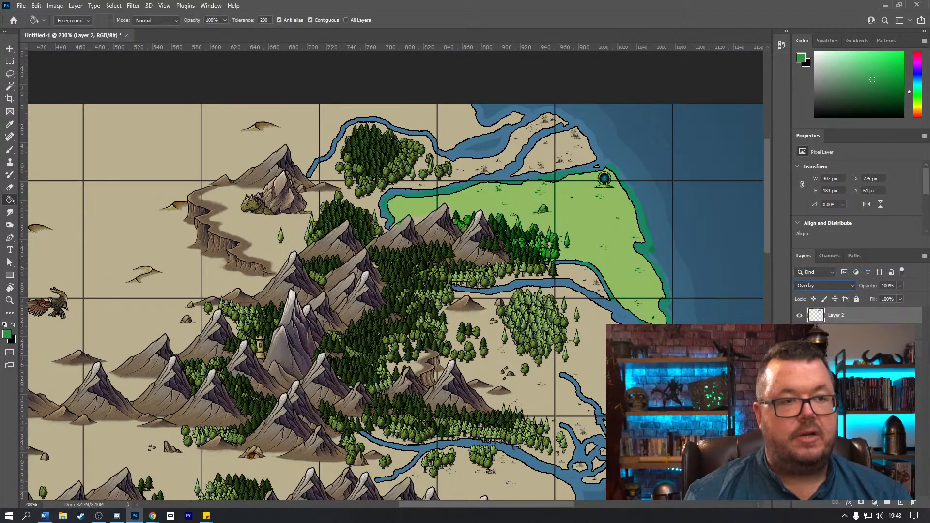
{"action": "left_click", "coordinate": [900, 286]}
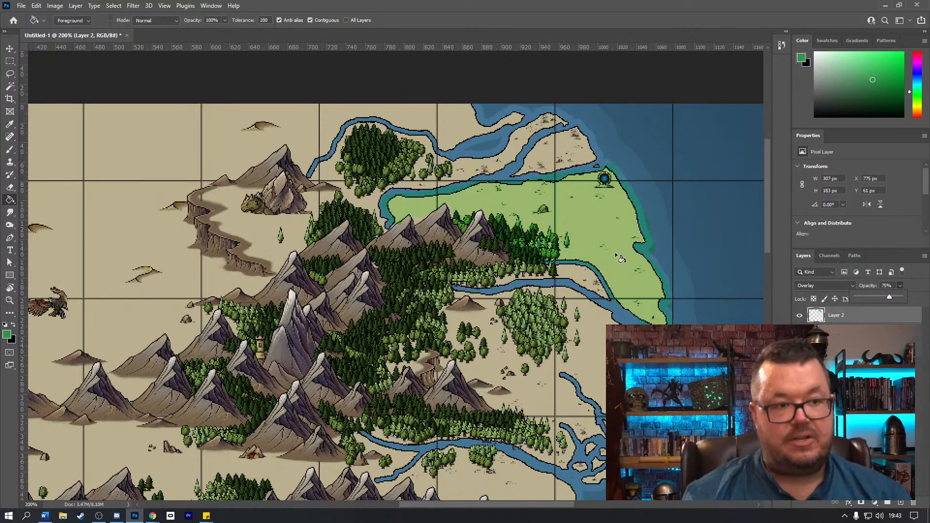
Step: Lasso the region south of the green one, from the river and forest to the delta, about 345 by 205 px
{"action": "left_click", "coordinate": [10, 74]}
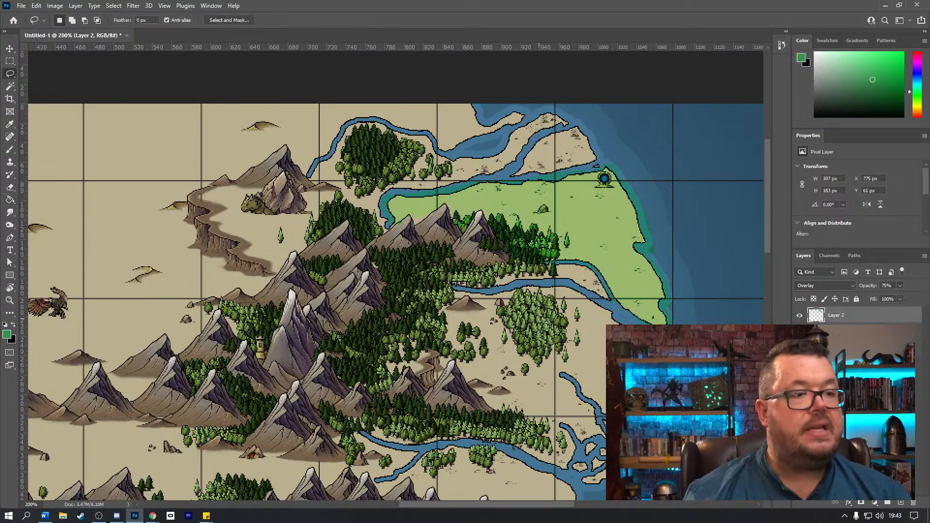
{"action": "scroll", "coordinate": [646, 277], "scroll_direction": "down", "scroll_amount": 3}
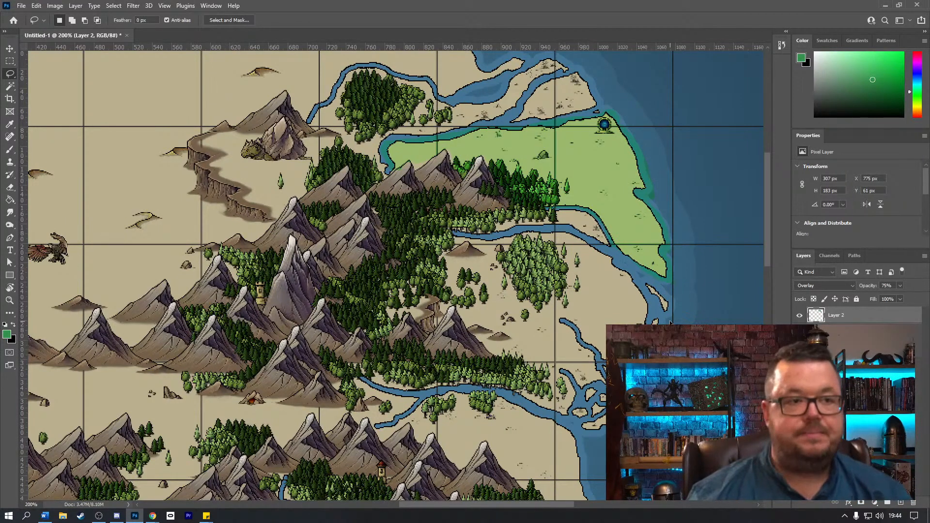
{"action": "scroll", "coordinate": [684, 298], "scroll_direction": "down", "scroll_amount": 5}
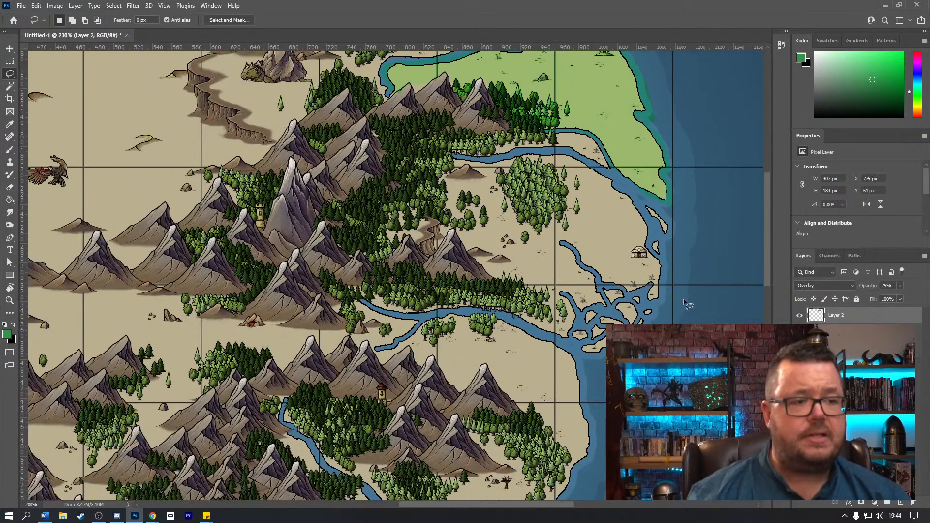
{"action": "scroll", "coordinate": [765, 247], "scroll_direction": "down", "scroll_amount": 10}
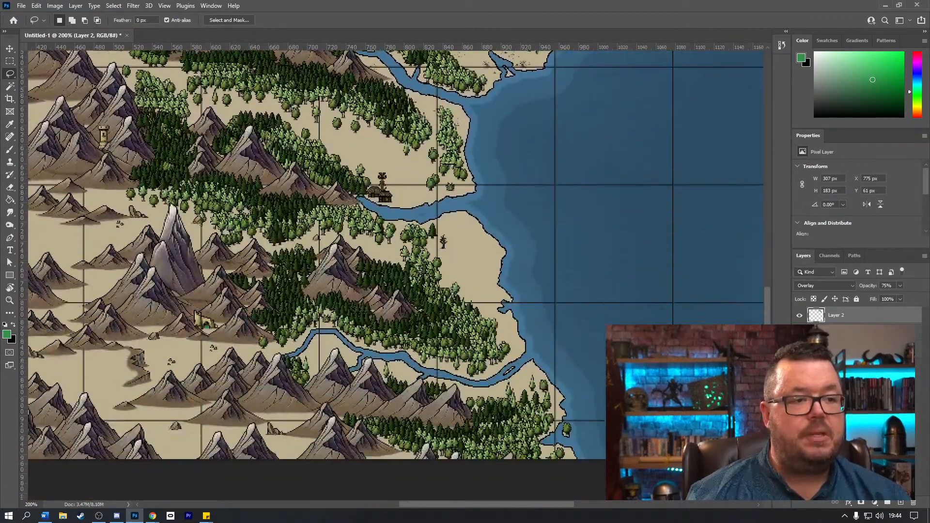
{"action": "left_click_drag", "start_coordinate": [767, 350], "coordinate": [768, 236]}
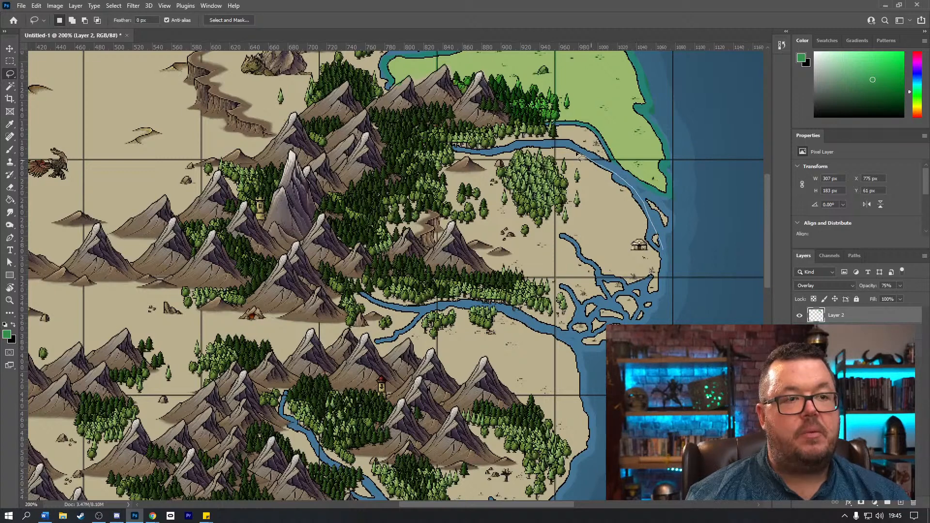
{"action": "mouse_move", "coordinate": [553, 145]}
{"action": "left_mouse_down"}
{"action": "mouse_move", "coordinate": [462, 152]}
{"action": "mouse_move", "coordinate": [383, 138]}
{"action": "mouse_move", "coordinate": [387, 169]}
{"action": "mouse_move", "coordinate": [334, 196]}
{"action": "mouse_move", "coordinate": [338, 234]}
{"action": "left_mouse_up"}
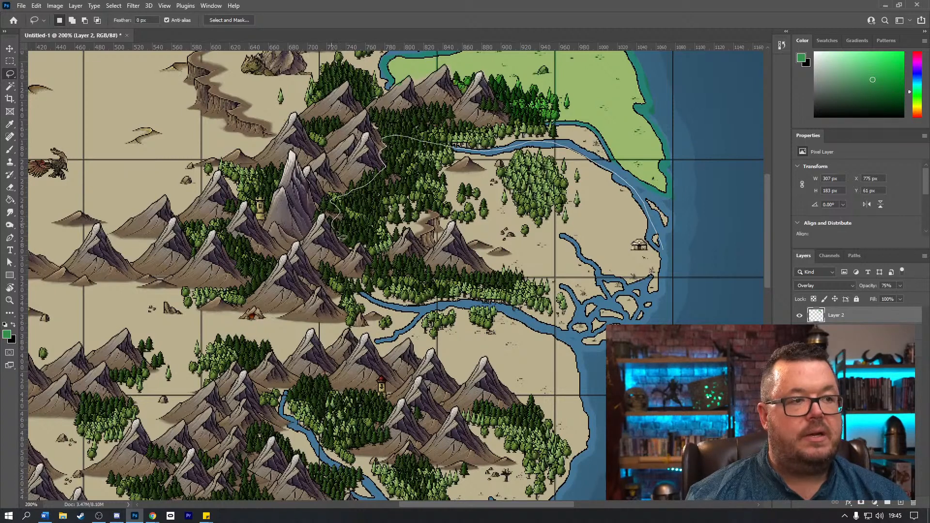
{"action": "mouse_move", "coordinate": [372, 254]}
{"action": "left_mouse_down"}
{"action": "mouse_move", "coordinate": [411, 234]}
{"action": "mouse_move", "coordinate": [438, 252]}
{"action": "mouse_move", "coordinate": [463, 228]}
{"action": "mouse_move", "coordinate": [495, 271]}
{"action": "mouse_move", "coordinate": [480, 302]}
{"action": "mouse_move", "coordinate": [567, 335]}
{"action": "left_mouse_up"}
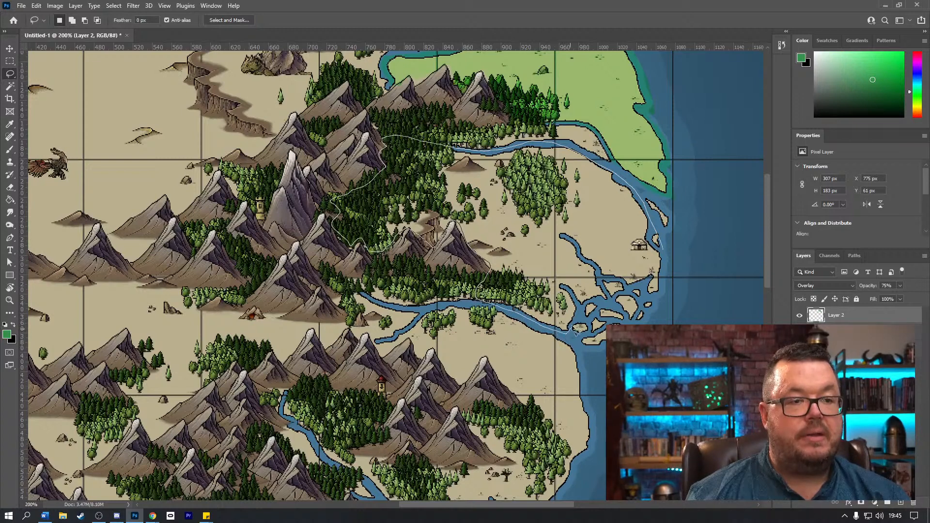
{"action": "mouse_move", "coordinate": [591, 306]}
{"action": "left_mouse_down"}
{"action": "mouse_move", "coordinate": [616, 303]}
{"action": "mouse_move", "coordinate": [605, 282]}
{"action": "mouse_move", "coordinate": [655, 301]}
{"action": "mouse_move", "coordinate": [664, 264]}
{"action": "left_mouse_up"}
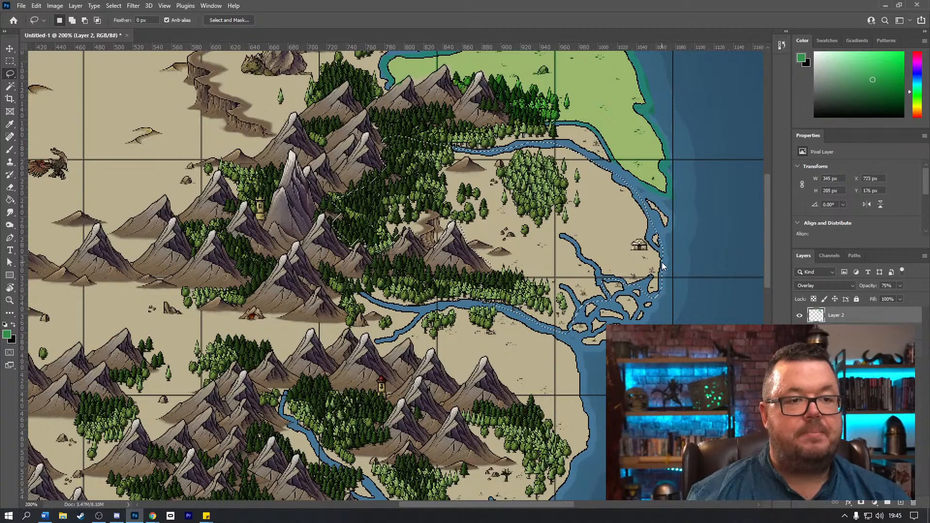
Step: Fill the selected region south of the green one with dark red using the Paint Bucket, and clear the selection
{"action": "left_click", "coordinate": [9, 200]}
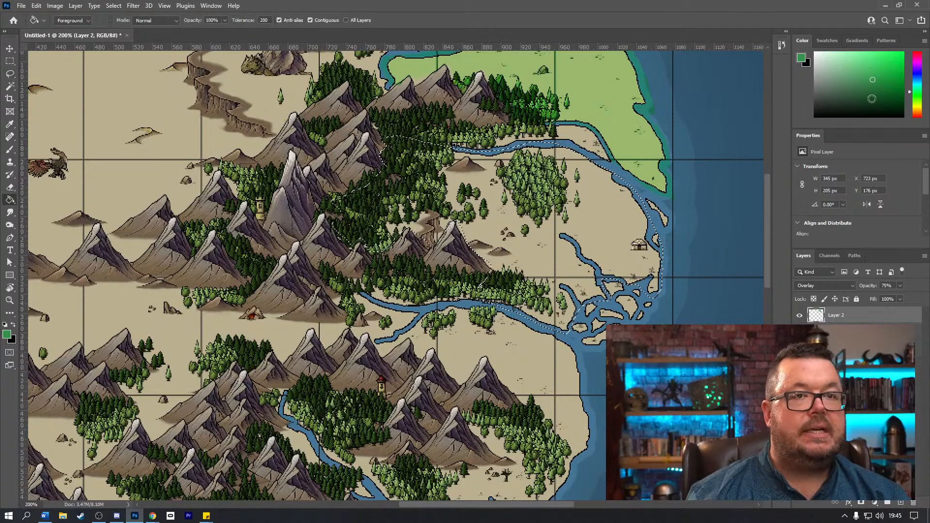
{"action": "mouse_move", "coordinate": [918, 90]}
{"action": "left_mouse_down"}
{"action": "mouse_move", "coordinate": [918, 51]}
{"action": "mouse_move", "coordinate": [894, 83]}
{"action": "mouse_move", "coordinate": [886, 79]}
{"action": "left_mouse_up"}
{"action": "left_click", "coordinate": [378, 181]}
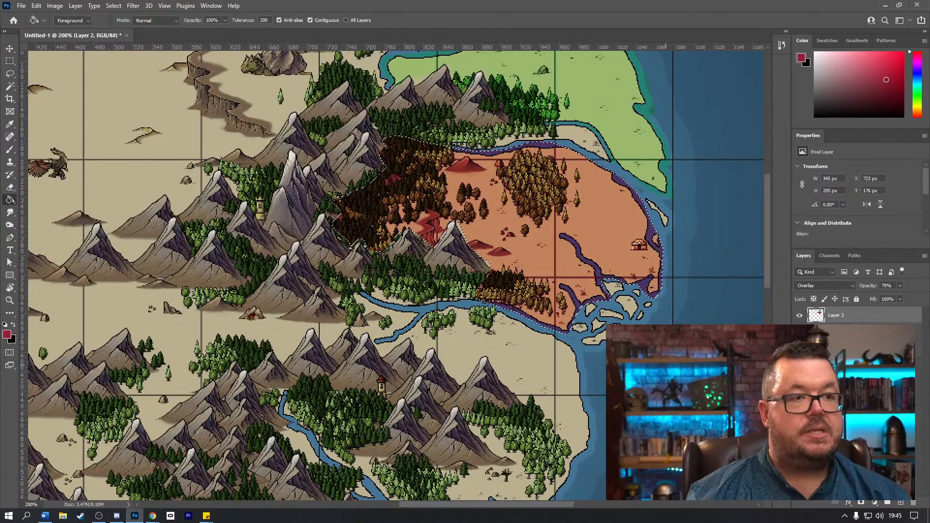
{"action": "key", "text": "ctrl+d"}
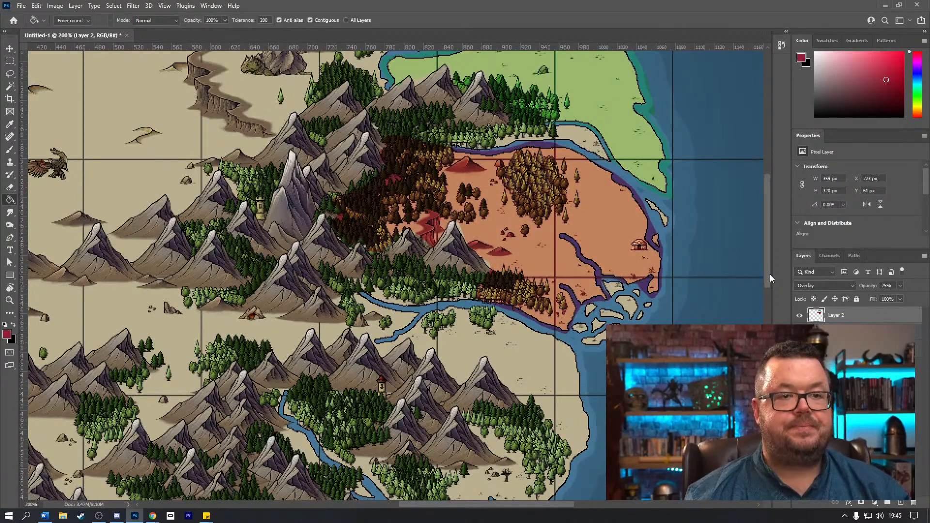
Step: Lasso the forested river valley enclosed by mountains south of the dark red region, about 156 by 103 px
{"action": "left_click_drag", "start_coordinate": [768, 272], "coordinate": [769, 258]}
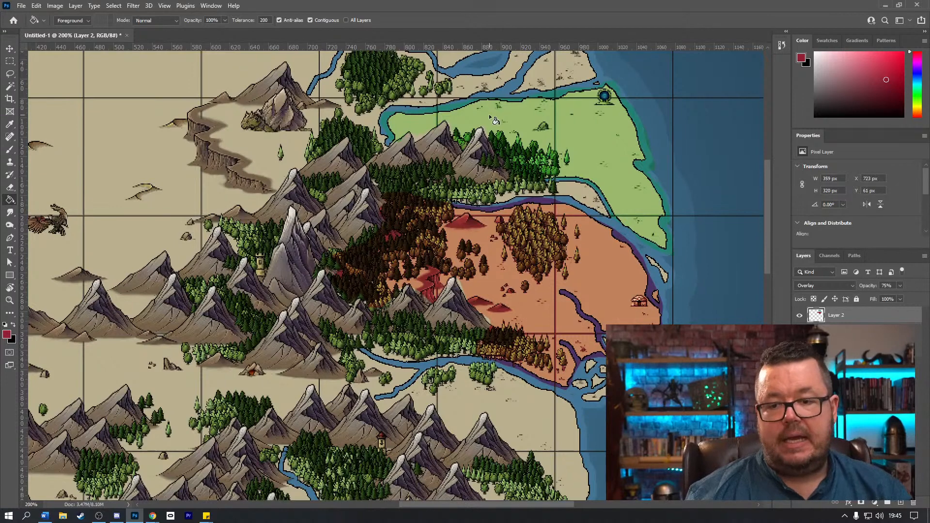
{"action": "scroll", "coordinate": [697, 315], "scroll_direction": "down", "scroll_amount": 4}
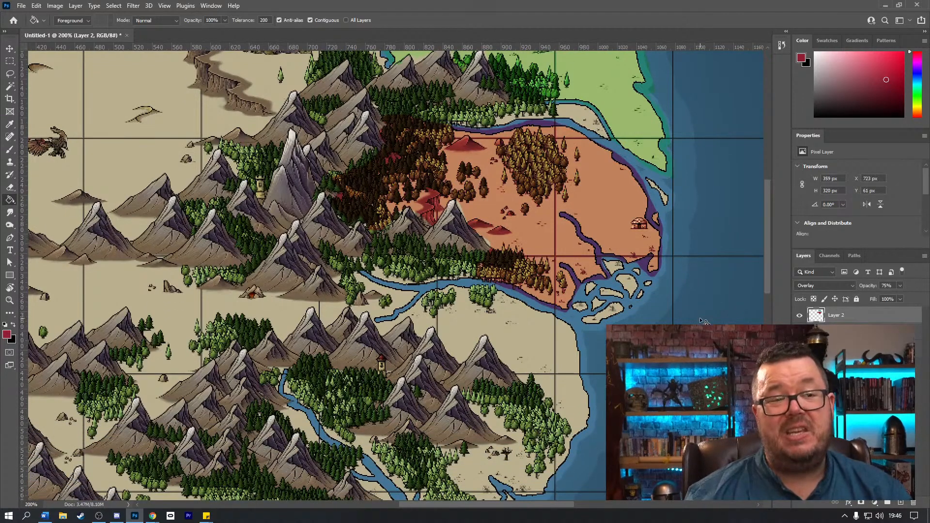
{"action": "scroll", "coordinate": [700, 320], "scroll_direction": "down", "scroll_amount": 3}
{"action": "scroll", "coordinate": [702, 321], "scroll_direction": "down", "scroll_amount": 1}
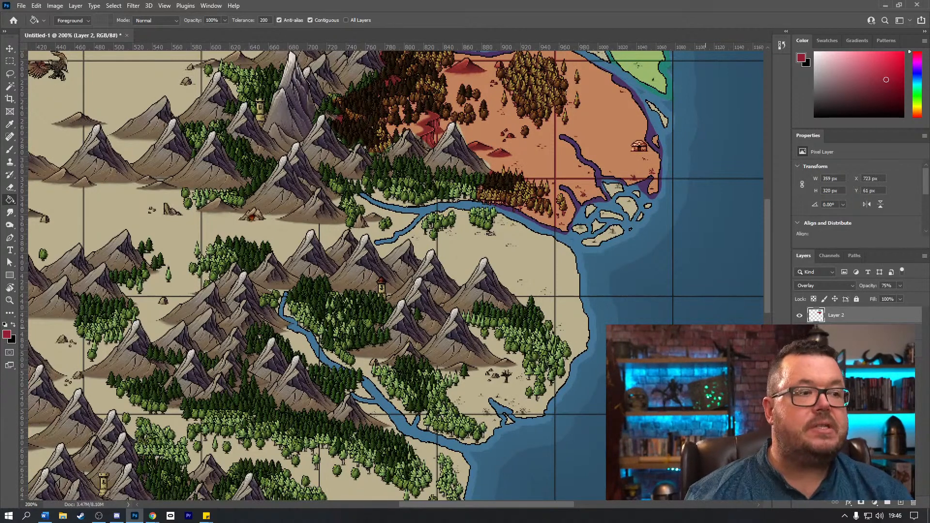
{"action": "scroll", "coordinate": [374, 268], "scroll_direction": "down", "scroll_amount": 3}
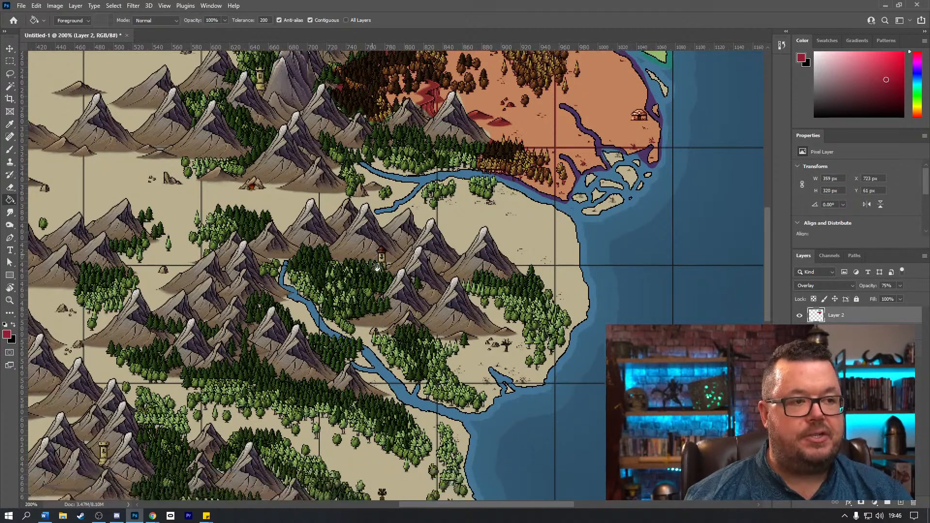
{"action": "left_click", "coordinate": [9, 74]}
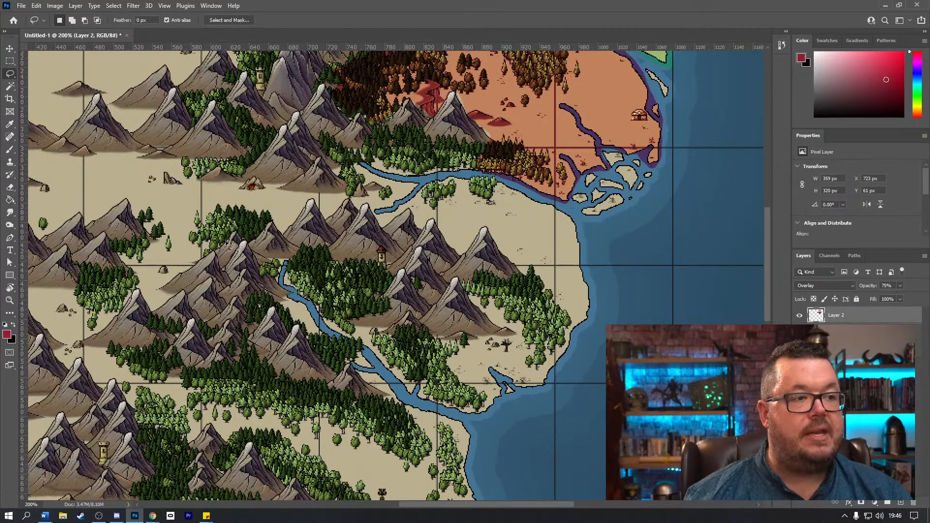
{"action": "mouse_move", "coordinate": [260, 264]}
{"action": "left_mouse_down"}
{"action": "mouse_move", "coordinate": [306, 245]}
{"action": "mouse_move", "coordinate": [373, 262]}
{"action": "mouse_move", "coordinate": [378, 247]}
{"action": "mouse_move", "coordinate": [396, 274]}
{"action": "mouse_move", "coordinate": [376, 314]}
{"action": "mouse_move", "coordinate": [315, 347]}
{"action": "mouse_move", "coordinate": [271, 310]}
{"action": "mouse_move", "coordinate": [261, 324]}
{"action": "mouse_move", "coordinate": [246, 312]}
{"action": "mouse_move", "coordinate": [269, 289]}
{"action": "mouse_move", "coordinate": [262, 272]}
{"action": "left_mouse_up"}
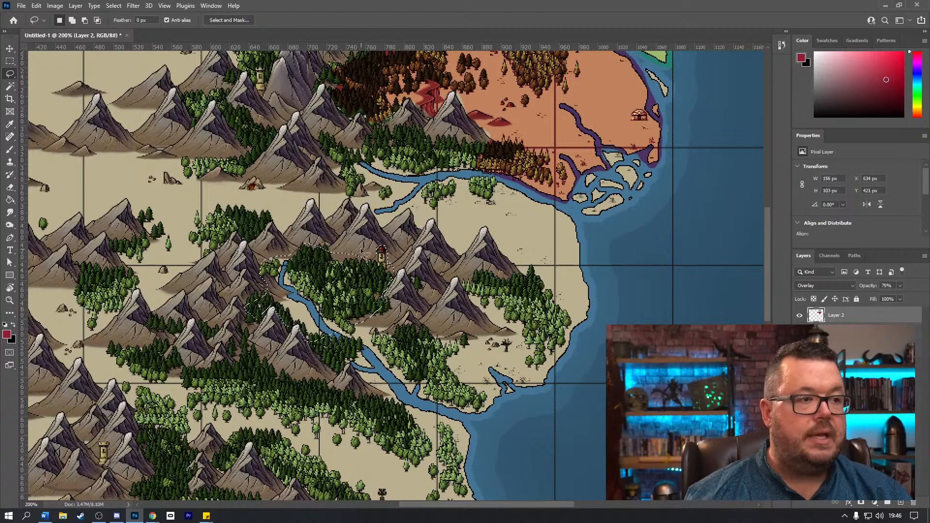
Step: Fill the selected forest valley with teal using the Paint Bucket, and clear the selection
{"action": "left_click", "coordinate": [11, 200]}
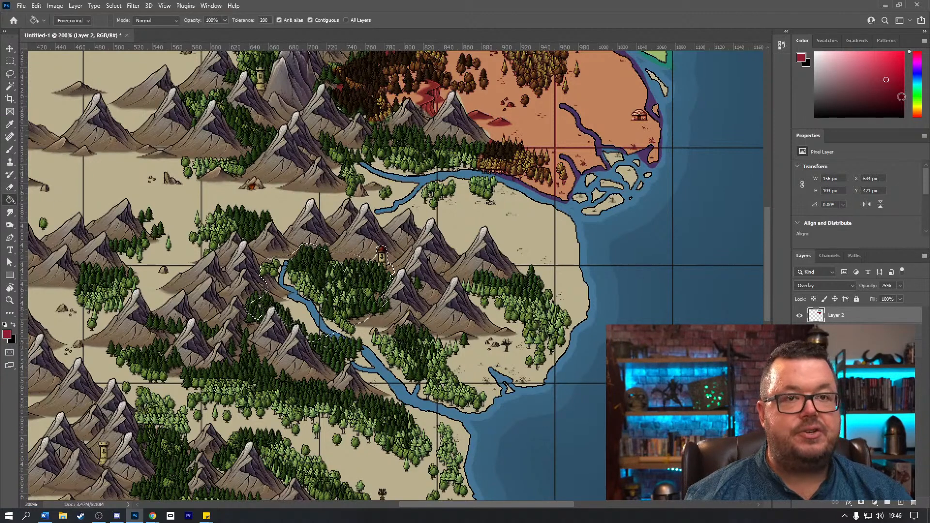
{"action": "left_click", "coordinate": [918, 86]}
{"action": "left_click", "coordinate": [329, 290]}
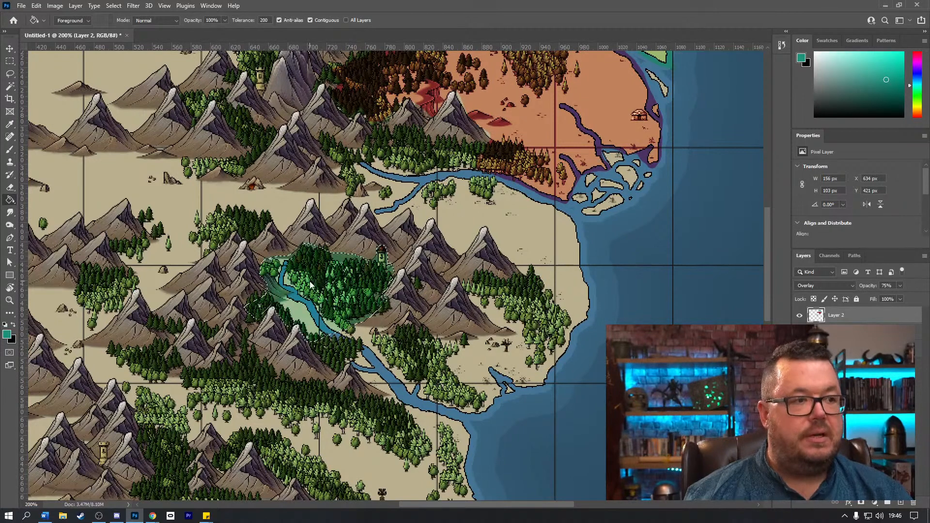
{"action": "key", "text": "ctrl+d"}
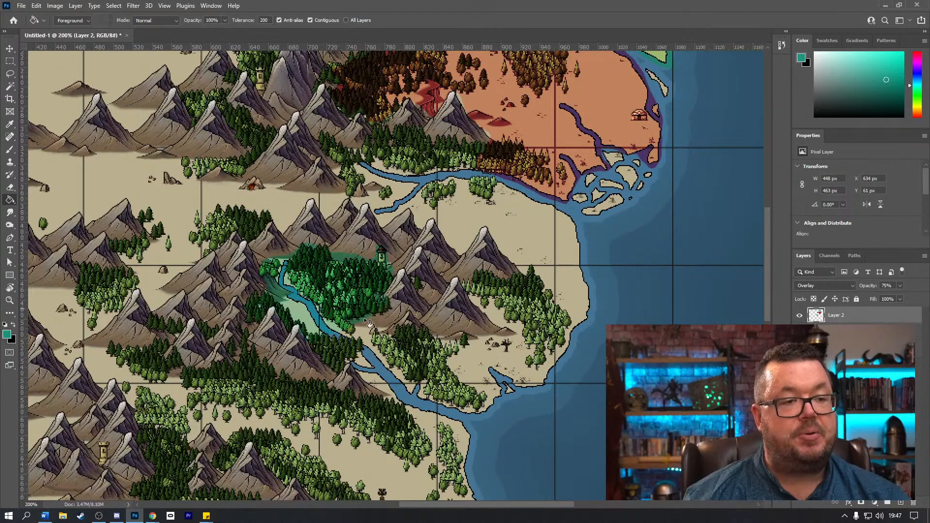
Step: Lasso the coastal region between the two rivers south of the teal valley, inland to the mountains, about 433 by 200 px
{"action": "scroll", "coordinate": [368, 323], "scroll_direction": "down", "scroll_amount": 10}
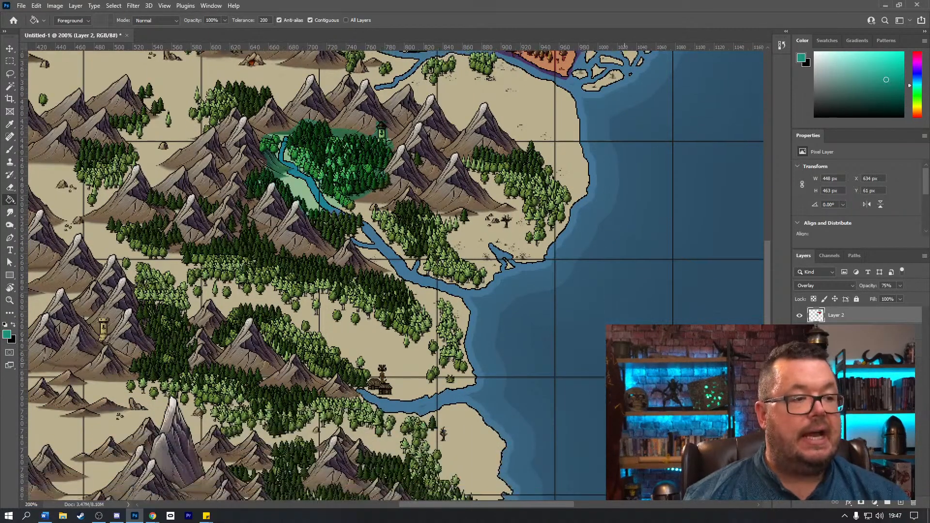
{"action": "scroll", "coordinate": [365, 384], "scroll_direction": "down", "scroll_amount": 1}
{"action": "scroll", "coordinate": [377, 382], "scroll_direction": "up", "scroll_amount": 1}
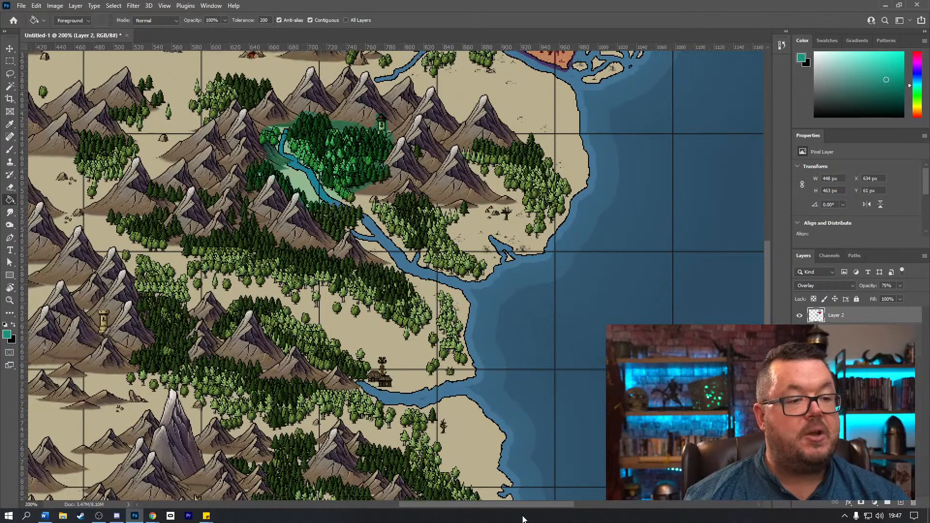
{"action": "left_click_drag", "start_coordinate": [522, 504], "coordinate": [494, 505]}
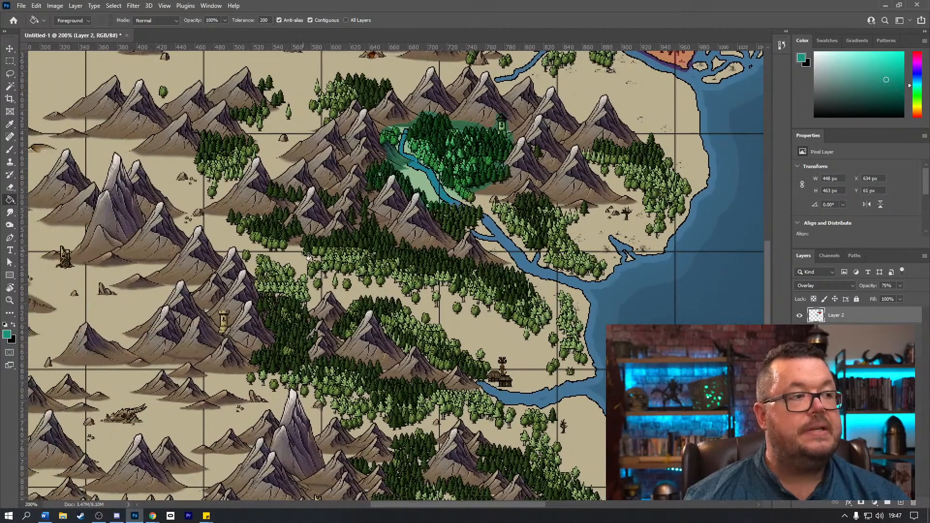
{"action": "left_click", "coordinate": [9, 73]}
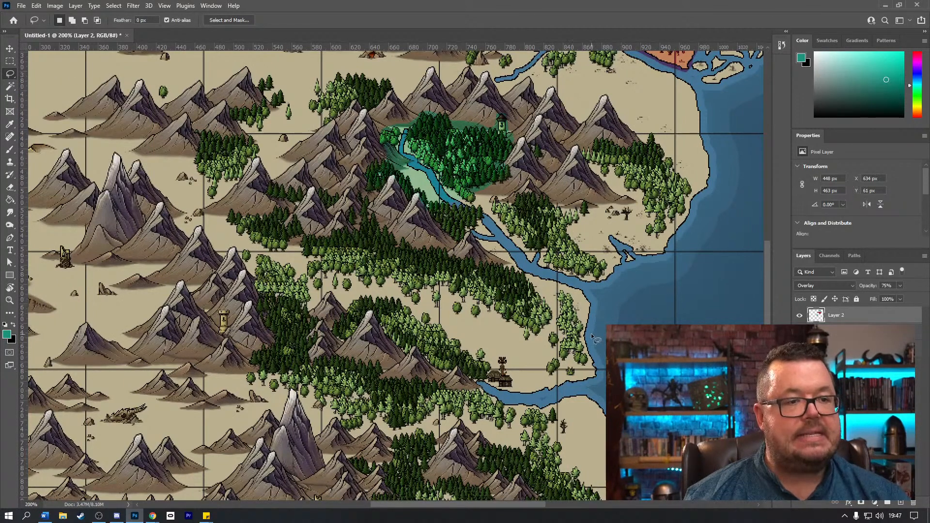
{"action": "mouse_move", "coordinate": [592, 335]}
{"action": "left_mouse_down"}
{"action": "mouse_move", "coordinate": [596, 301]}
{"action": "mouse_move", "coordinate": [558, 277]}
{"action": "mouse_move", "coordinate": [439, 265]}
{"action": "mouse_move", "coordinate": [376, 230]}
{"action": "mouse_move", "coordinate": [322, 241]}
{"action": "mouse_move", "coordinate": [285, 215]}
{"action": "mouse_move", "coordinate": [195, 212]}
{"action": "mouse_move", "coordinate": [182, 223]}
{"action": "mouse_move", "coordinate": [185, 238]}
{"action": "mouse_move", "coordinate": [187, 225]}
{"action": "mouse_move", "coordinate": [210, 231]}
{"action": "mouse_move", "coordinate": [227, 253]}
{"action": "mouse_move", "coordinate": [237, 249]}
{"action": "mouse_move", "coordinate": [269, 294]}
{"action": "mouse_move", "coordinate": [310, 303]}
{"action": "mouse_move", "coordinate": [340, 296]}
{"action": "mouse_move", "coordinate": [355, 317]}
{"action": "mouse_move", "coordinate": [370, 314]}
{"action": "mouse_move", "coordinate": [399, 344]}
{"action": "mouse_move", "coordinate": [481, 393]}
{"action": "mouse_move", "coordinate": [525, 403]}
{"action": "mouse_move", "coordinate": [601, 368]}
{"action": "left_mouse_up"}
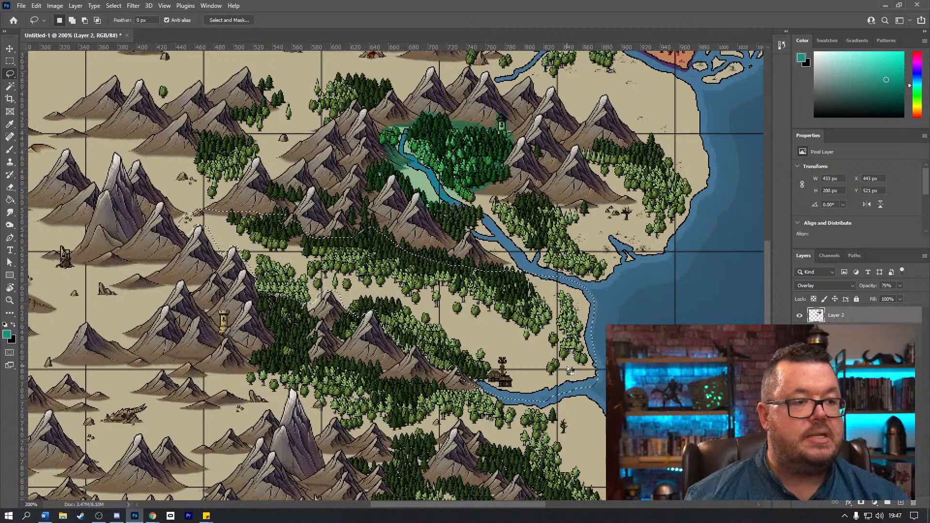
{"action": "mouse_move", "coordinate": [459, 368]}
{"action": "left_mouse_down"}
{"action": "mouse_move", "coordinate": [484, 403]}
{"action": "mouse_move", "coordinate": [458, 383]}
{"action": "mouse_move", "coordinate": [464, 372]}
{"action": "mouse_move", "coordinate": [471, 396]}
{"action": "left_mouse_up"}
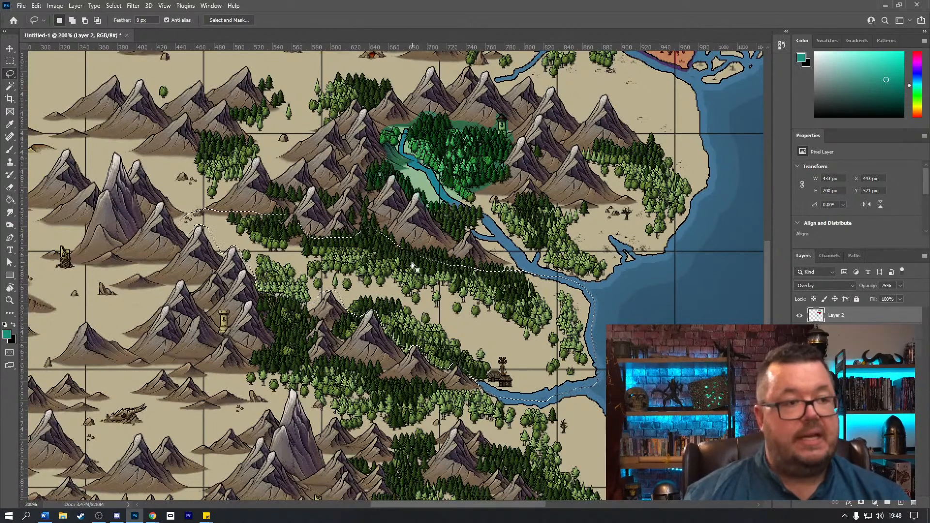
{"action": "mouse_move", "coordinate": [390, 246]}
{"action": "left_mouse_down"}
{"action": "mouse_move", "coordinate": [438, 249]}
{"action": "mouse_move", "coordinate": [547, 287]}
{"action": "left_mouse_up"}
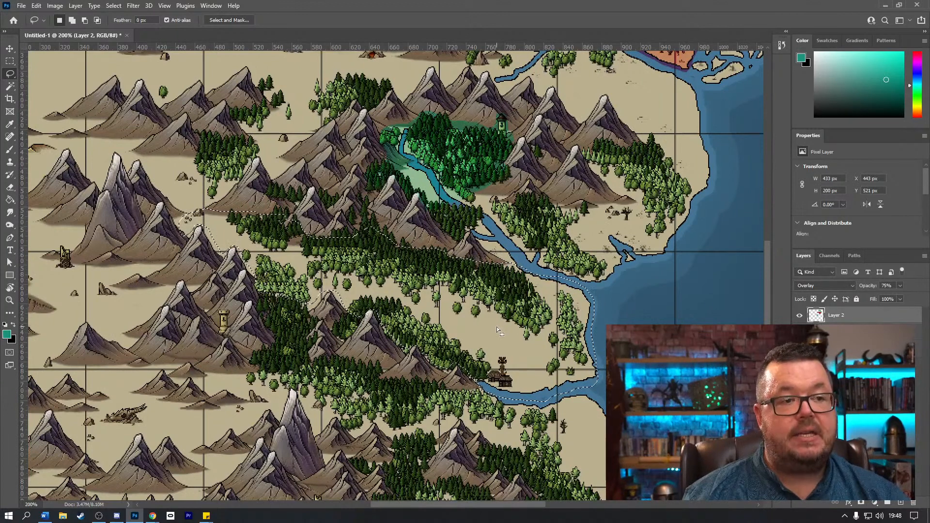
Step: Fill the selected coastal region between the rivers with bright yellow using the Paint Bucket, and clear the selection
{"action": "left_click_drag", "start_coordinate": [915, 94], "coordinate": [913, 109]}
{"action": "left_click_drag", "start_coordinate": [892, 64], "coordinate": [895, 61]}
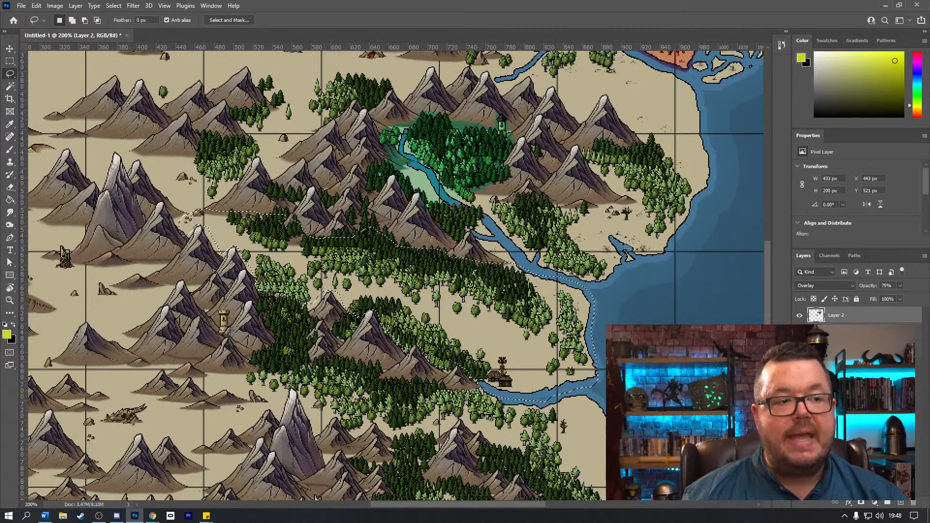
{"action": "left_click", "coordinate": [483, 324]}
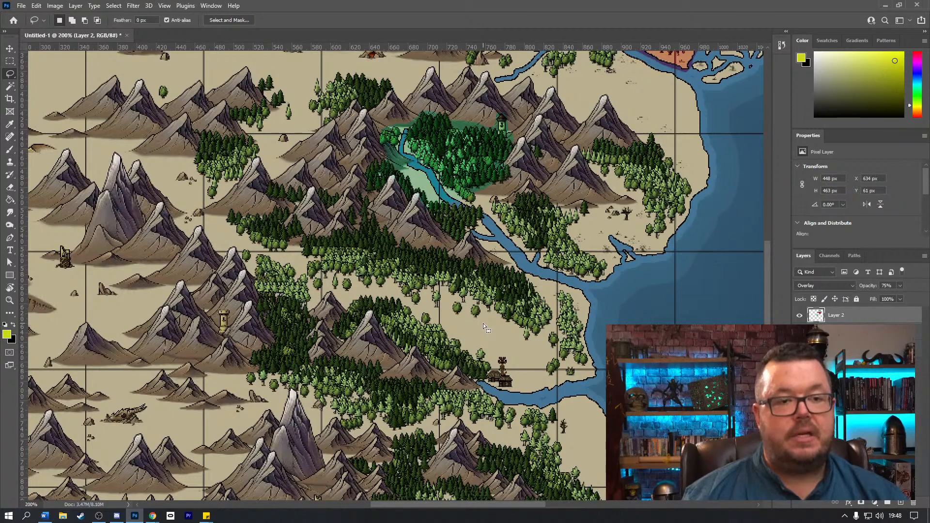
{"action": "key", "text": "ctrl+shift+d"}
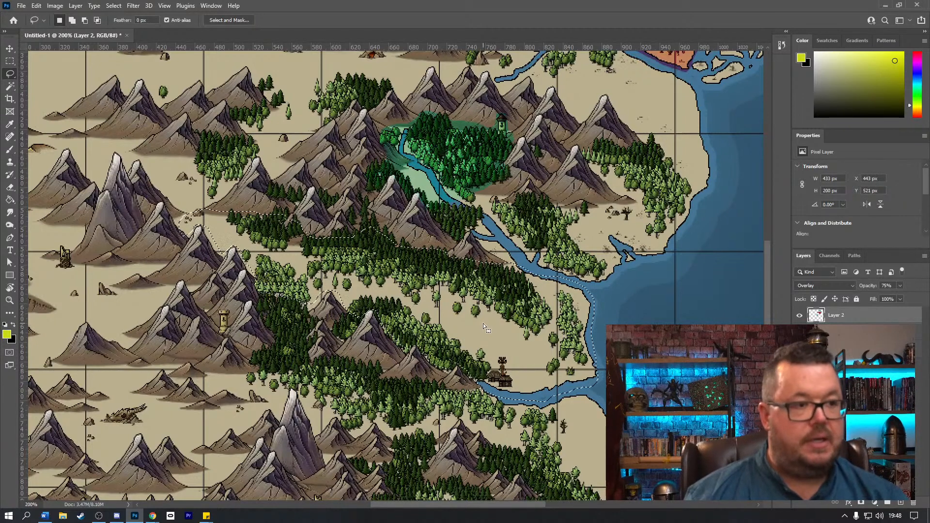
{"action": "left_click", "coordinate": [10, 200]}
{"action": "left_click", "coordinate": [424, 329]}
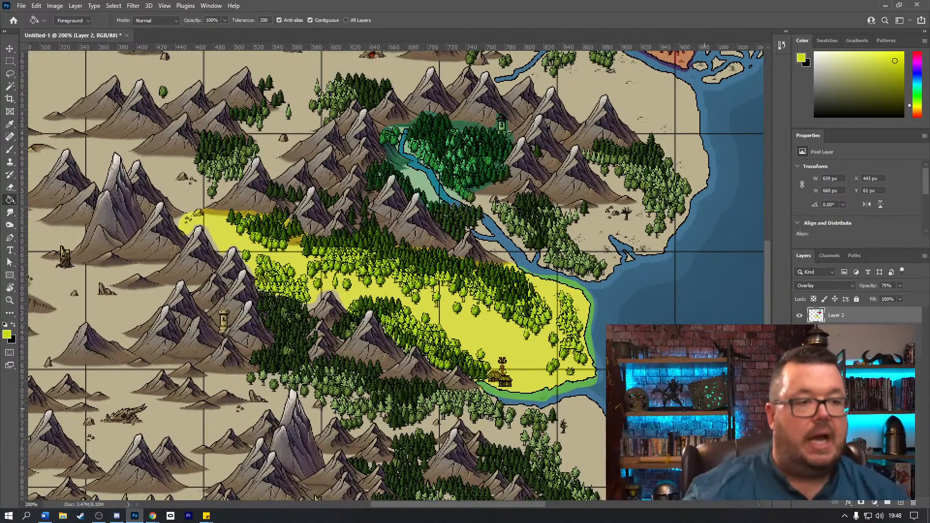
Step: Lasso the plain around the dragon skeleton southwest of the yellow region, following the mountain edges, about 279 by 150 px
{"action": "scroll", "coordinate": [392, 276], "scroll_direction": "up", "scroll_amount": 1}
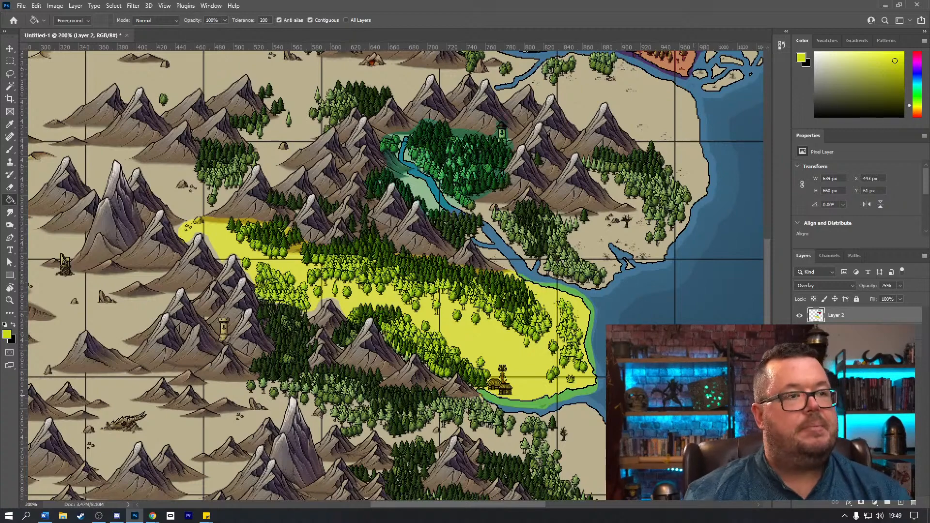
{"action": "scroll", "coordinate": [649, 316], "scroll_direction": "down", "scroll_amount": 1}
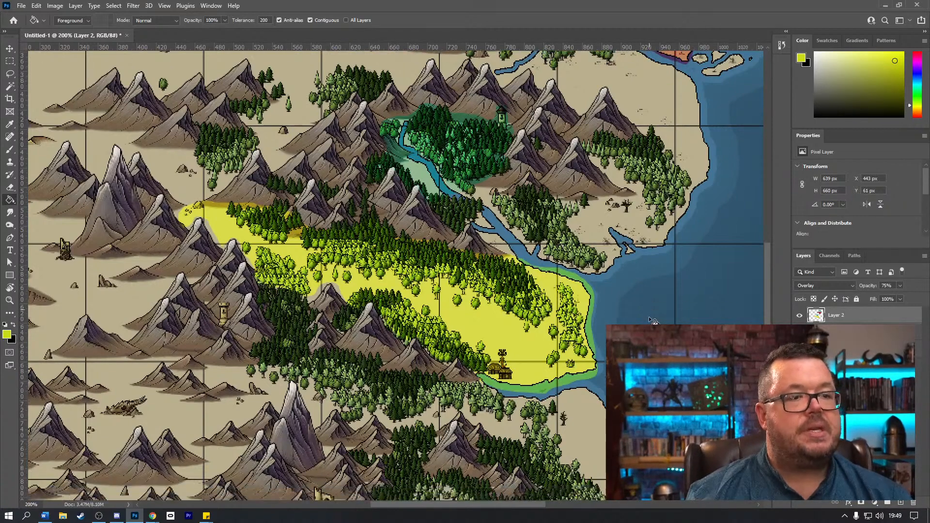
{"action": "scroll", "coordinate": [649, 316], "scroll_direction": "down", "scroll_amount": 12}
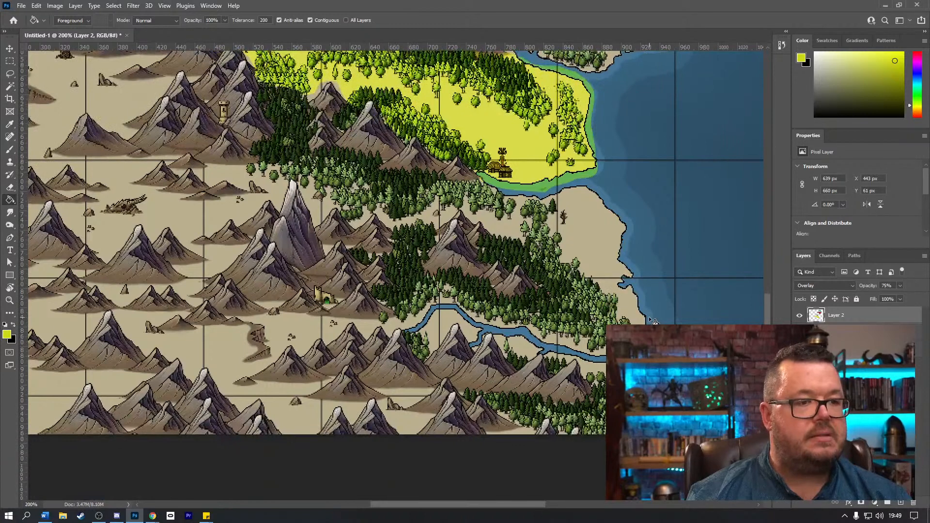
{"action": "scroll", "coordinate": [649, 316], "scroll_direction": "up", "scroll_amount": 2}
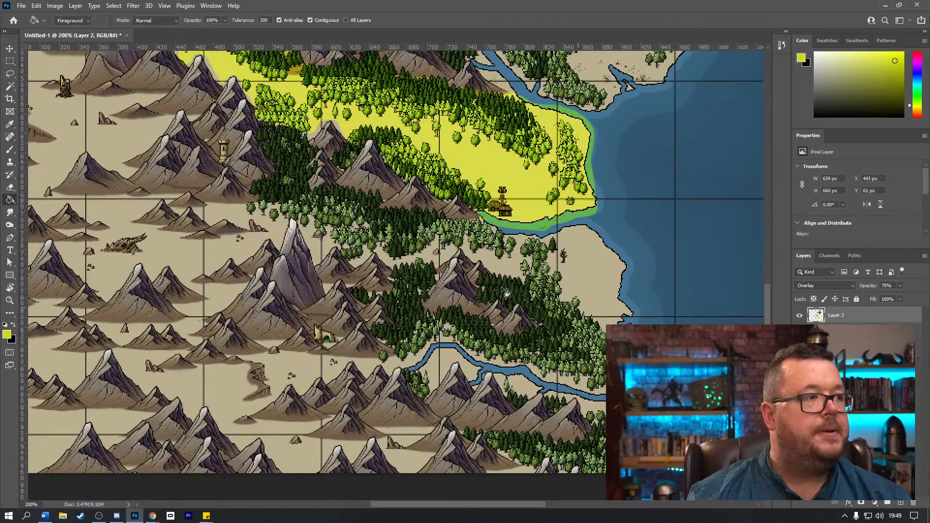
{"action": "left_click", "coordinate": [9, 76]}
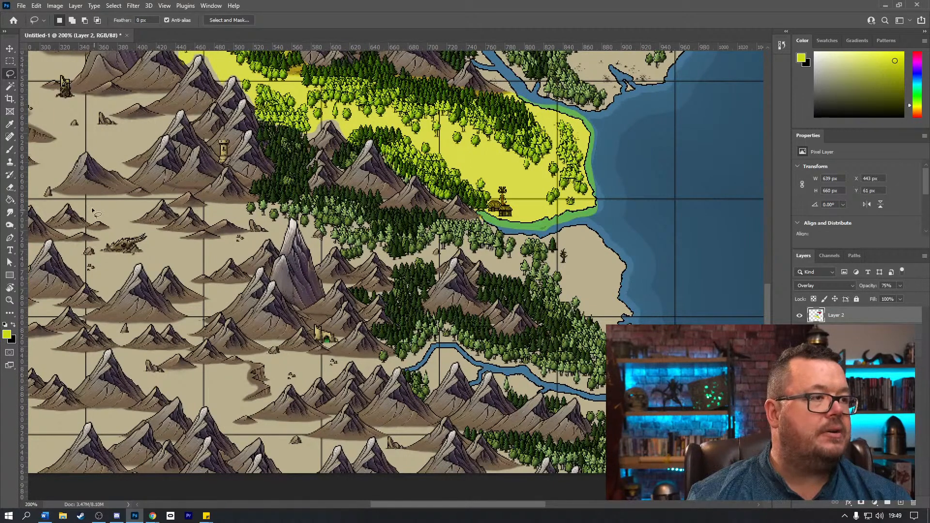
{"action": "mouse_move", "coordinate": [83, 222]}
{"action": "left_mouse_down"}
{"action": "mouse_move", "coordinate": [85, 197]}
{"action": "mouse_move", "coordinate": [172, 194]}
{"action": "mouse_move", "coordinate": [137, 218]}
{"action": "mouse_move", "coordinate": [189, 244]}
{"action": "mouse_move", "coordinate": [268, 231]}
{"action": "mouse_move", "coordinate": [209, 216]}
{"action": "mouse_move", "coordinate": [247, 205]}
{"action": "mouse_move", "coordinate": [303, 217]}
{"action": "mouse_move", "coordinate": [326, 234]}
{"action": "mouse_move", "coordinate": [333, 257]}
{"action": "mouse_move", "coordinate": [310, 252]}
{"action": "mouse_move", "coordinate": [290, 221]}
{"action": "mouse_move", "coordinate": [282, 247]}
{"action": "mouse_move", "coordinate": [268, 241]}
{"action": "mouse_move", "coordinate": [238, 267]}
{"action": "mouse_move", "coordinate": [233, 255]}
{"action": "mouse_move", "coordinate": [197, 275]}
{"action": "mouse_move", "coordinate": [245, 294]}
{"action": "mouse_move", "coordinate": [185, 341]}
{"action": "mouse_move", "coordinate": [176, 325]}
{"action": "mouse_move", "coordinate": [183, 312]}
{"action": "mouse_move", "coordinate": [210, 302]}
{"action": "mouse_move", "coordinate": [170, 265]}
{"action": "mouse_move", "coordinate": [151, 278]}
{"action": "mouse_move", "coordinate": [142, 264]}
{"action": "mouse_move", "coordinate": [103, 296]}
{"action": "mouse_move", "coordinate": [60, 246]}
{"action": "mouse_move", "coordinate": [102, 242]}
{"action": "mouse_move", "coordinate": [112, 232]}
{"action": "mouse_move", "coordinate": [95, 222]}
{"action": "left_mouse_up"}
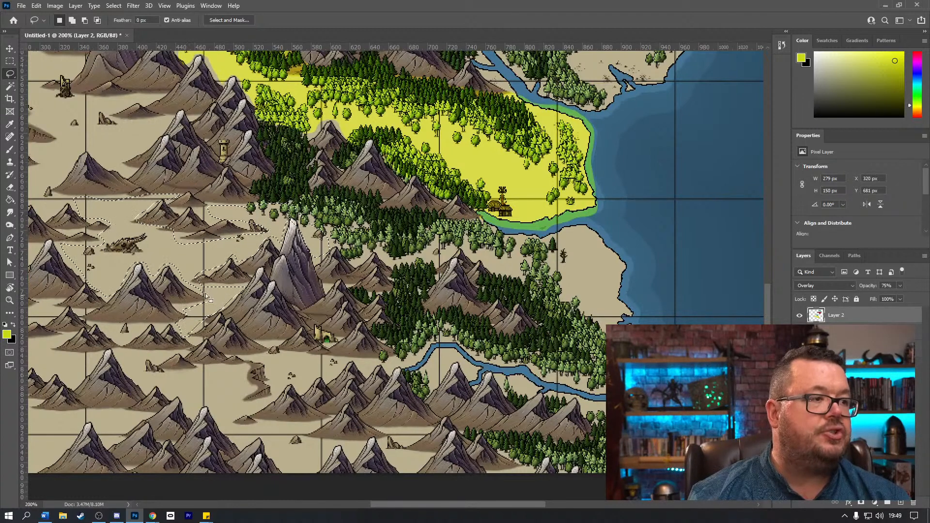
Step: Fill the selected dragon skeleton plain with bright red using the Paint Bucket, and clear the selection
{"action": "left_click", "coordinate": [10, 200]}
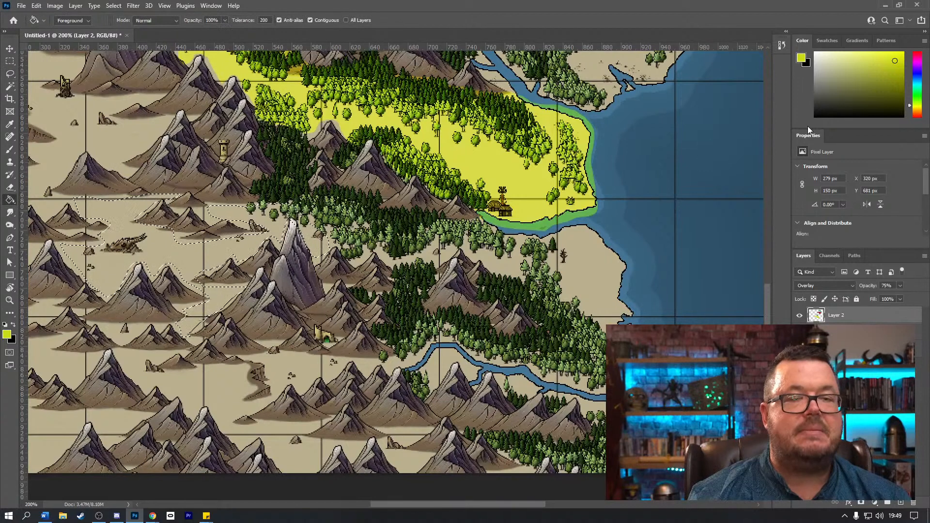
{"action": "left_click", "coordinate": [918, 112]}
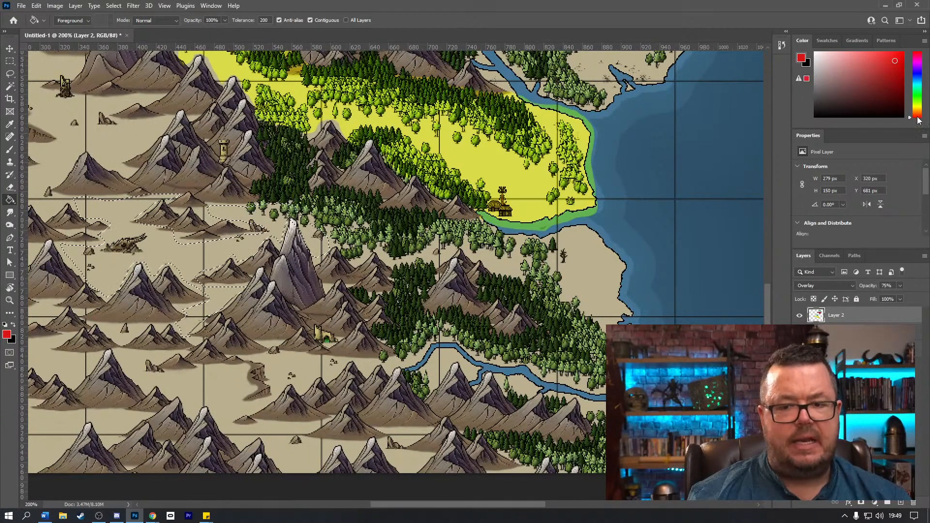
{"action": "left_click", "coordinate": [148, 250]}
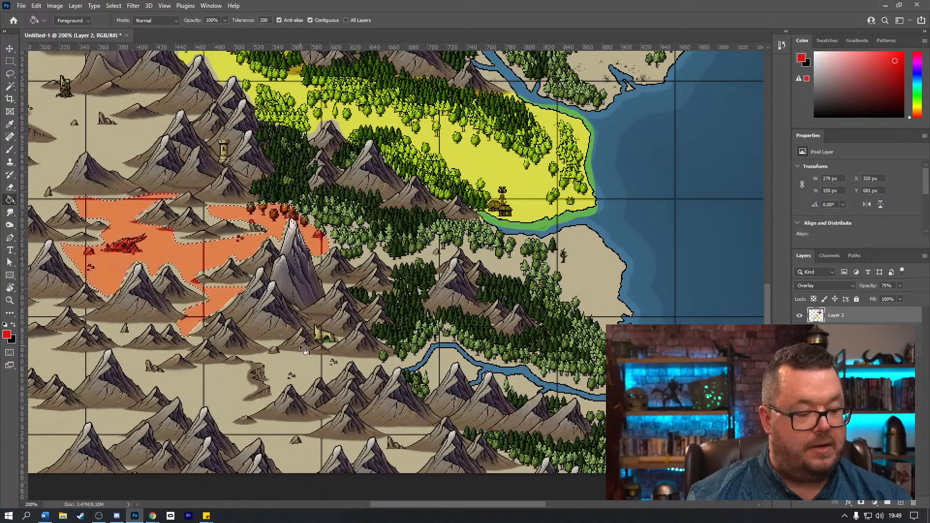
{"action": "key", "text": "ctrl+d"}
Step: Set the colour layer's blend mode to Multiply, and make the base map layer active
{"action": "key", "text": "ctrl+minus"}
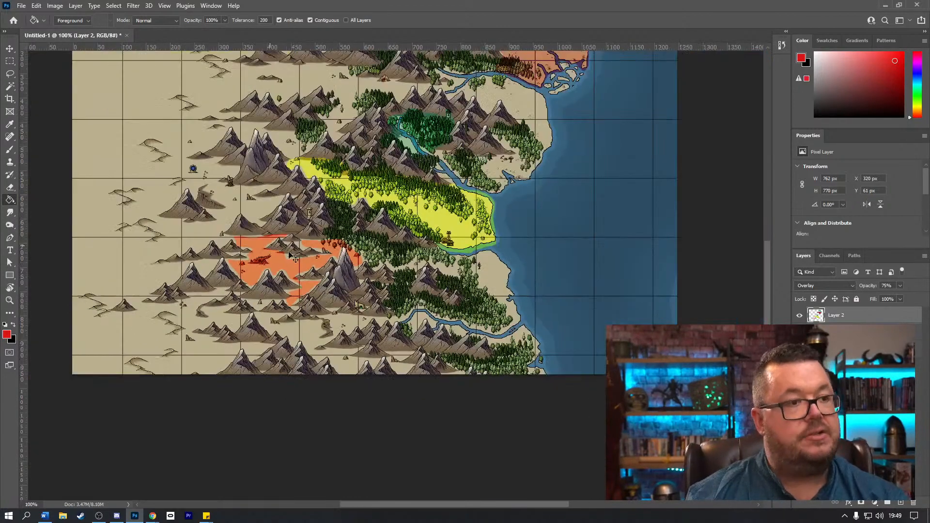
{"action": "scroll", "coordinate": [579, 317], "scroll_direction": "up", "scroll_amount": 3}
{"action": "scroll", "coordinate": [584, 310], "scroll_direction": "up", "scroll_amount": 3}
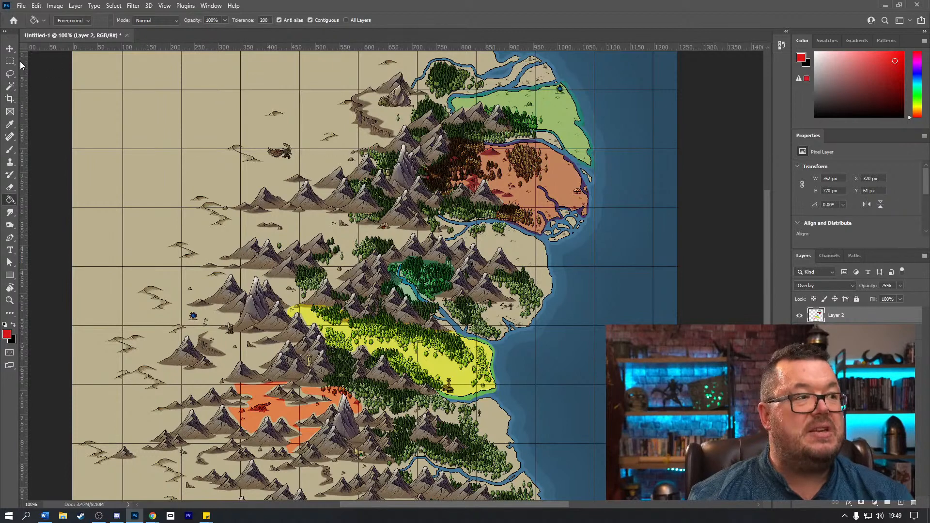
{"action": "left_click", "coordinate": [10, 48]}
{"action": "left_click", "coordinate": [725, 185]}
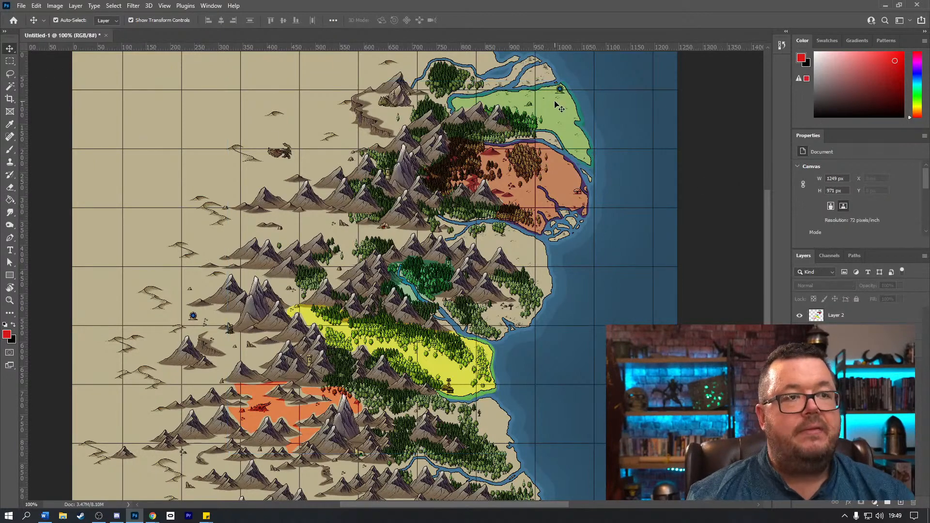
{"action": "left_click", "coordinate": [847, 315]}
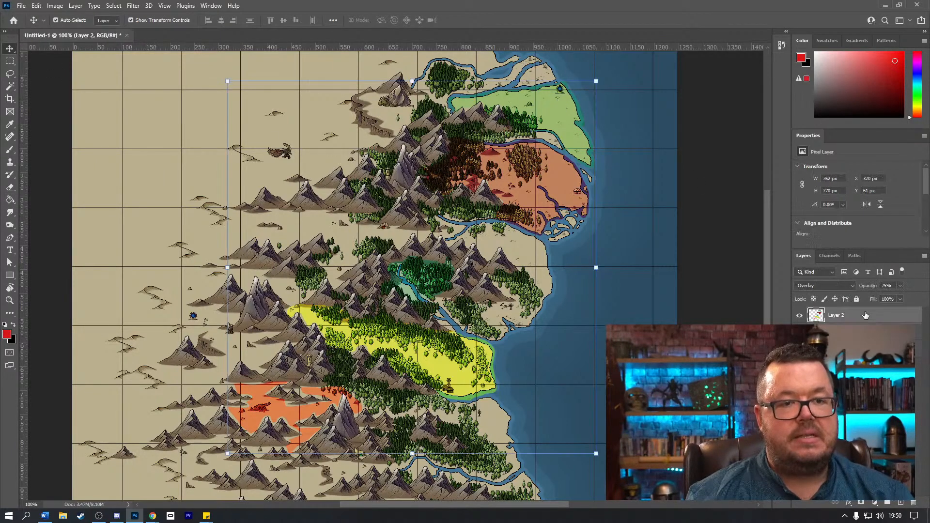
{"action": "left_click", "coordinate": [851, 286]}
{"action": "left_click", "coordinate": [813, 304]}
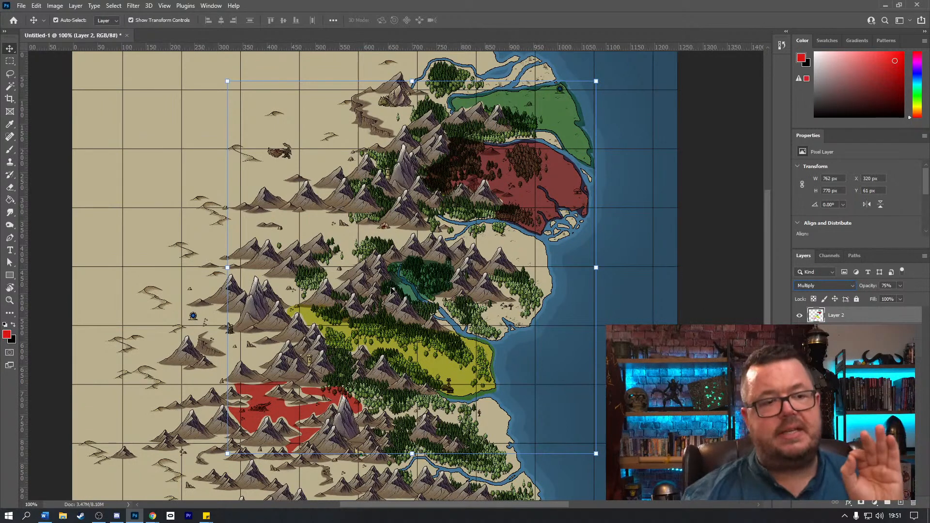
{"action": "left_click", "coordinate": [583, 409]}
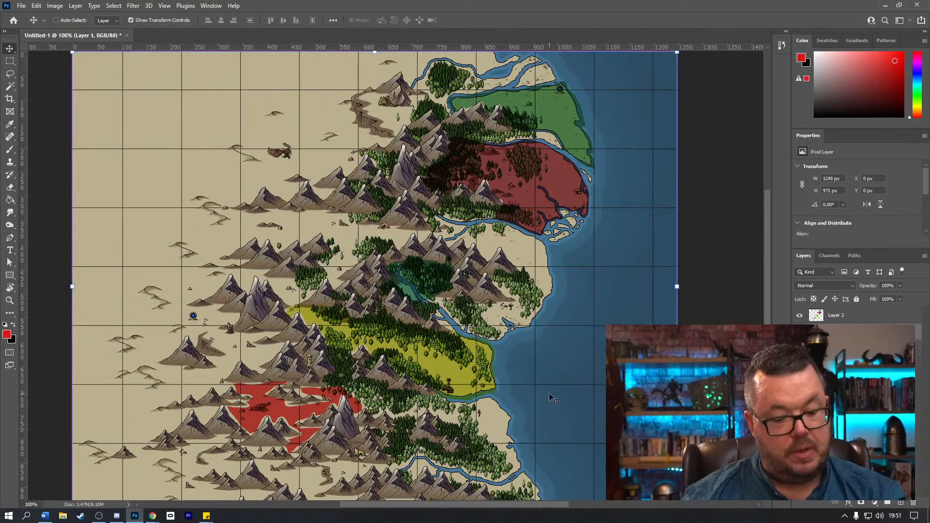
Step: Examine the yellow coastal region, the red dragon skeleton plain and the mountains and forests around them at 200% zoom
{"action": "key", "text": "ctrl+plus"}
{"action": "scroll", "coordinate": [551, 393], "scroll_direction": "down", "scroll_amount": 9}
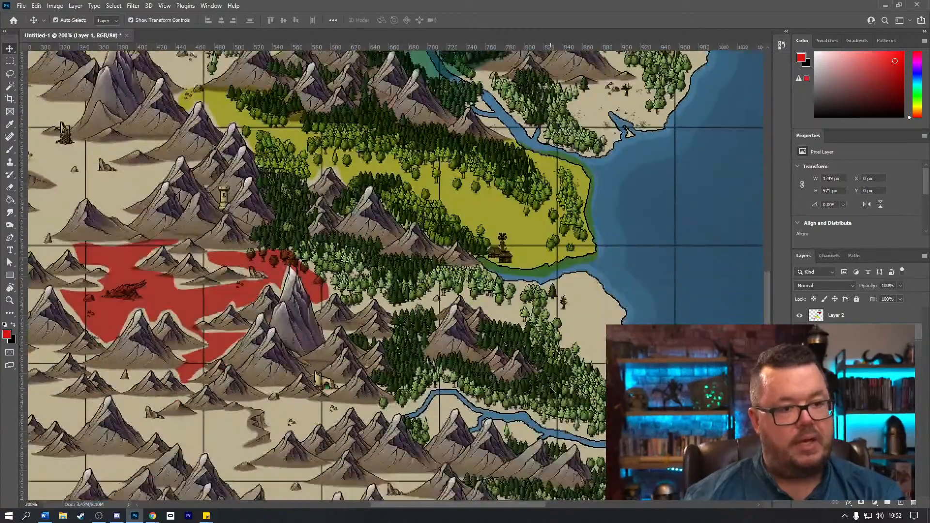
{"action": "scroll", "coordinate": [550, 391], "scroll_direction": "down", "scroll_amount": 2}
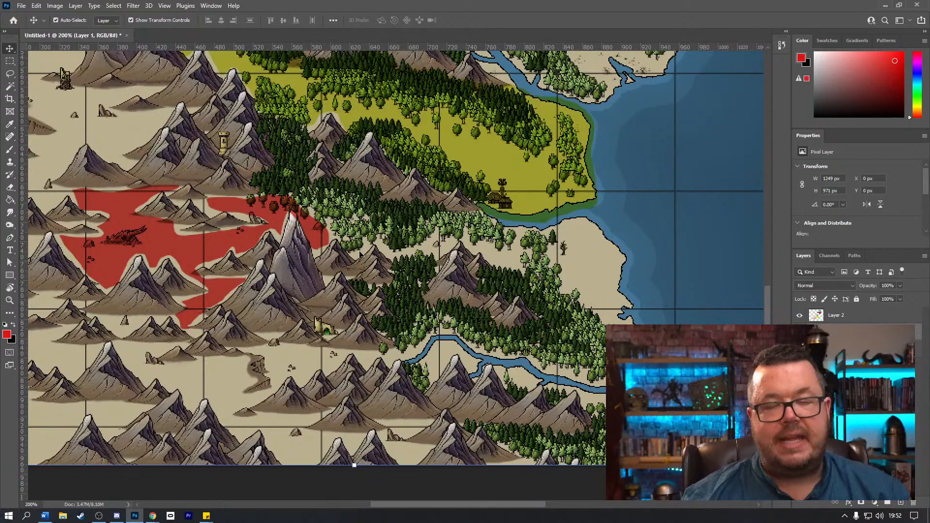
{"action": "scroll", "coordinate": [586, 379], "scroll_direction": "up", "scroll_amount": 1}
{"action": "scroll", "coordinate": [529, 310], "scroll_direction": "up", "scroll_amount": 4}
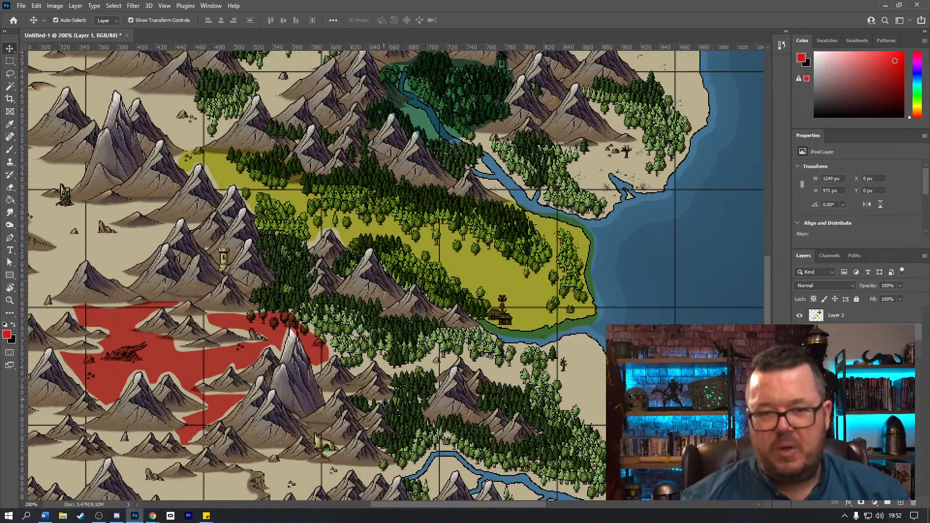
{"action": "scroll", "coordinate": [484, 174], "scroll_direction": "up", "scroll_amount": 1}
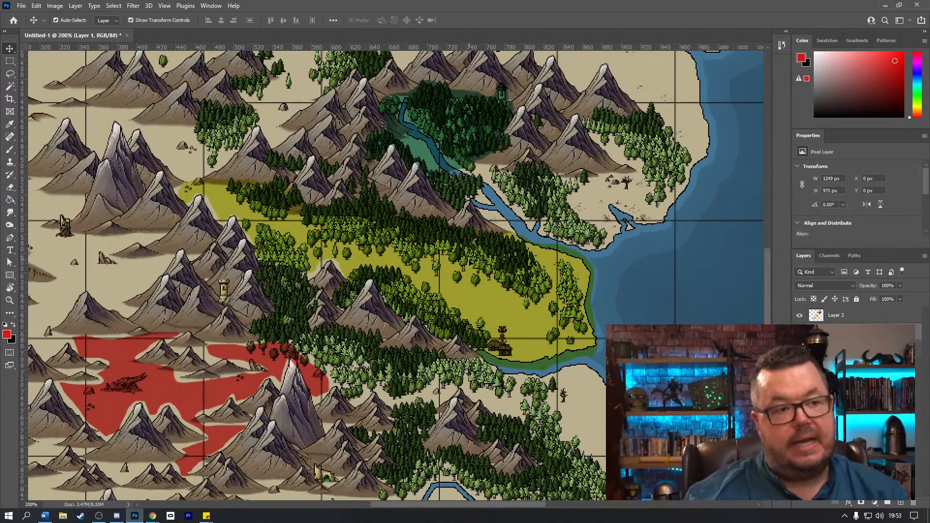
{"action": "scroll", "coordinate": [636, 303], "scroll_direction": "down", "scroll_amount": 1}
{"action": "scroll", "coordinate": [636, 304], "scroll_direction": "down", "scroll_amount": 2}
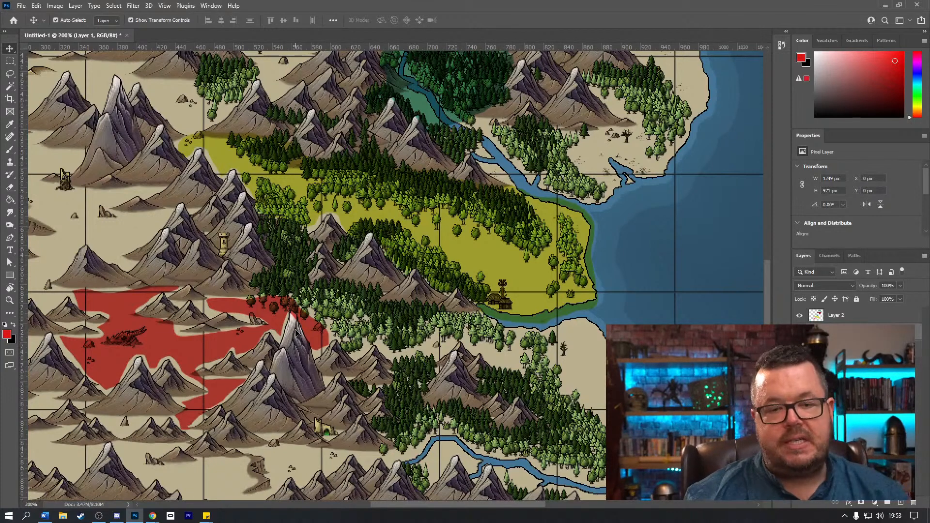
{"action": "mouse_move", "coordinate": [500, 503]}
{"action": "left_mouse_down"}
{"action": "mouse_move", "coordinate": [375, 499]}
{"action": "mouse_move", "coordinate": [489, 506]}
{"action": "left_mouse_up"}
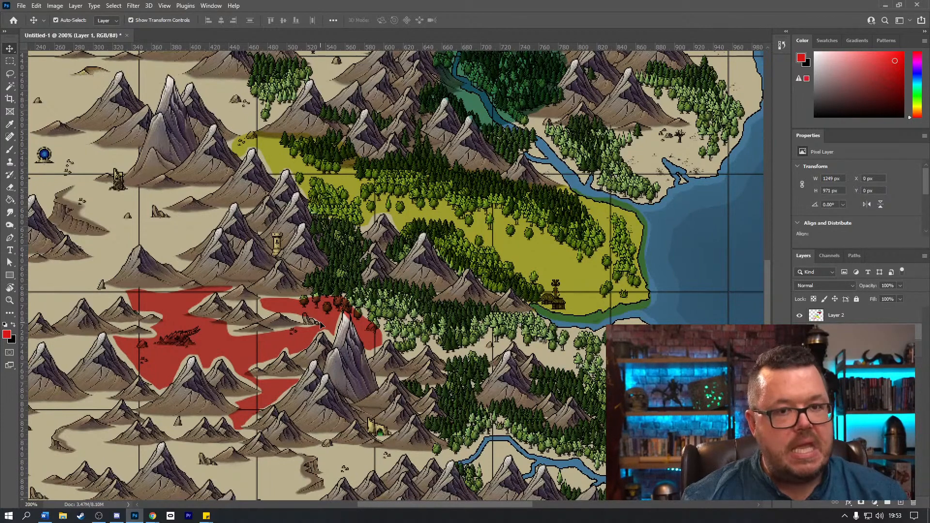
{"action": "scroll", "coordinate": [318, 361], "scroll_direction": "up", "scroll_amount": 1}
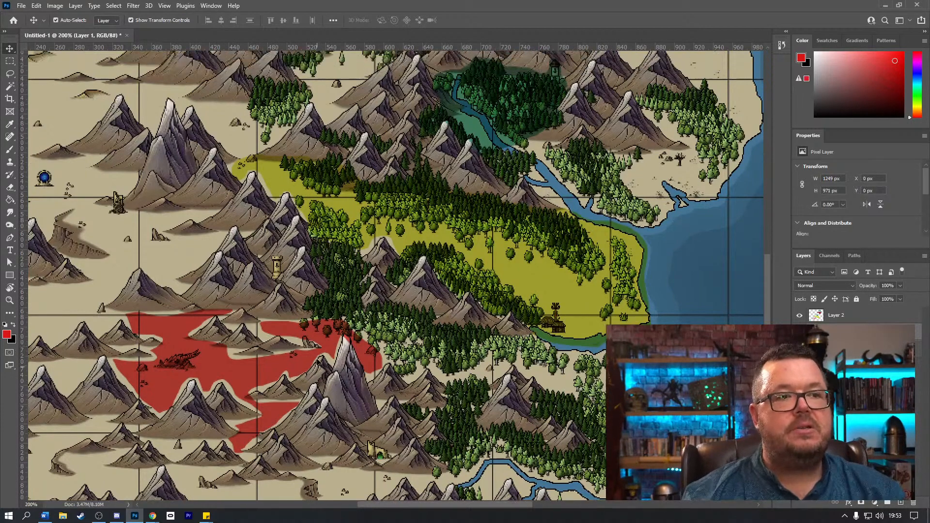
Step: Review the northern green and red regions, and follow the east coast past the yellow region to the map's southern edge
{"action": "scroll", "coordinate": [318, 361], "scroll_direction": "up", "scroll_amount": 12}
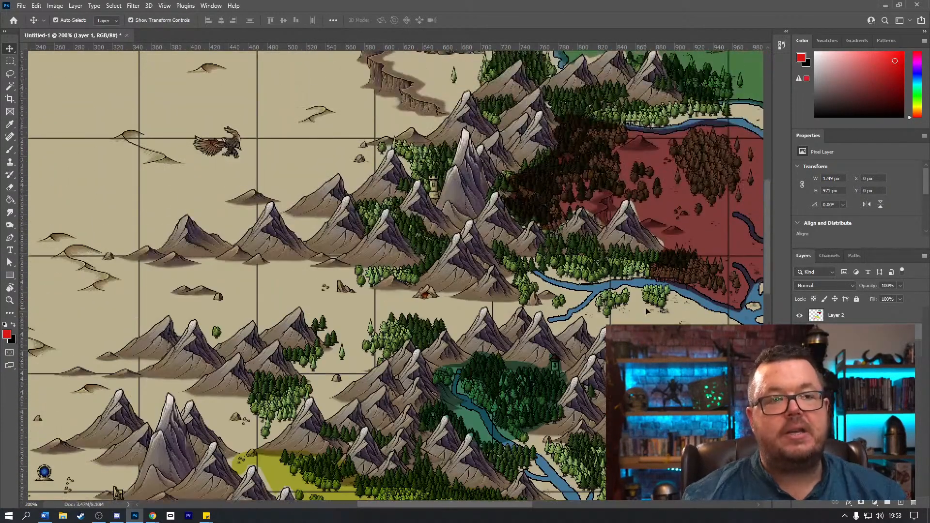
{"action": "left_click_drag", "start_coordinate": [500, 505], "coordinate": [566, 504]}
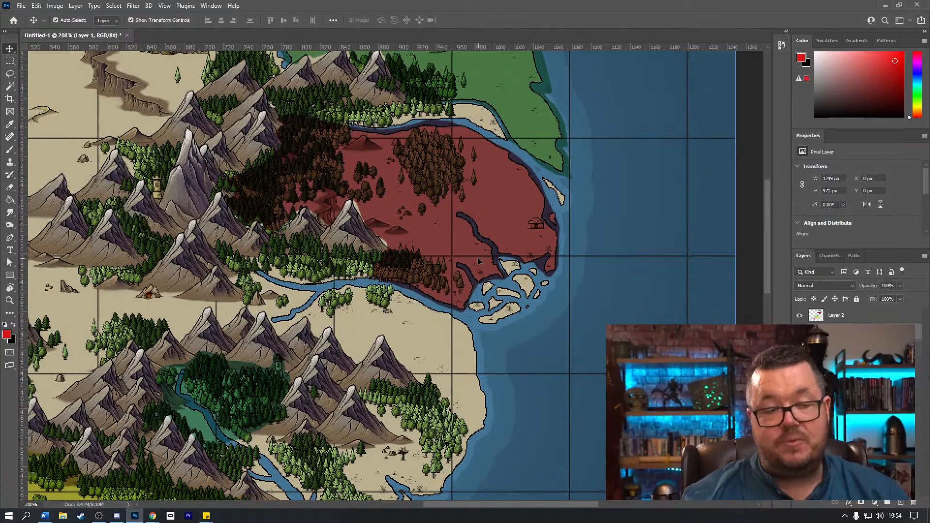
{"action": "scroll", "coordinate": [477, 260], "scroll_direction": "up", "scroll_amount": 5}
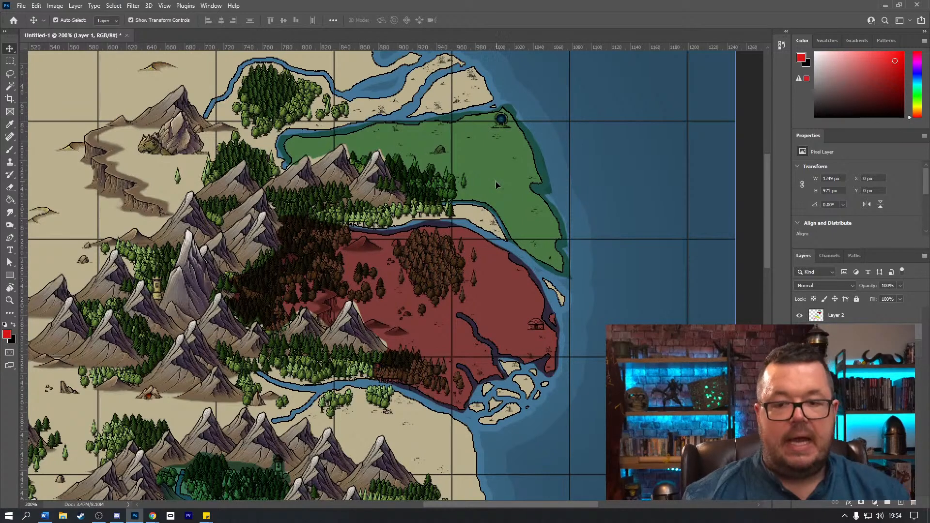
{"action": "scroll", "coordinate": [496, 185], "scroll_direction": "down", "scroll_amount": 5}
{"action": "scroll", "coordinate": [497, 189], "scroll_direction": "down", "scroll_amount": 9}
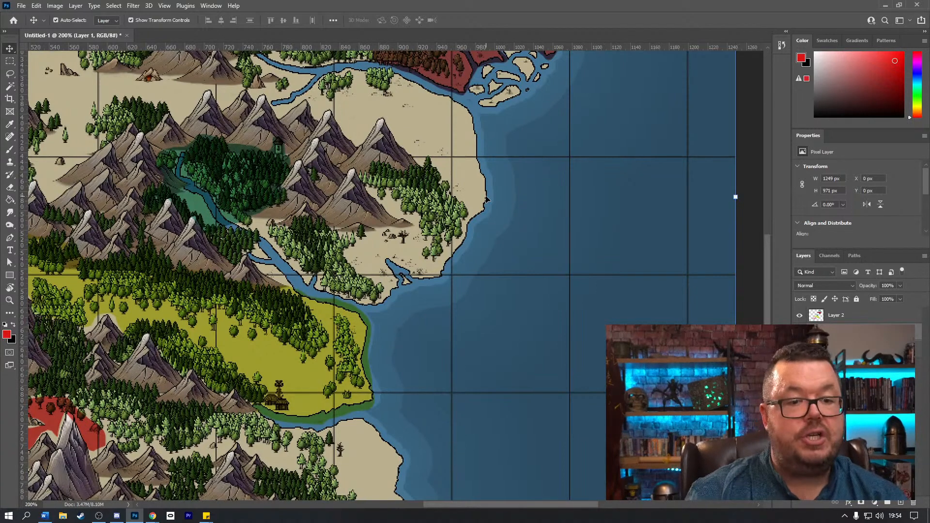
{"action": "scroll", "coordinate": [486, 198], "scroll_direction": "down", "scroll_amount": 5}
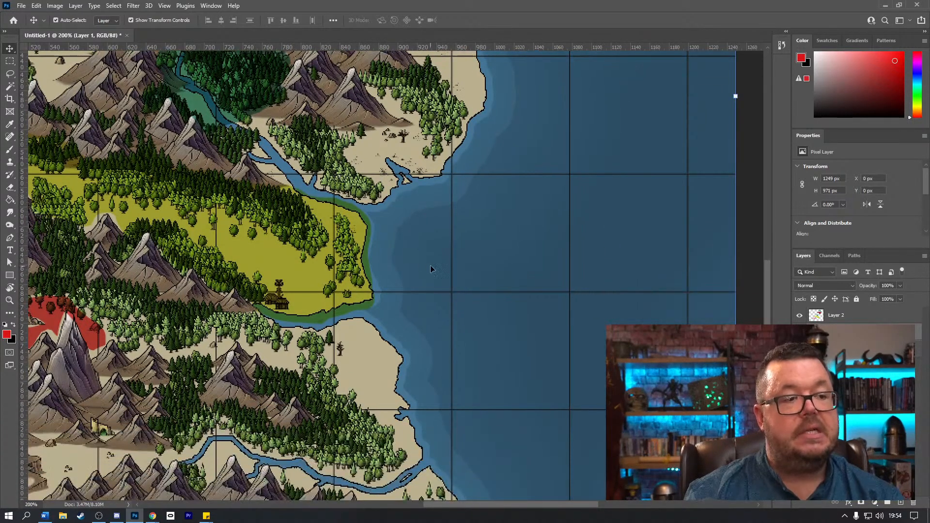
{"action": "scroll", "coordinate": [430, 269], "scroll_direction": "down", "scroll_amount": 5}
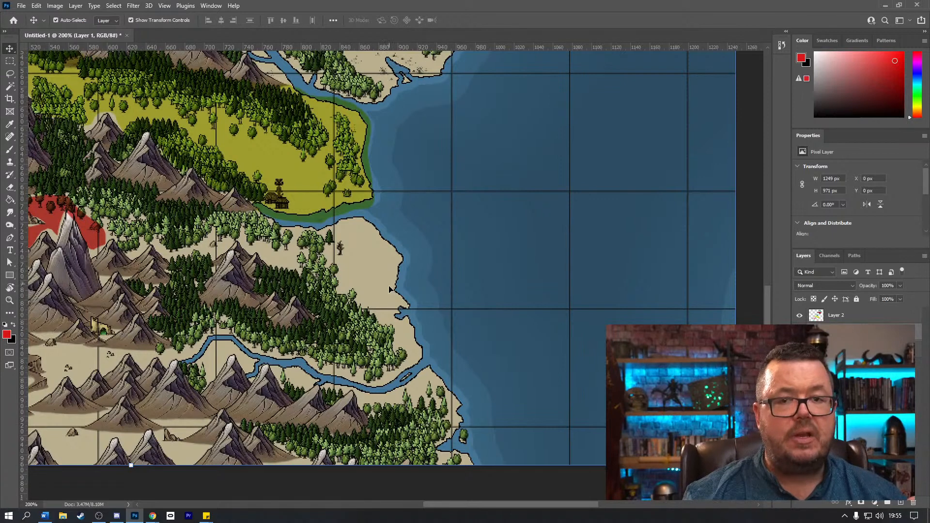
{"action": "scroll", "coordinate": [390, 293], "scroll_direction": "up", "scroll_amount": 5}
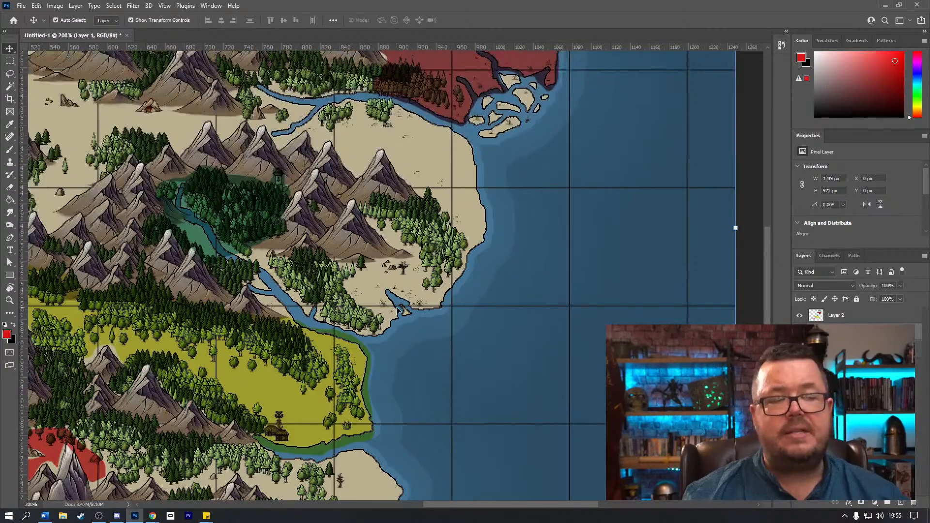